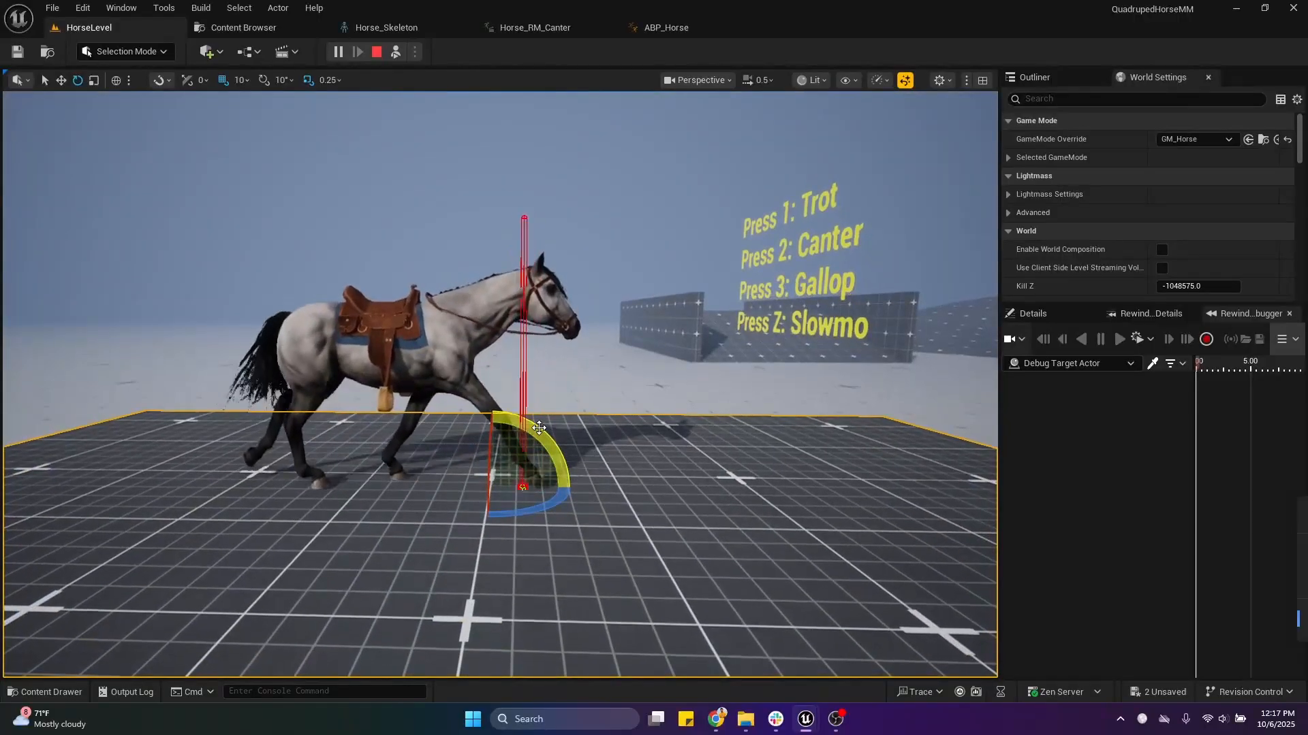
Tilt the platform under the running horse, then stop the play session and return to ABP_Horse.
mouse_move(537, 427)
left_mouse_down()
mouse_move(512, 405)
mouse_move(533, 424)
left_mouse_up()
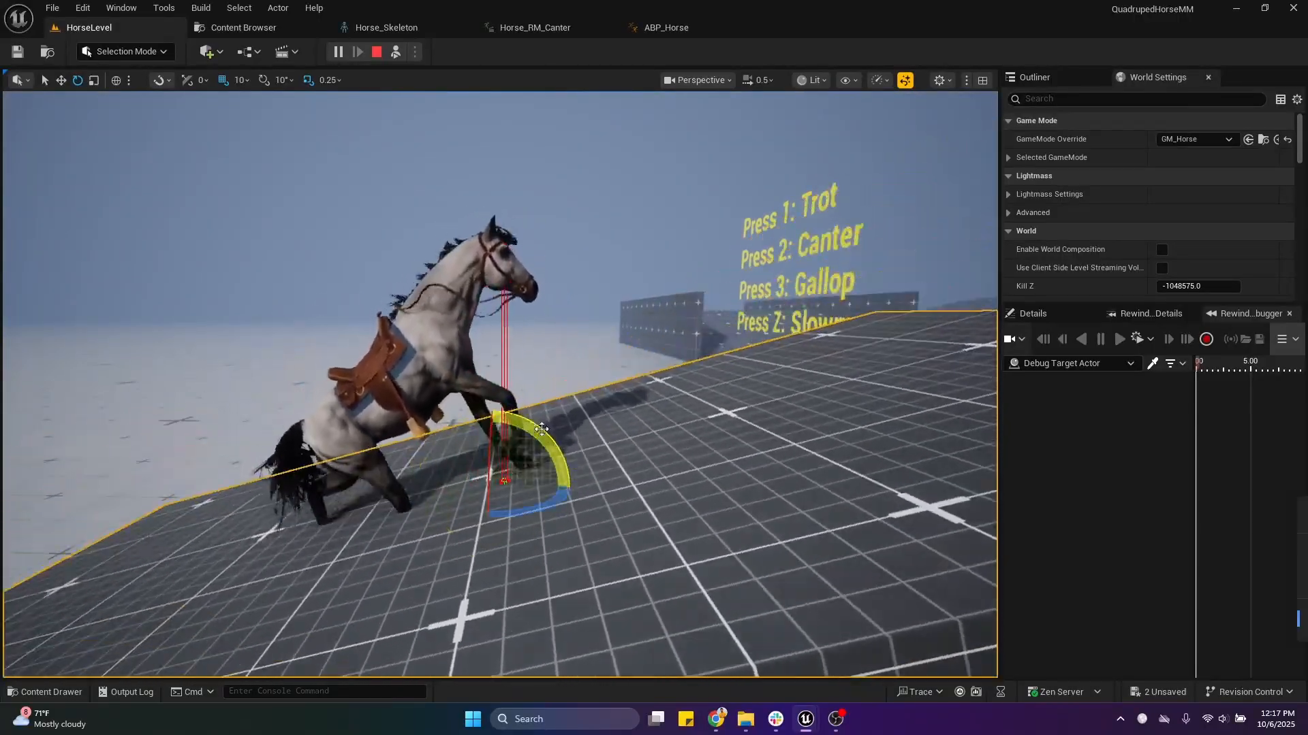
key("Escape")
left_click(661, 24)
Examine the four Transform (Modify) Bone nodes and the Leg IK node in the FeetIKLayer graph.
scroll(724, 224, "down", 3)
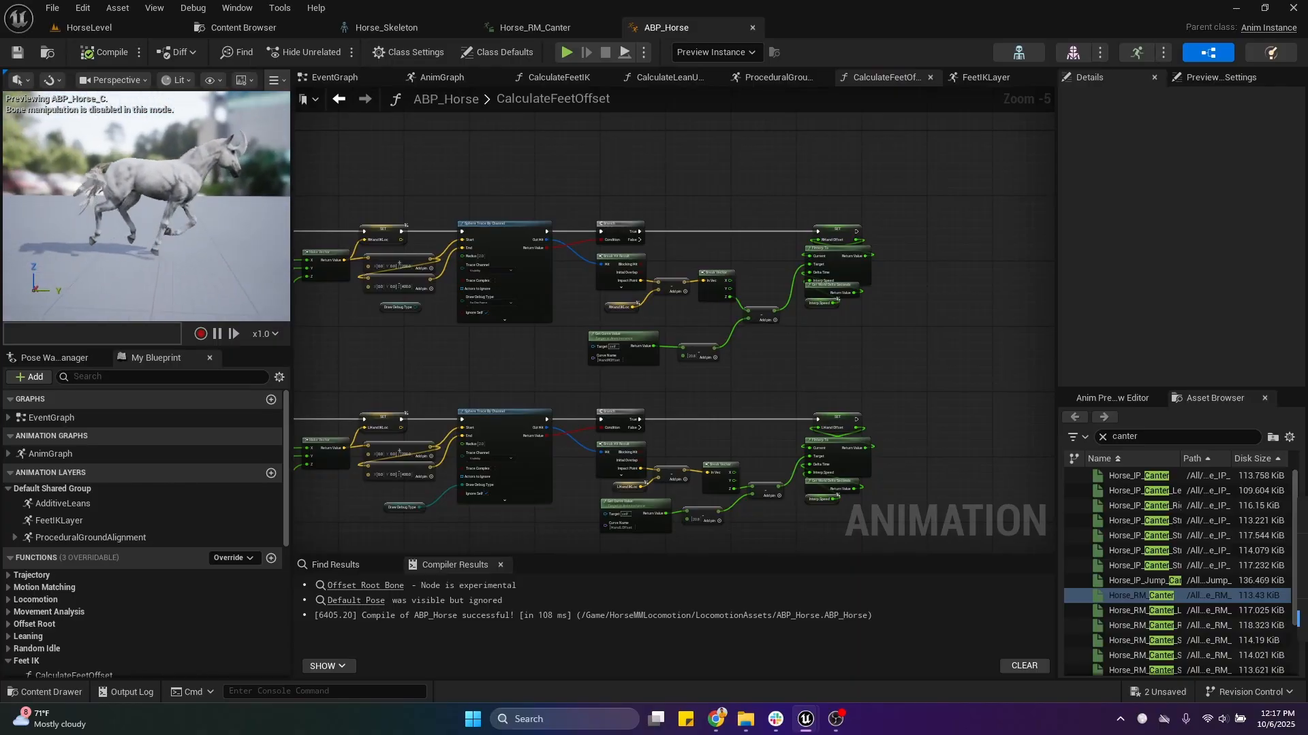
left_click(984, 77)
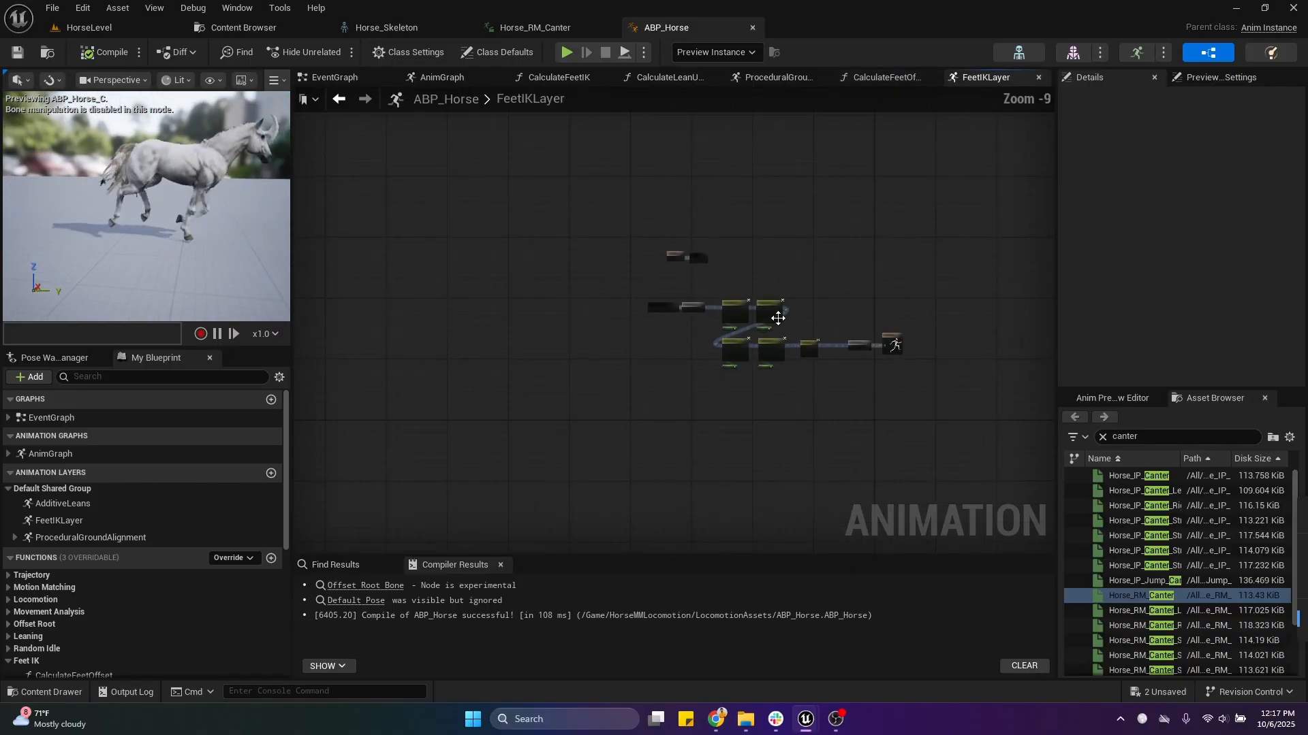
left_click_drag(533, 208, 848, 382)
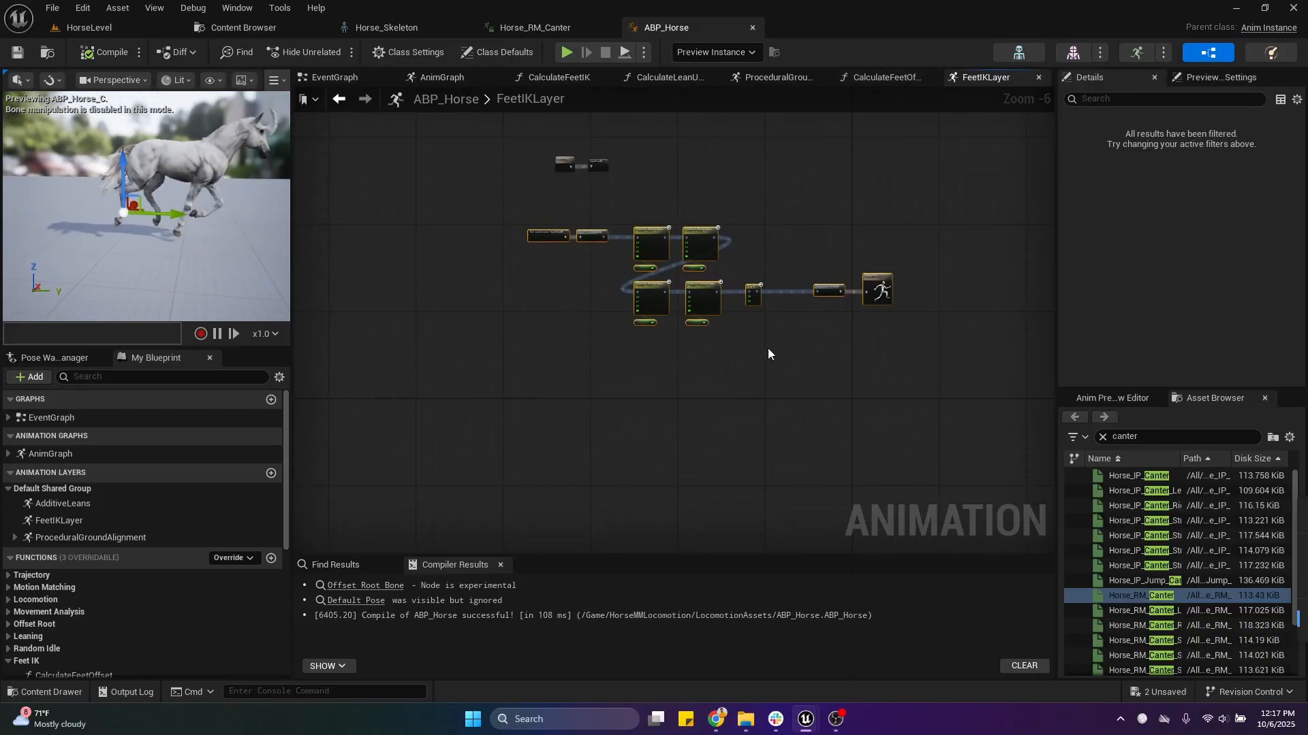
scroll(627, 248, "up", 3)
left_click_drag(525, 154, 830, 508)
left_click(501, 240)
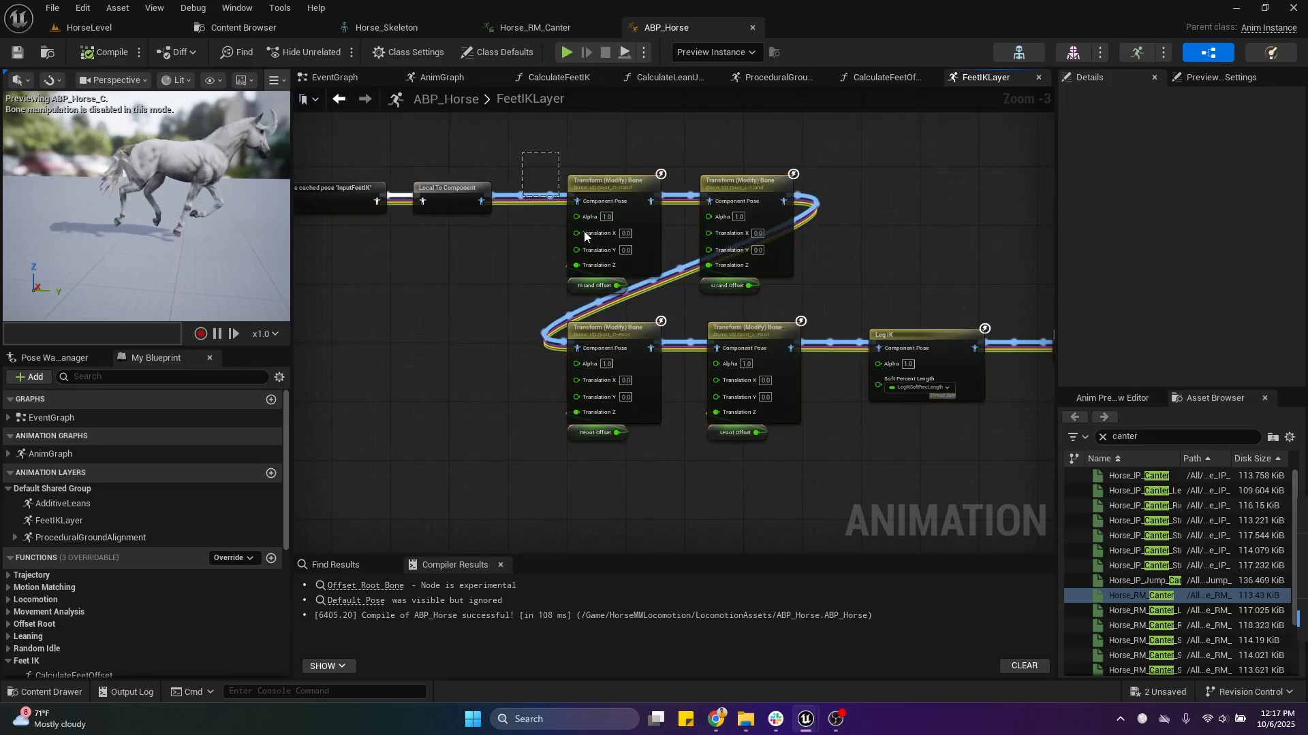
left_click_drag(585, 235, 797, 481)
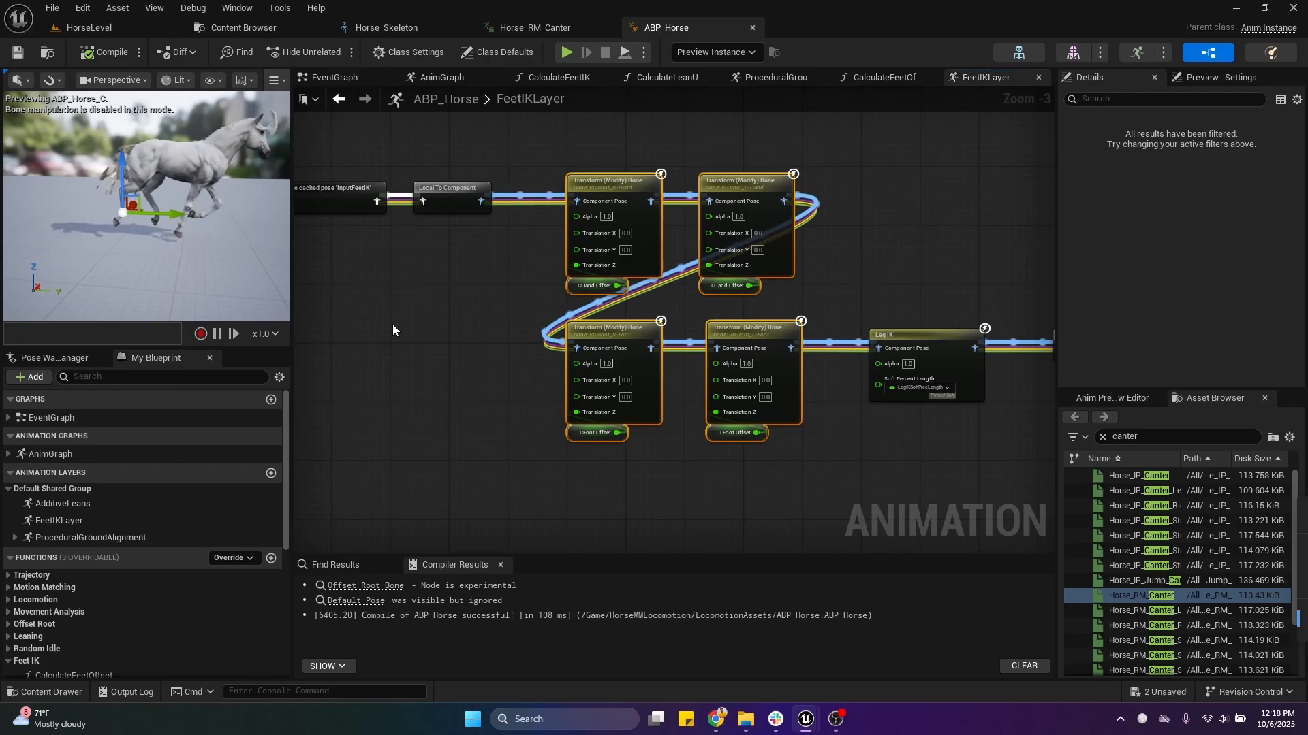
left_click(516, 343)
right_click_drag(900, 264, 843, 256)
left_click_drag(839, 259, 902, 453)
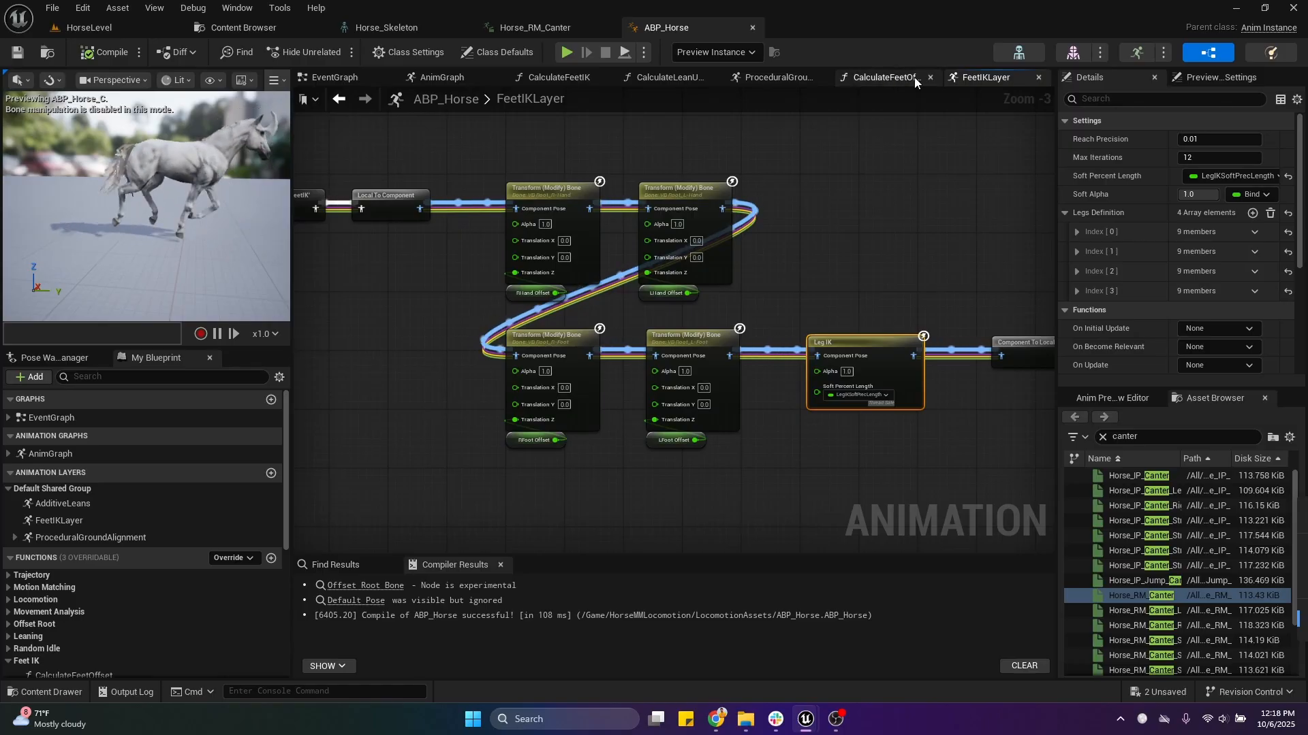
Trace the foot IK calls from the event graph through CalculateFeetIK into the CalculateFeetOffset function.
left_click(897, 79)
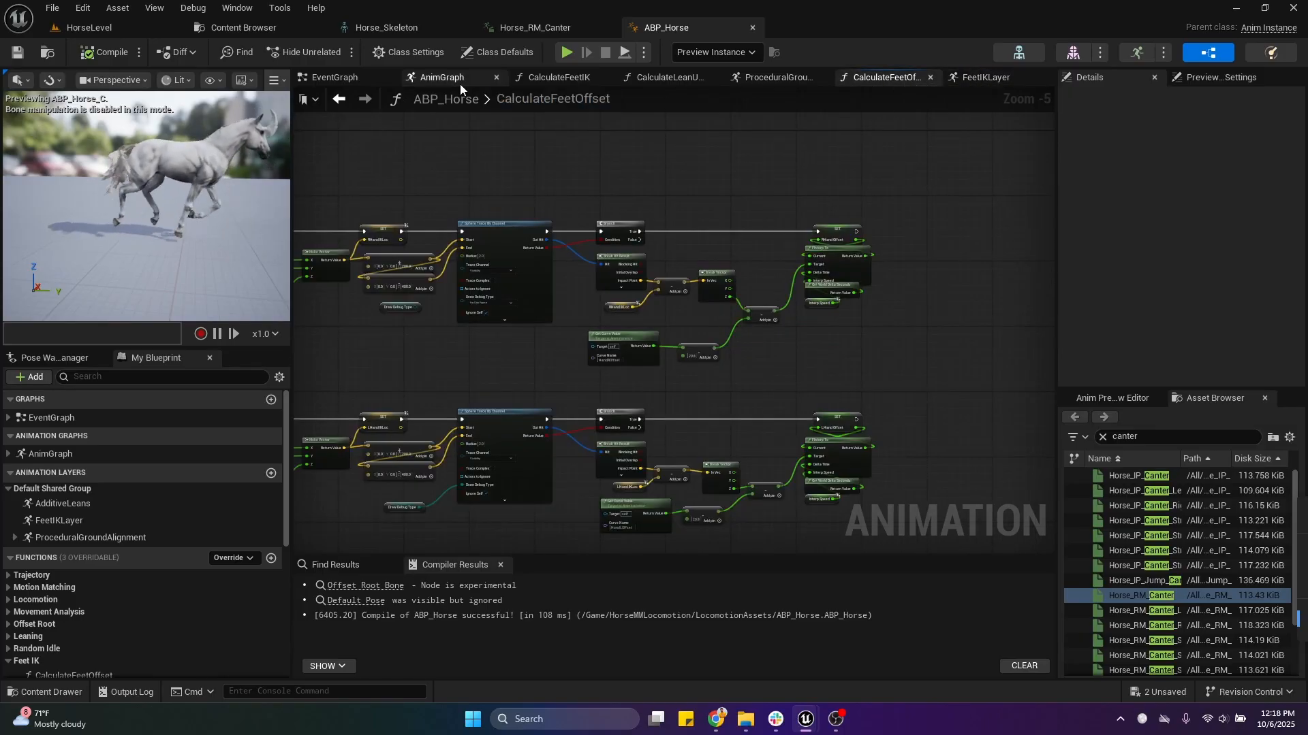
left_click(338, 78)
scroll(737, 330, "up", 4)
double_click(705, 263)
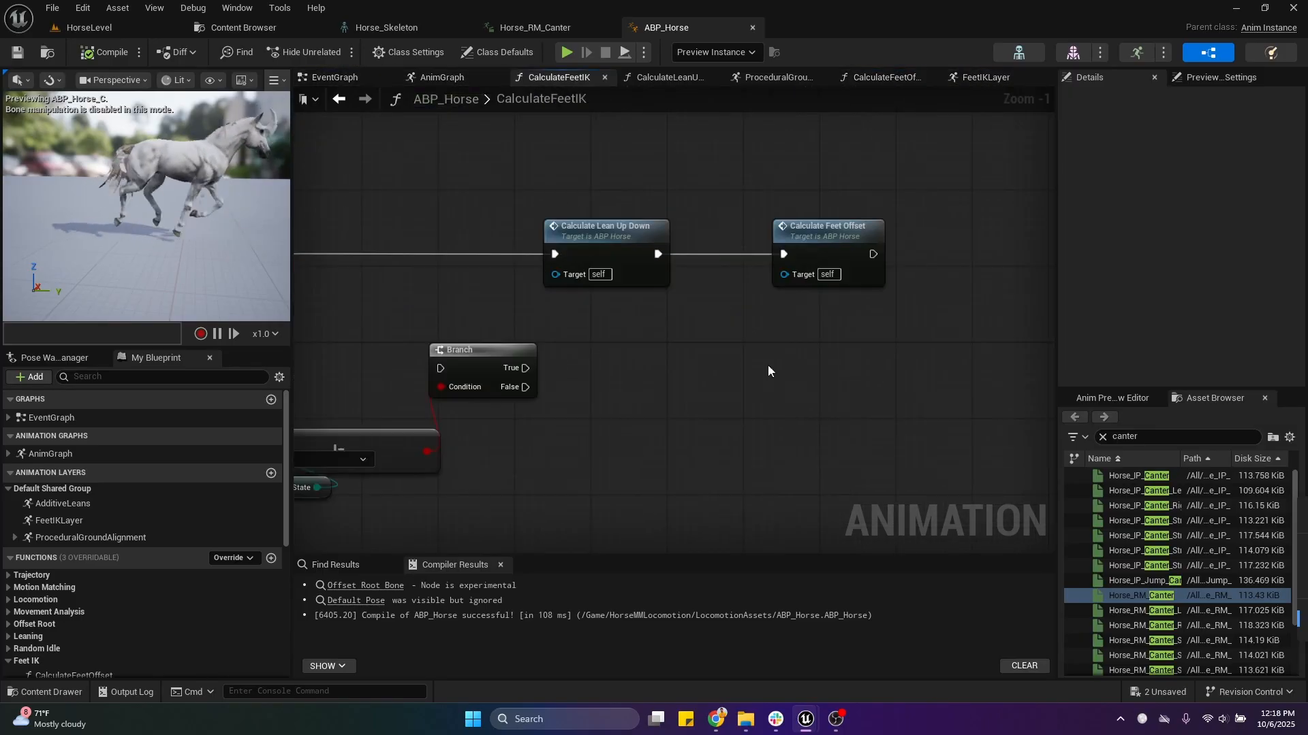
double_click(840, 248)
scroll(896, 346, "down", 3)
scroll(678, 314, "up", 3)
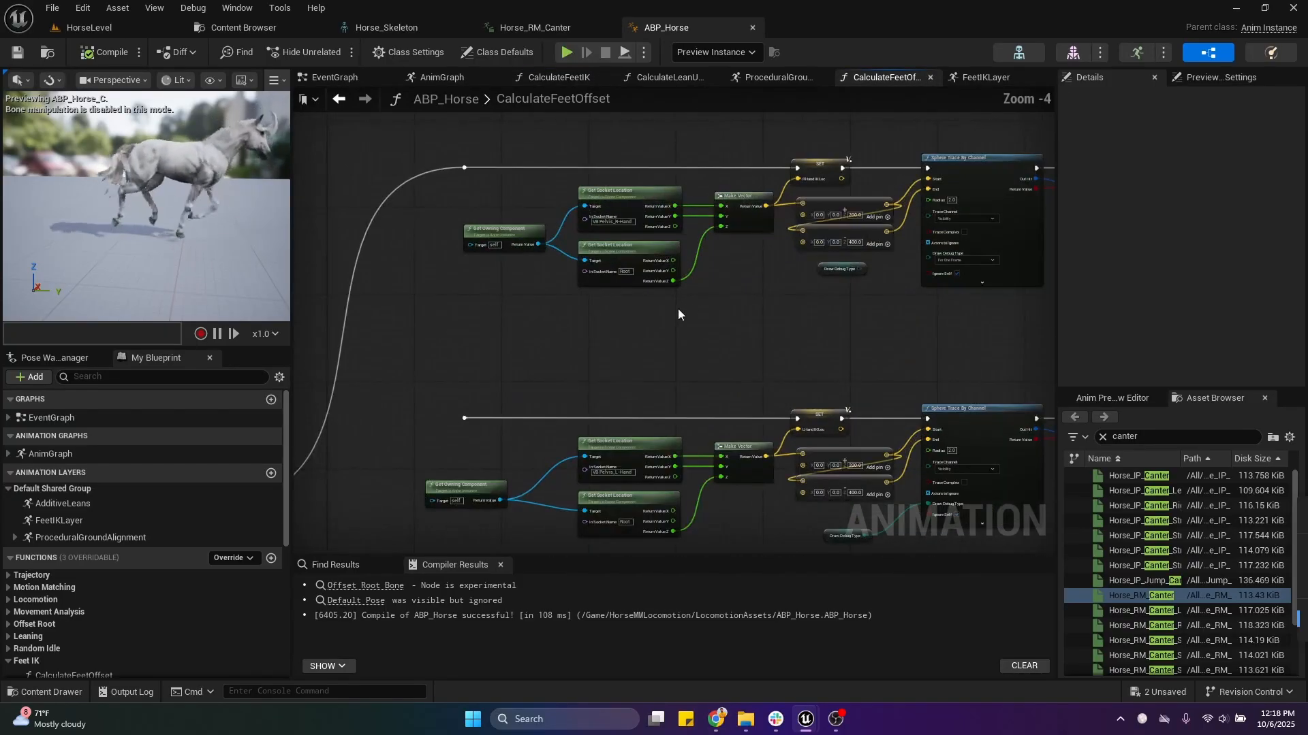
Bypass the curve subtraction in the RHand Offset branch by wiring Break Vector Z directly to FInterp To's Target, and compile.
right_click_drag(664, 312, 553, 303)
right_click_drag(869, 314, 451, 309)
scroll(561, 313, "up", 2)
scroll(451, 308, "down", 3)
scroll(624, 286, "up", 3)
right_click_drag(747, 271, 633, 316)
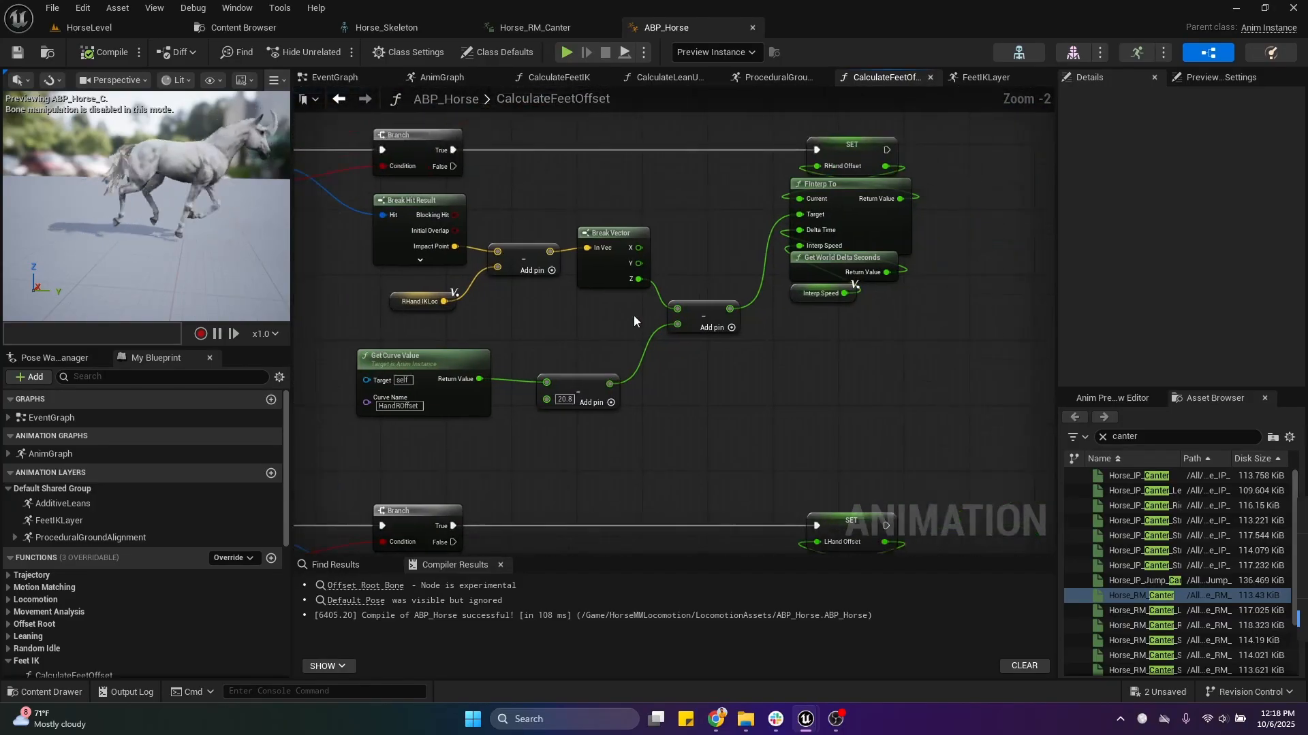
left_click_drag(690, 363, 689, 355)
right_click_drag(605, 314, 687, 344)
left_click_drag(722, 309, 884, 245)
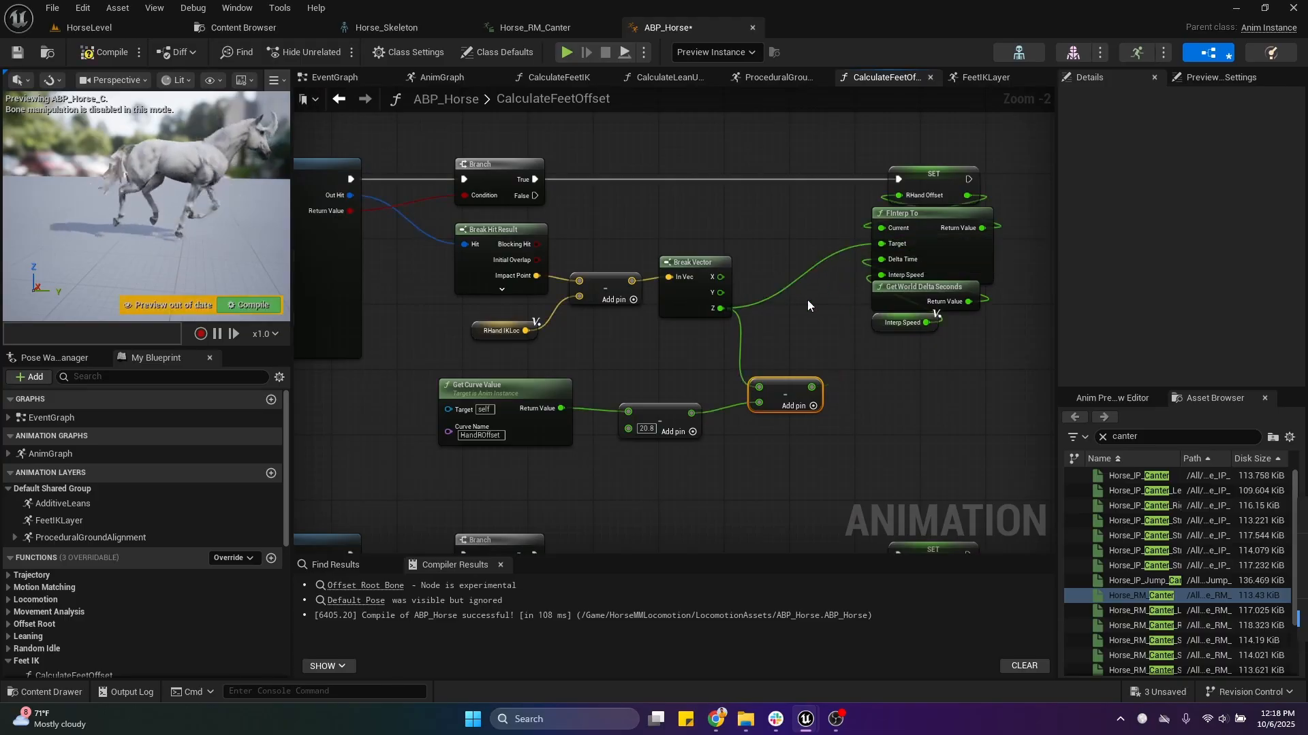
left_click(80, 56)
Insert a Print String between the Branch's True output and SET RHand Offset, feed it Break Vector Z, and compile.
right_click_drag(710, 185, 692, 255)
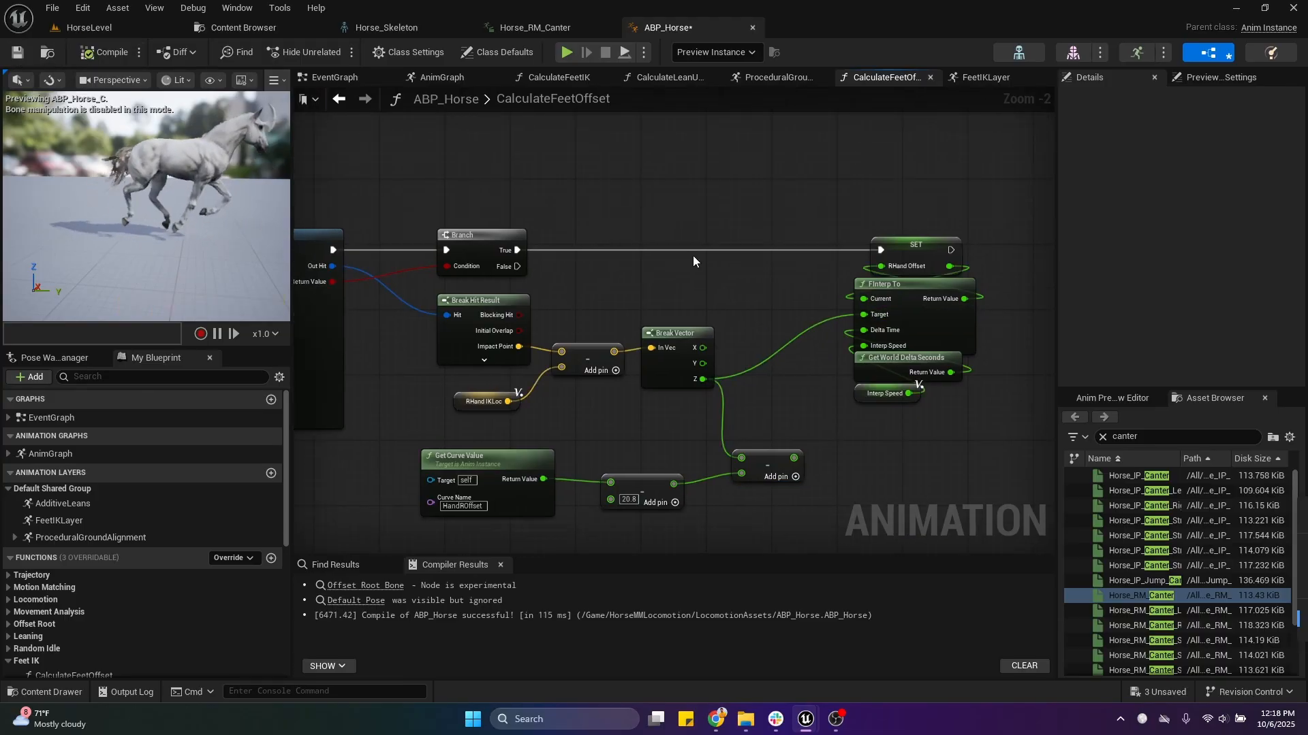
left_click_drag(518, 250, 709, 211)
type("print")
key("Return")
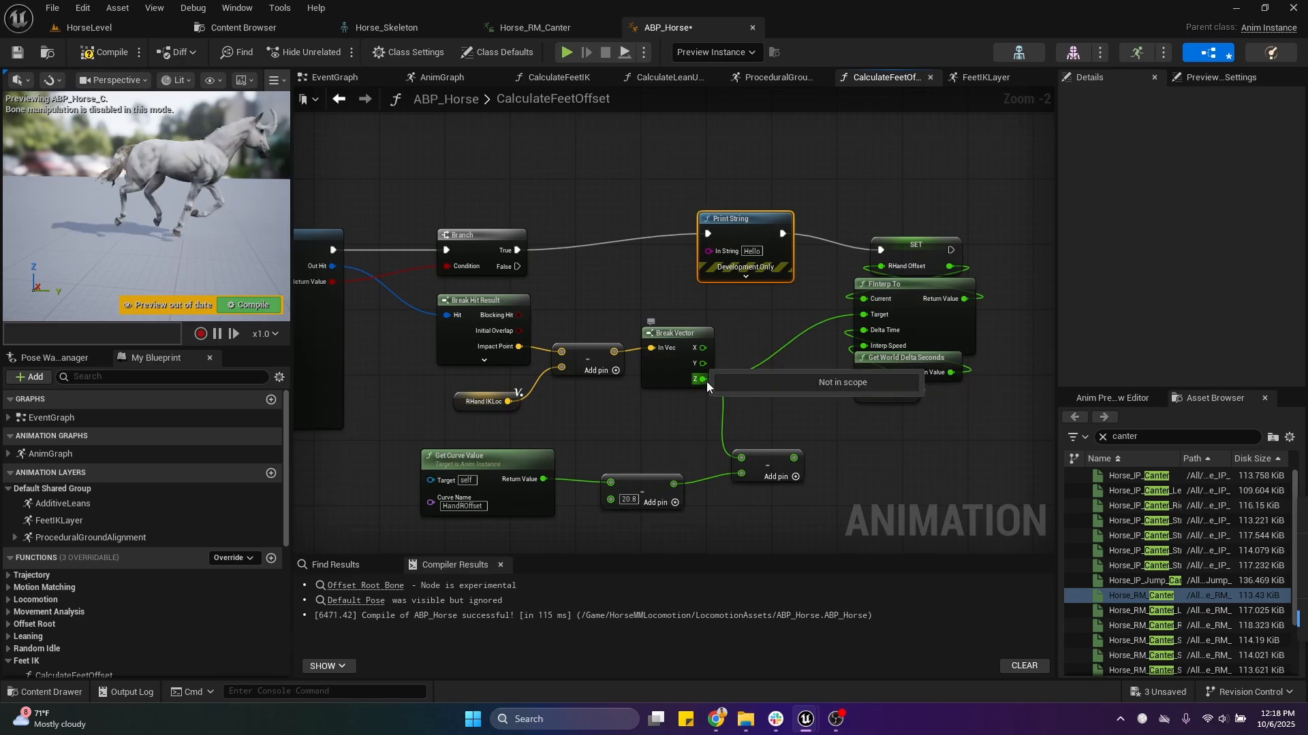
left_click_drag(702, 379, 723, 249)
left_click(95, 55)
Play HorseLevel with the camera detached, check the printed Z offset values while viewing the horse, and stop the session.
left_click(97, 31)
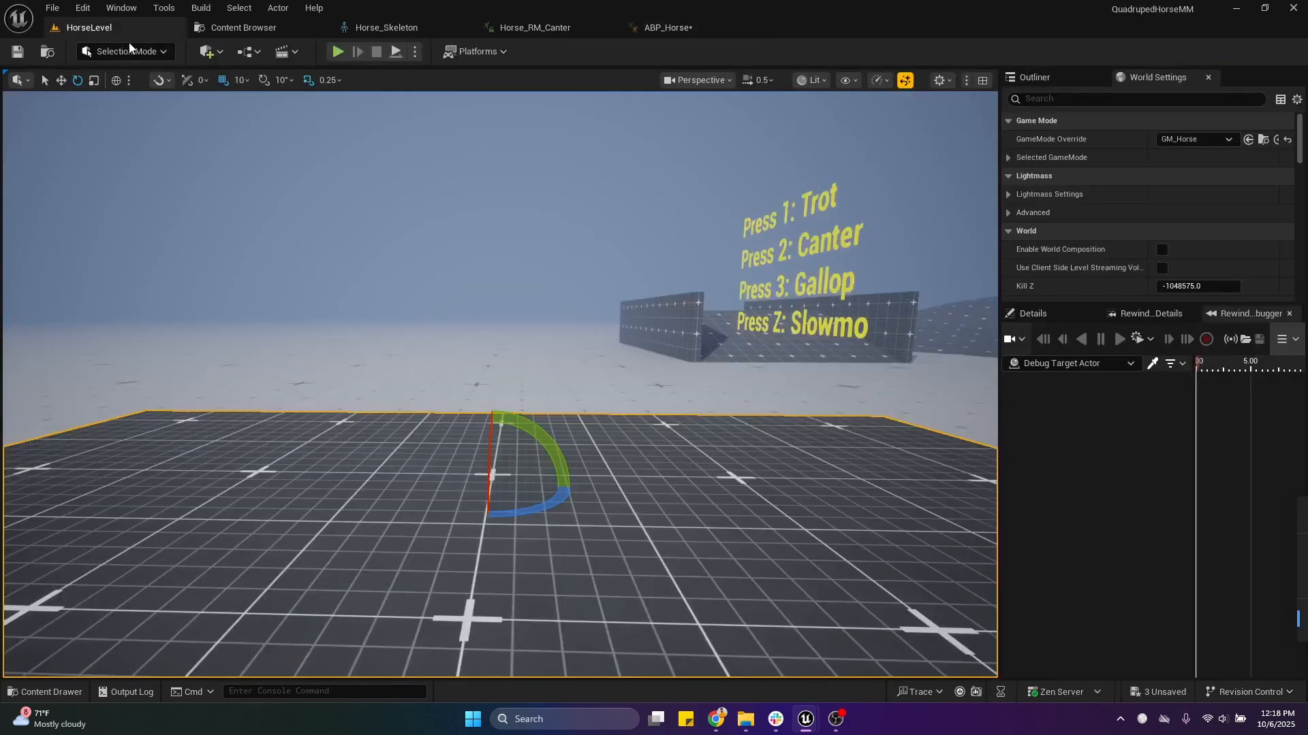
left_click(342, 54)
key("F8")
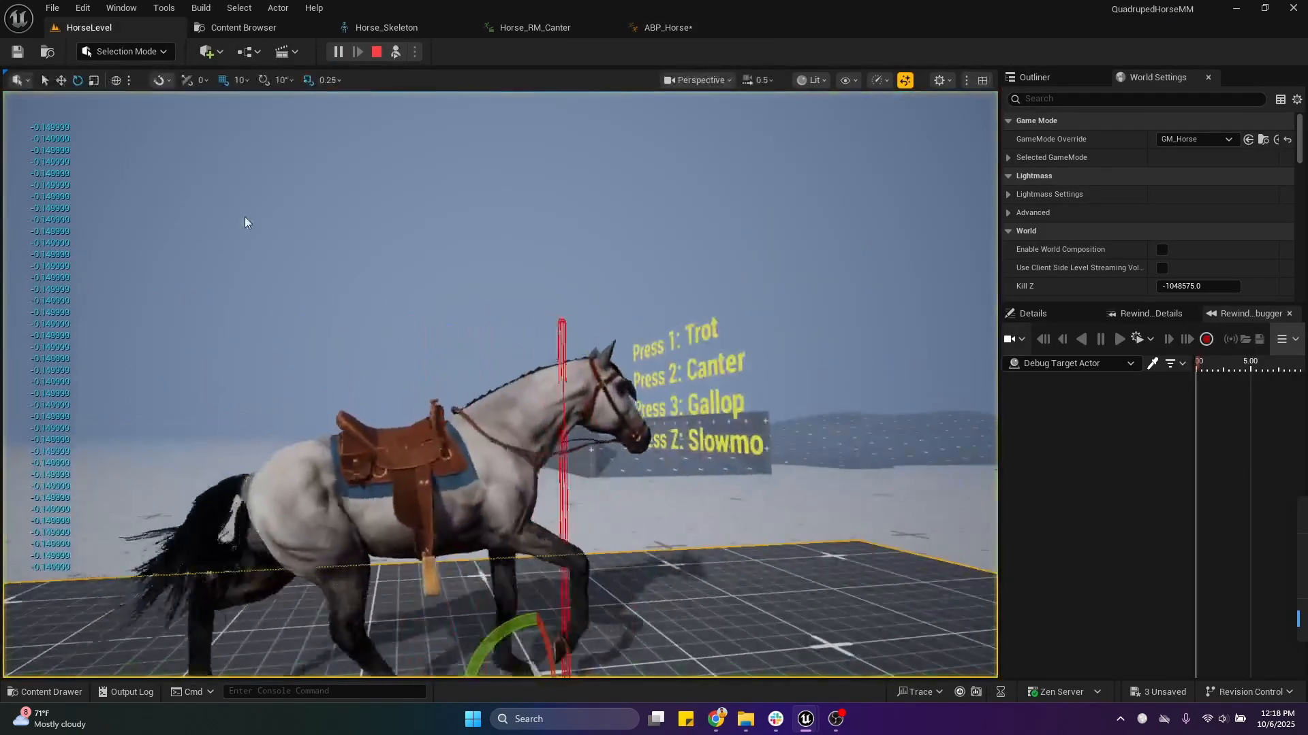
mouse_move(542, 361)
right_mouse_down()
mouse_move(538, 453)
mouse_move(542, 361)
right_mouse_up()
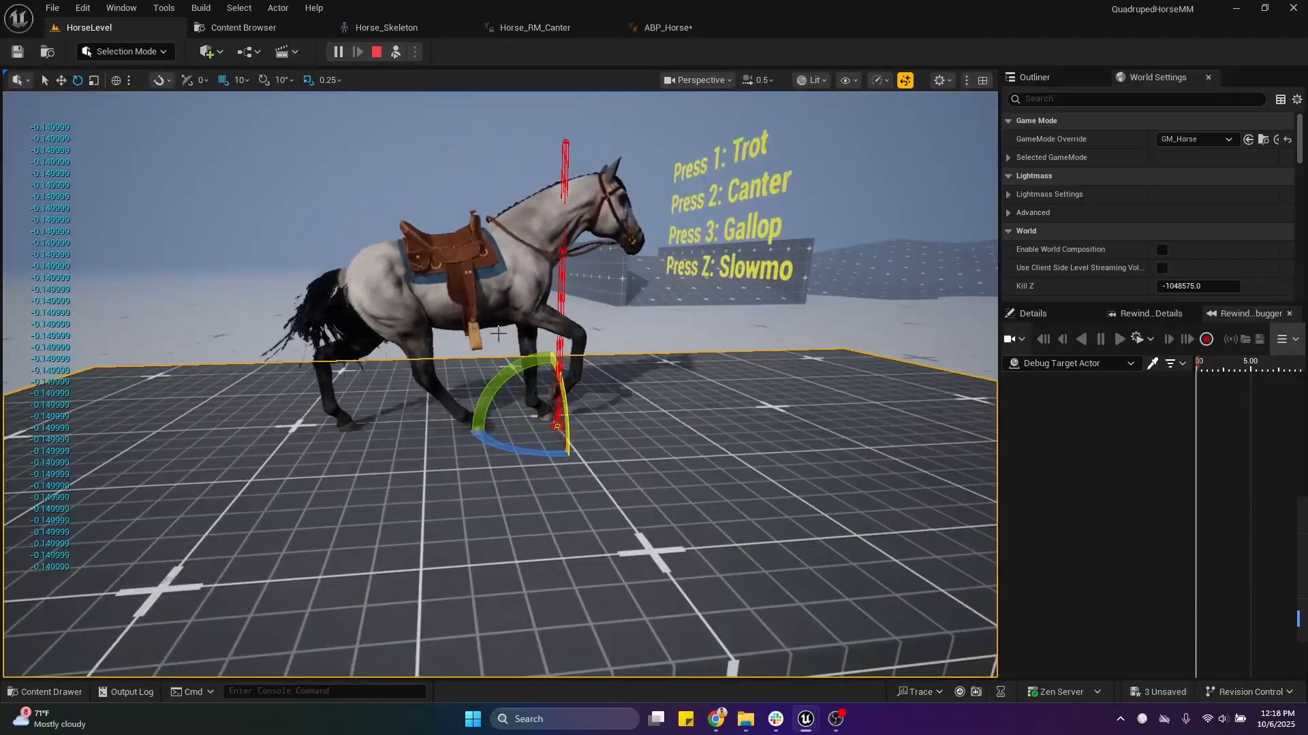
mouse_move(542, 361)
left_mouse_down()
mouse_move(553, 463)
mouse_move(542, 367)
left_mouse_up()
key("Escape")
Delete the Print String and its conversion node, and reconnect the Branch's True output to SET RHand Offset.
left_click(669, 29)
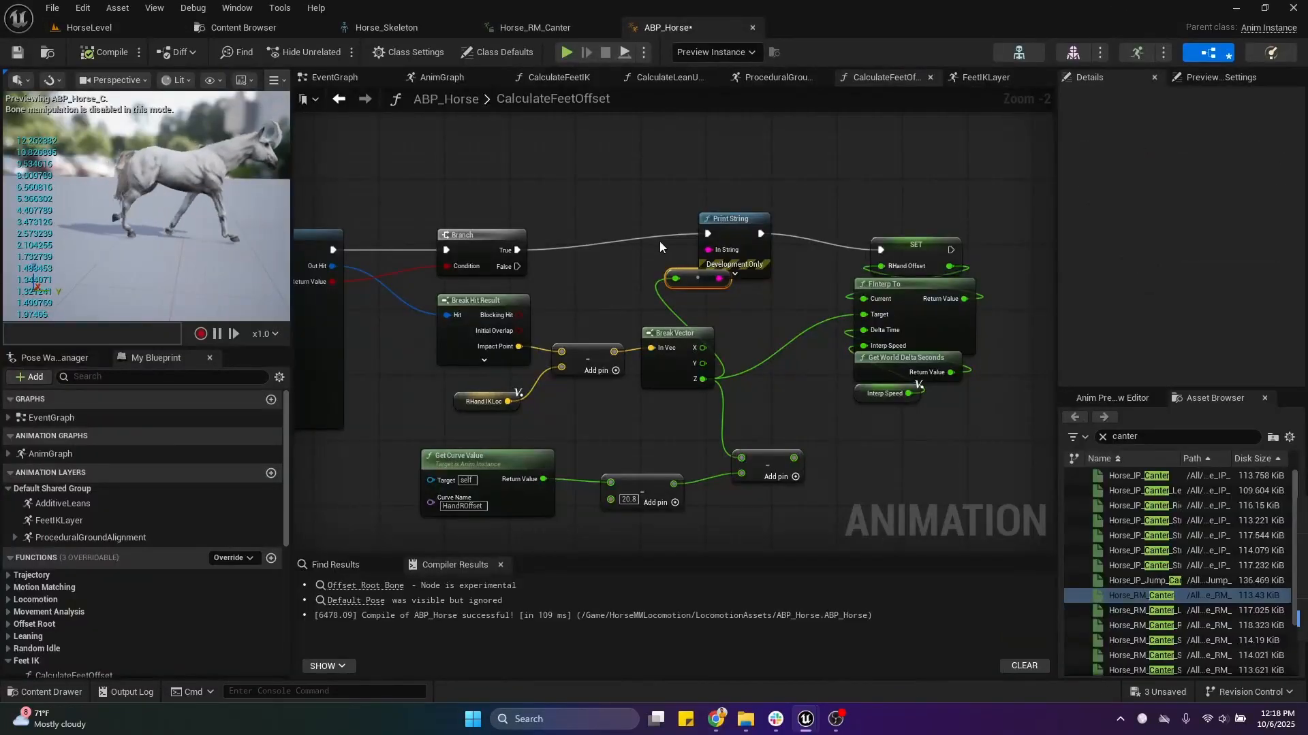
right_click_drag(659, 241, 615, 227)
left_click_drag(615, 194, 705, 288)
key("Delete")
left_click_drag(472, 236, 835, 236)
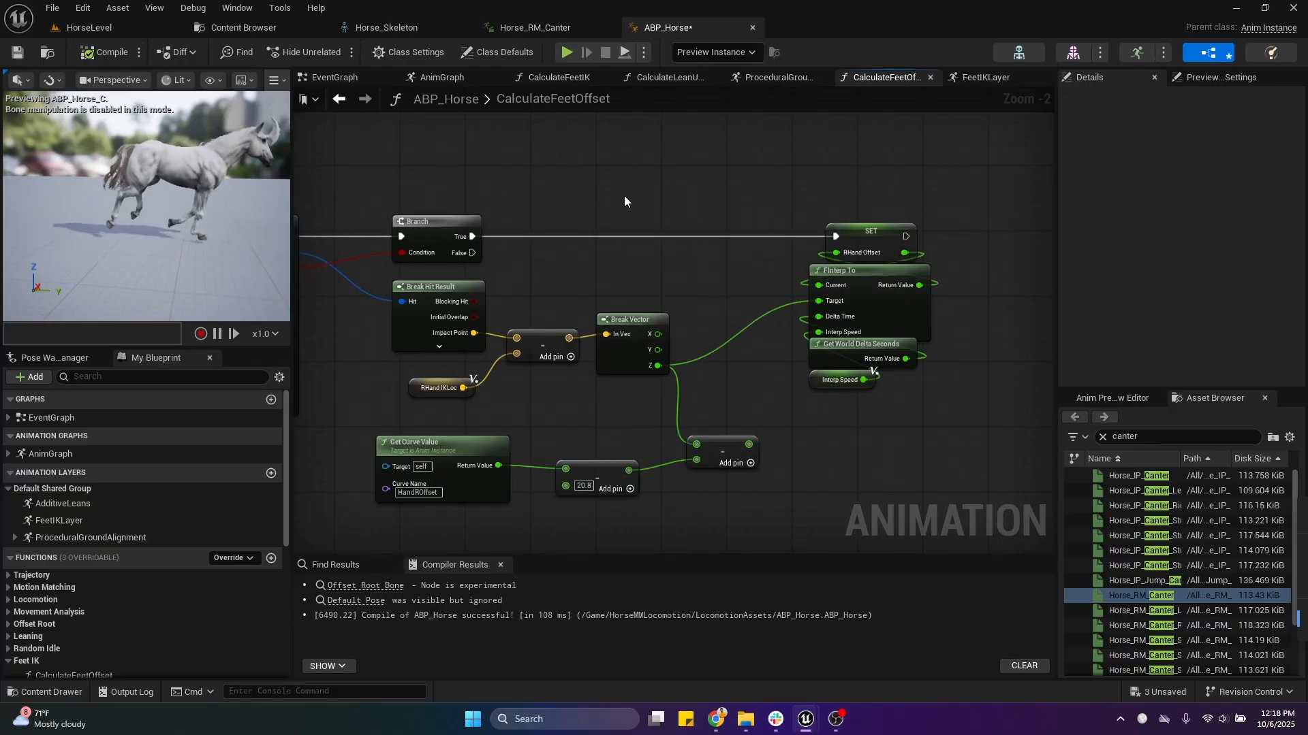
Reposition the Get Curve Value and disconnected subtract nodes in CalculateFeetOffset, and save and compile the blueprint.
left_click(978, 77)
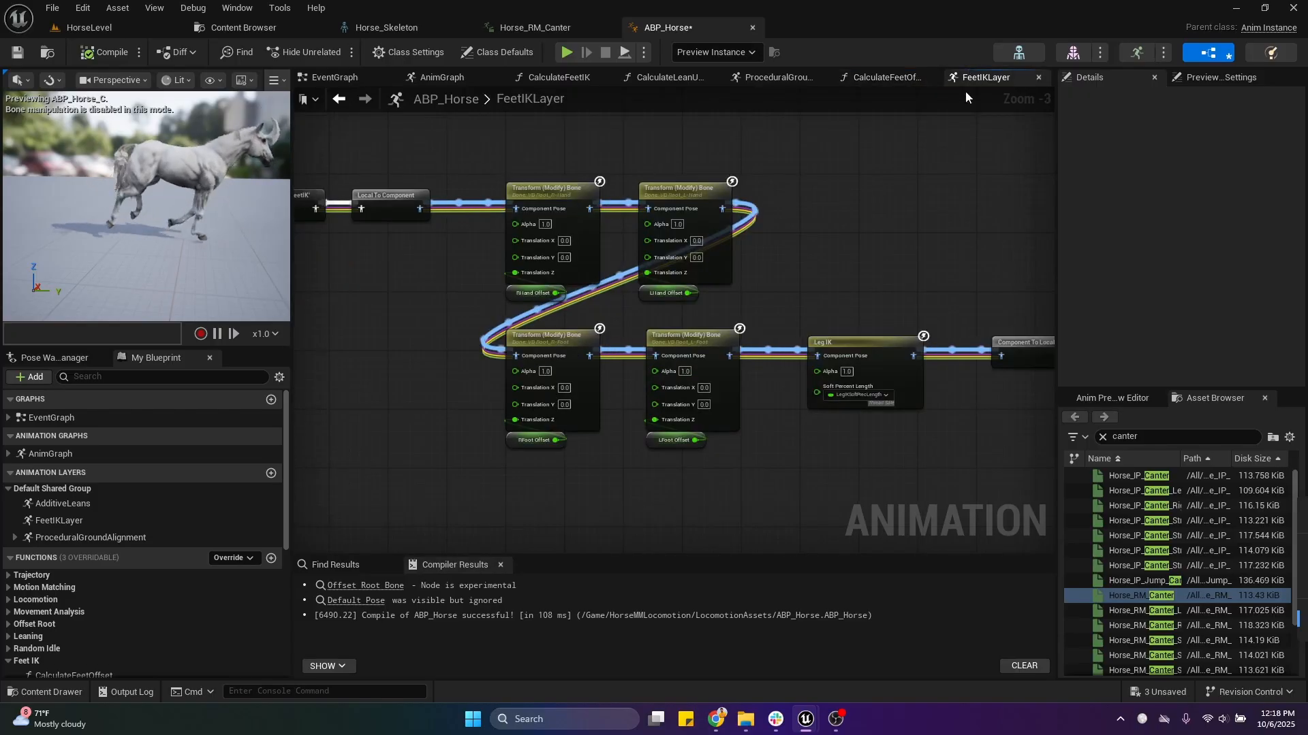
left_click(883, 79)
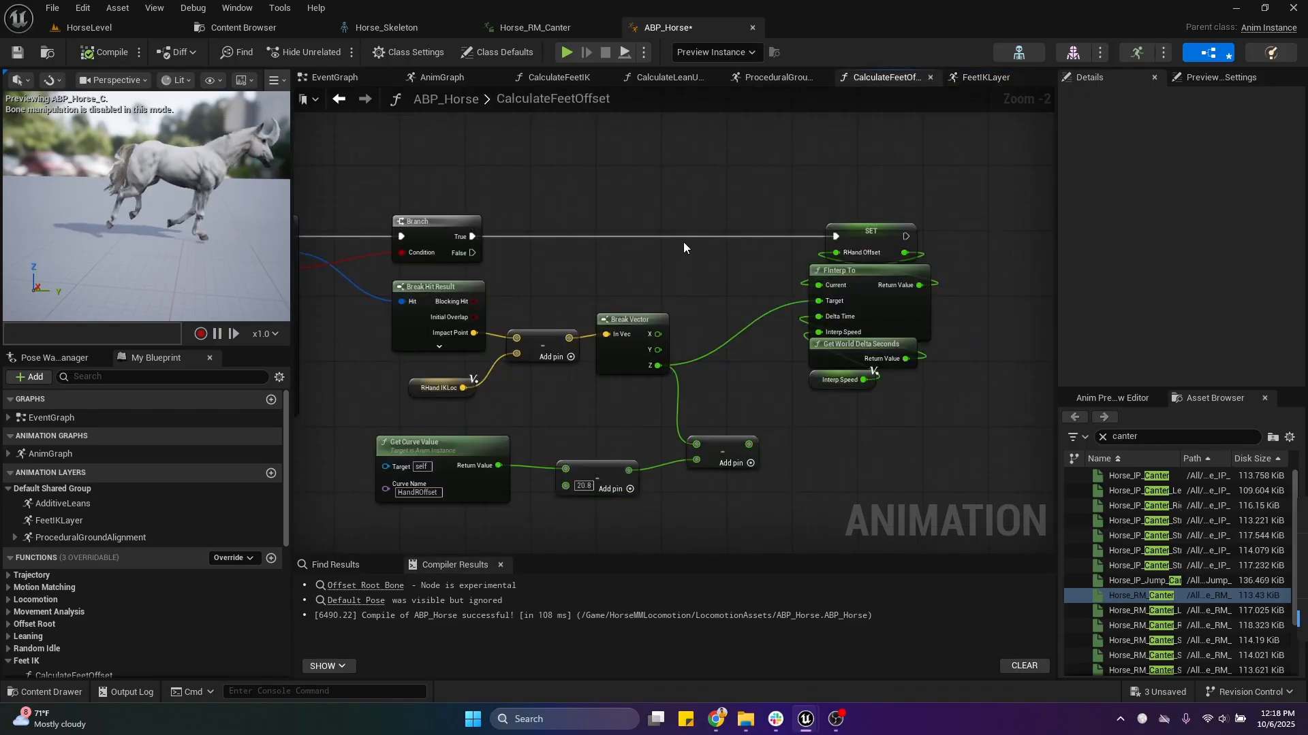
left_click_drag(494, 460, 519, 469)
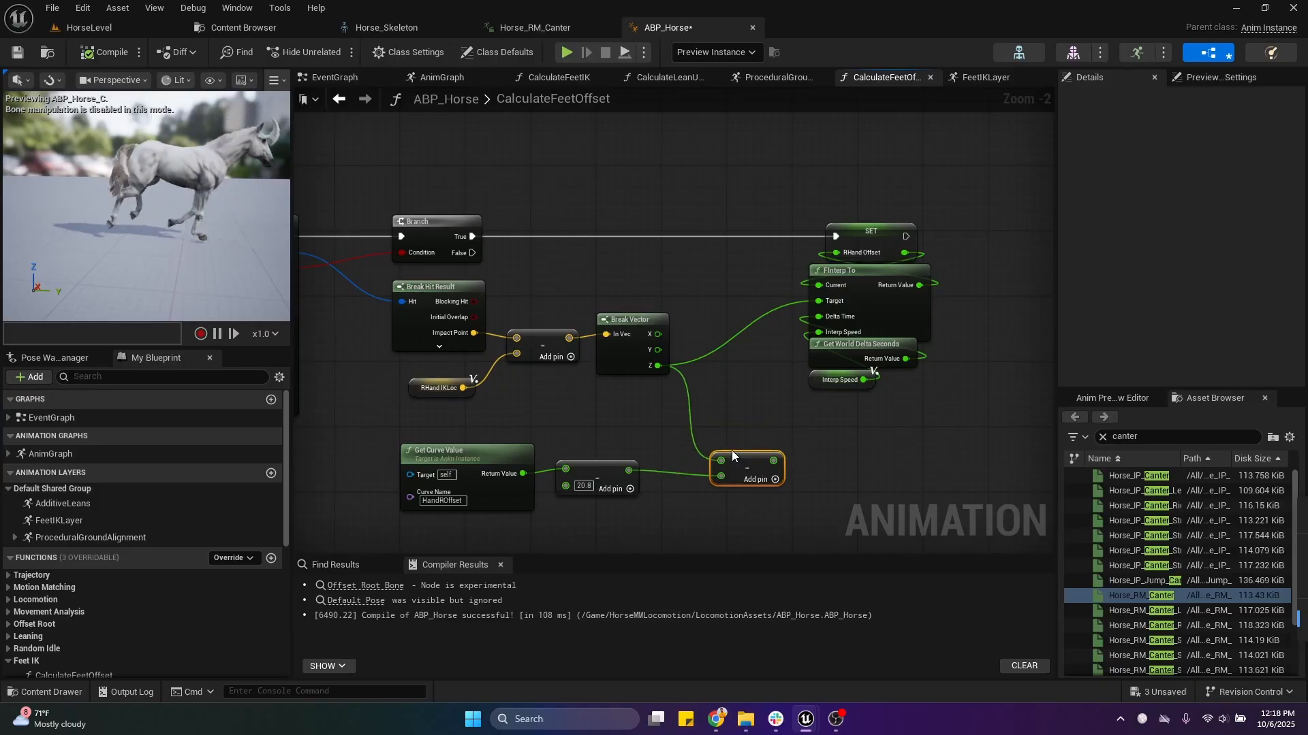
left_click(18, 53)
scroll(760, 260, "up", 2)
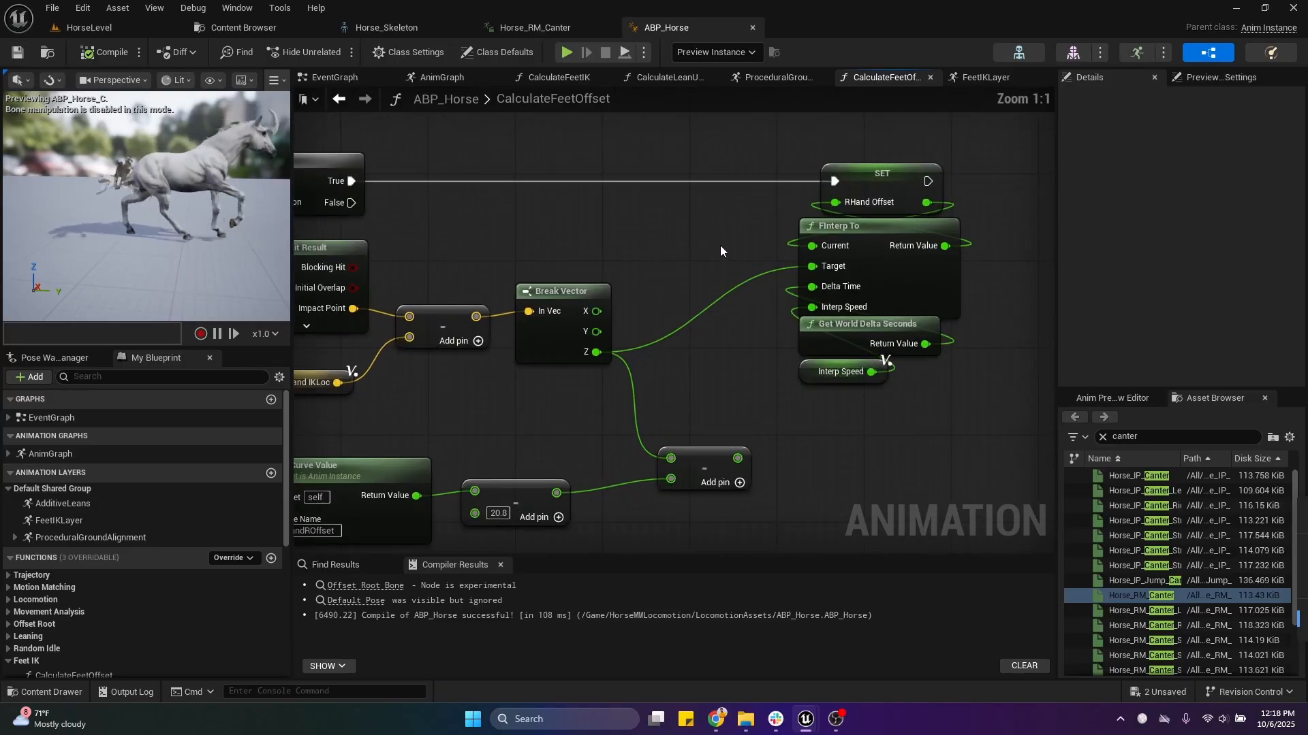
right_click_drag(659, 234, 732, 230)
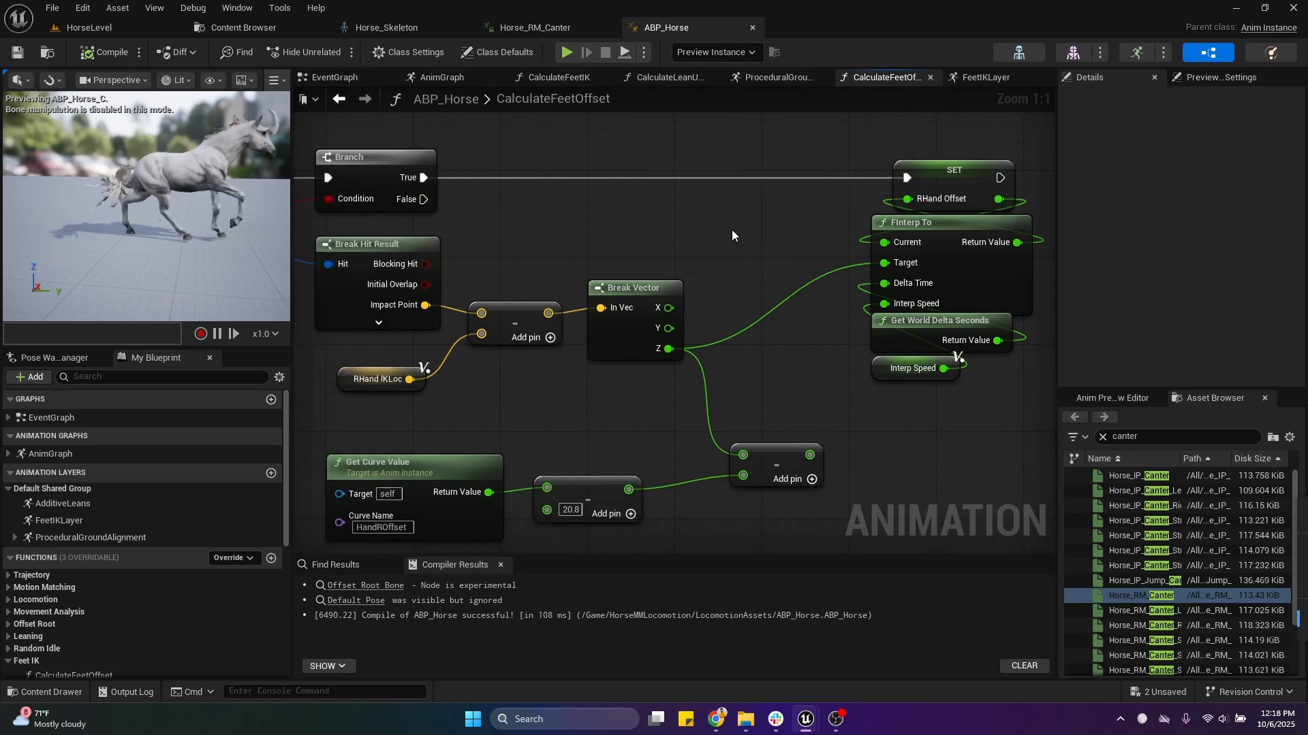
left_click_drag(674, 348, 892, 264)
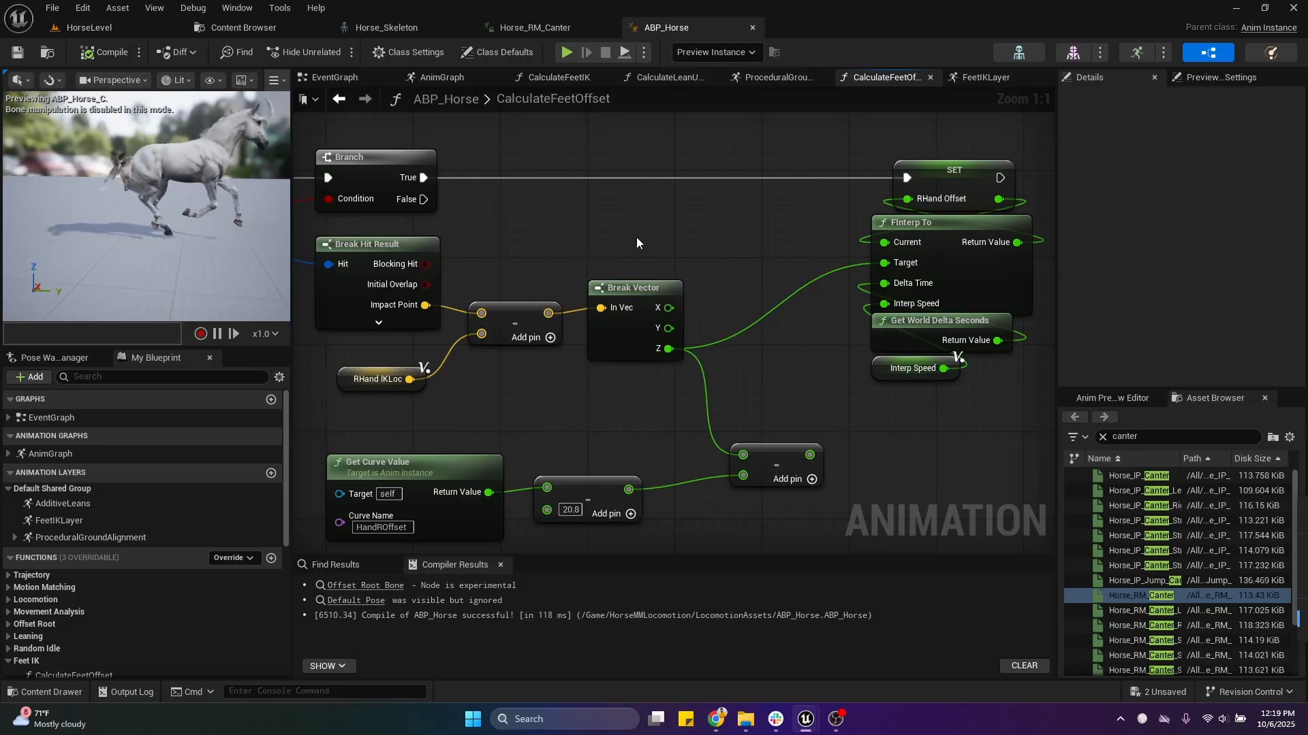
Play HorseLevel with the camera detached and tilt Cube6 steeply to examine the horse's front hoof placement on the slope.
left_click(124, 29)
key("alt+p")
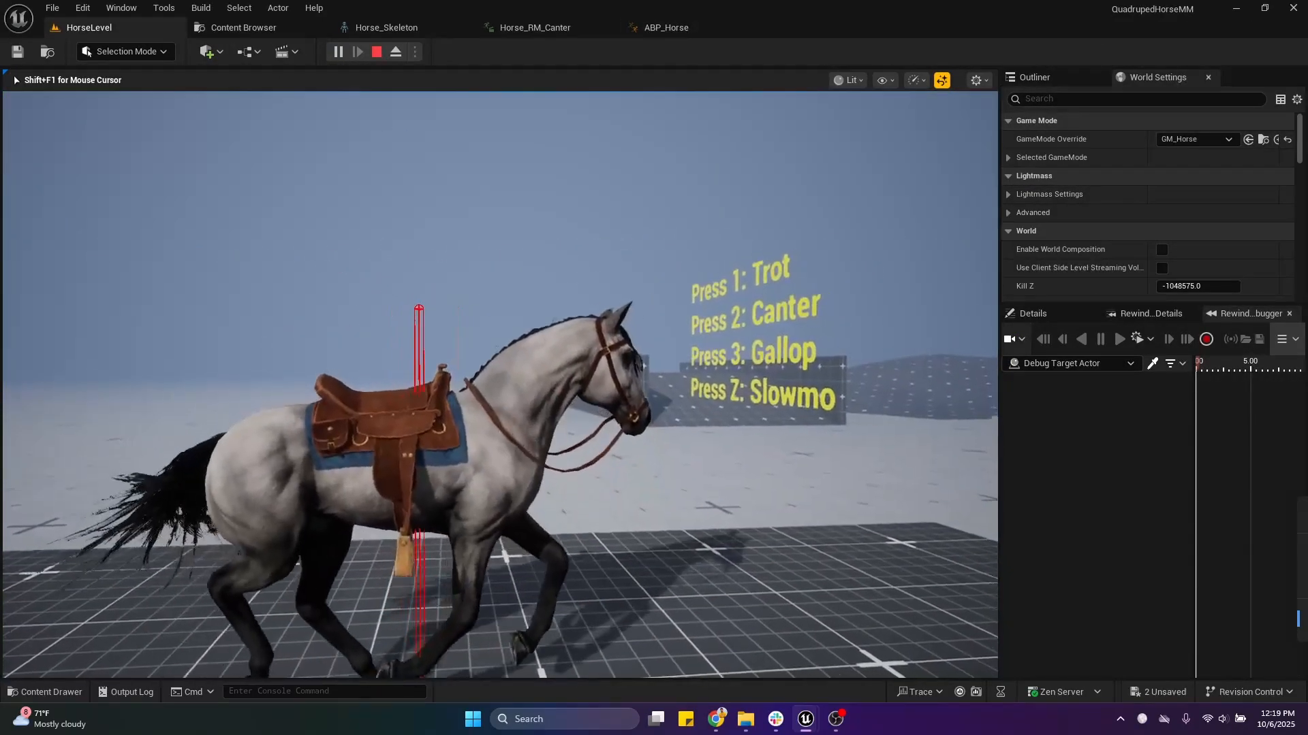
key("F8")
right_click_drag(677, 347, 677, 348)
key("s")
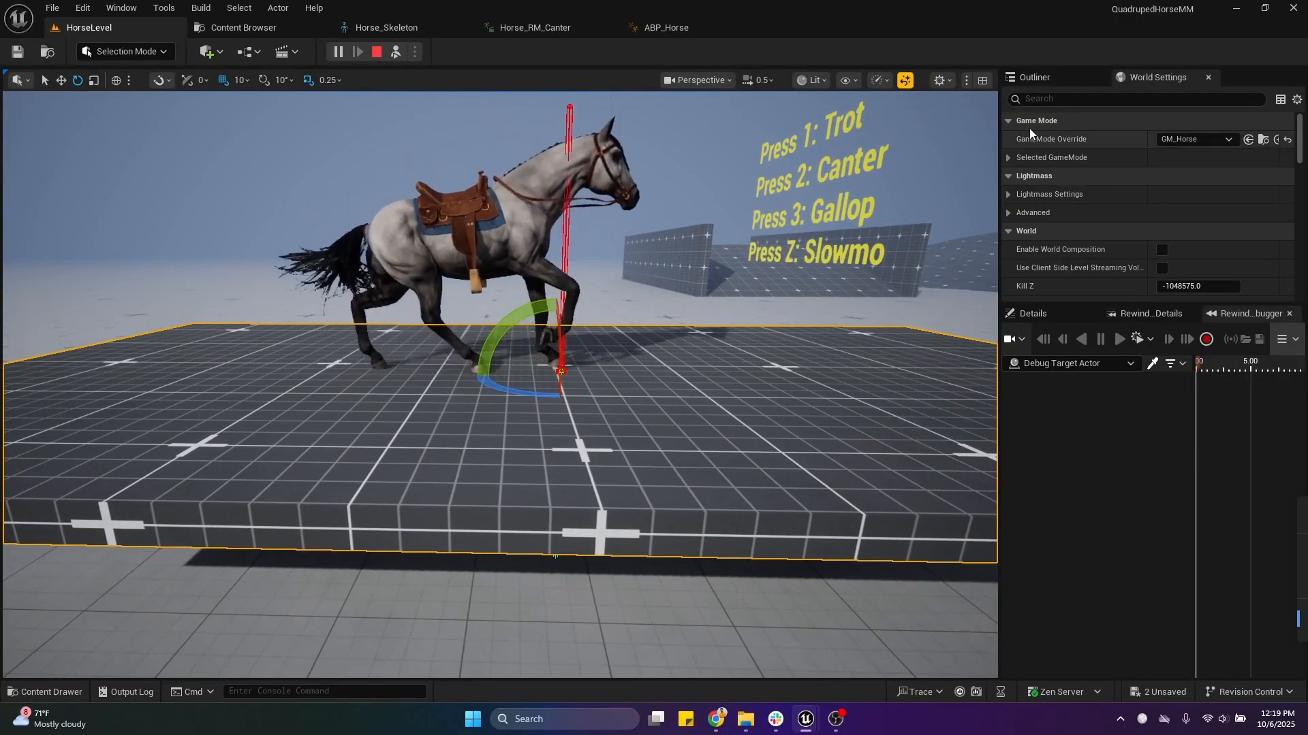
left_click(1060, 77)
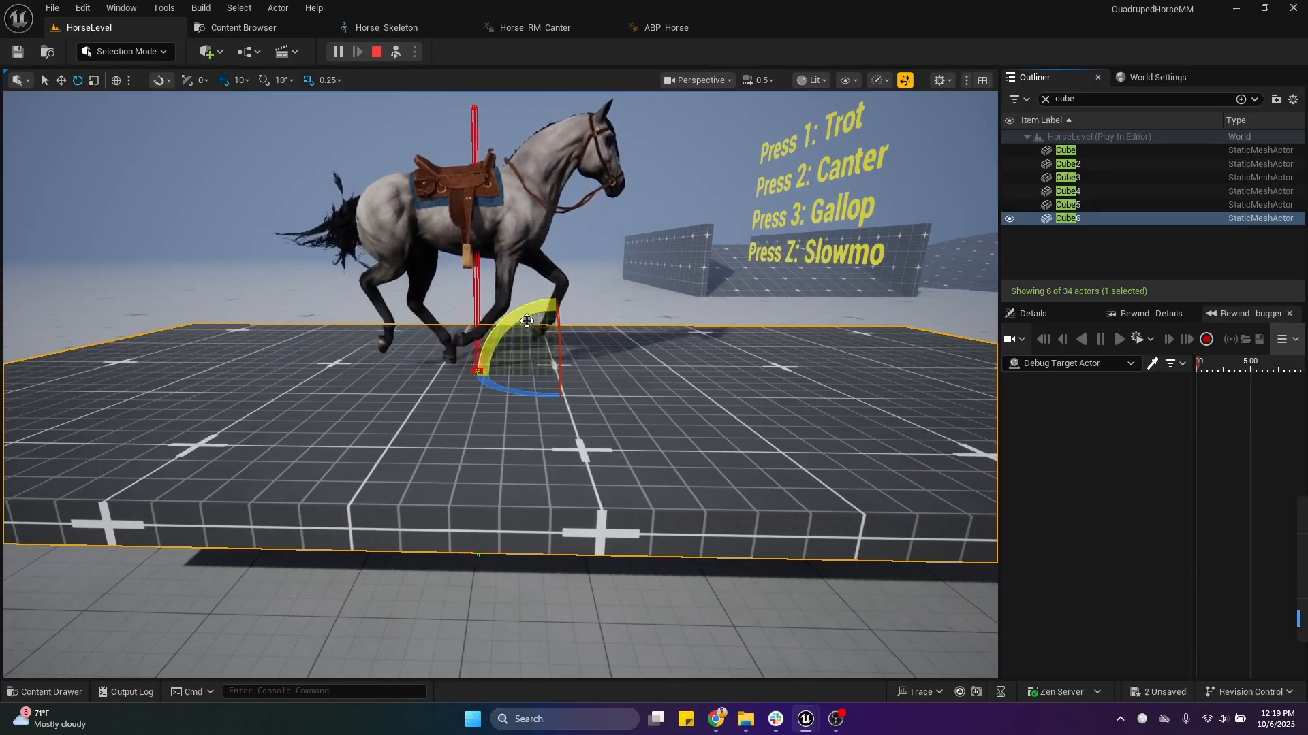
left_click_drag(521, 318, 637, 330)
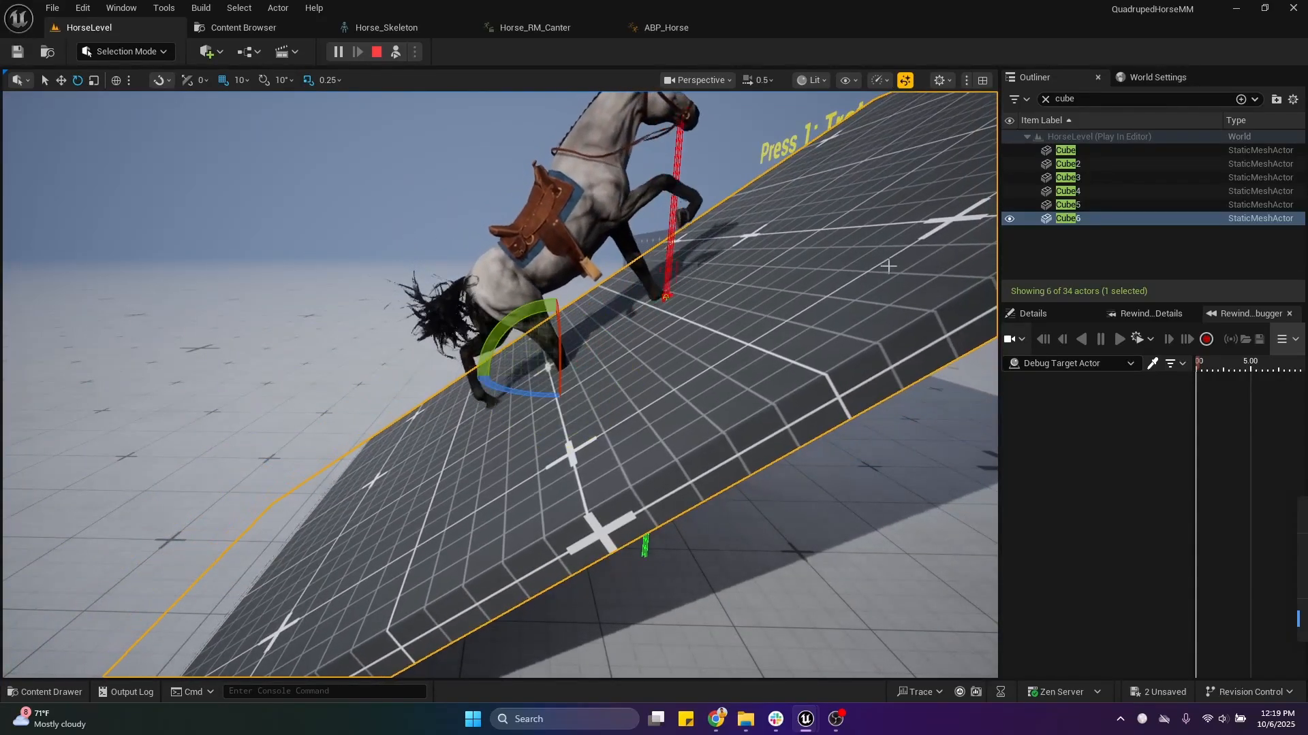
right_click_drag(888, 266, 934, 120)
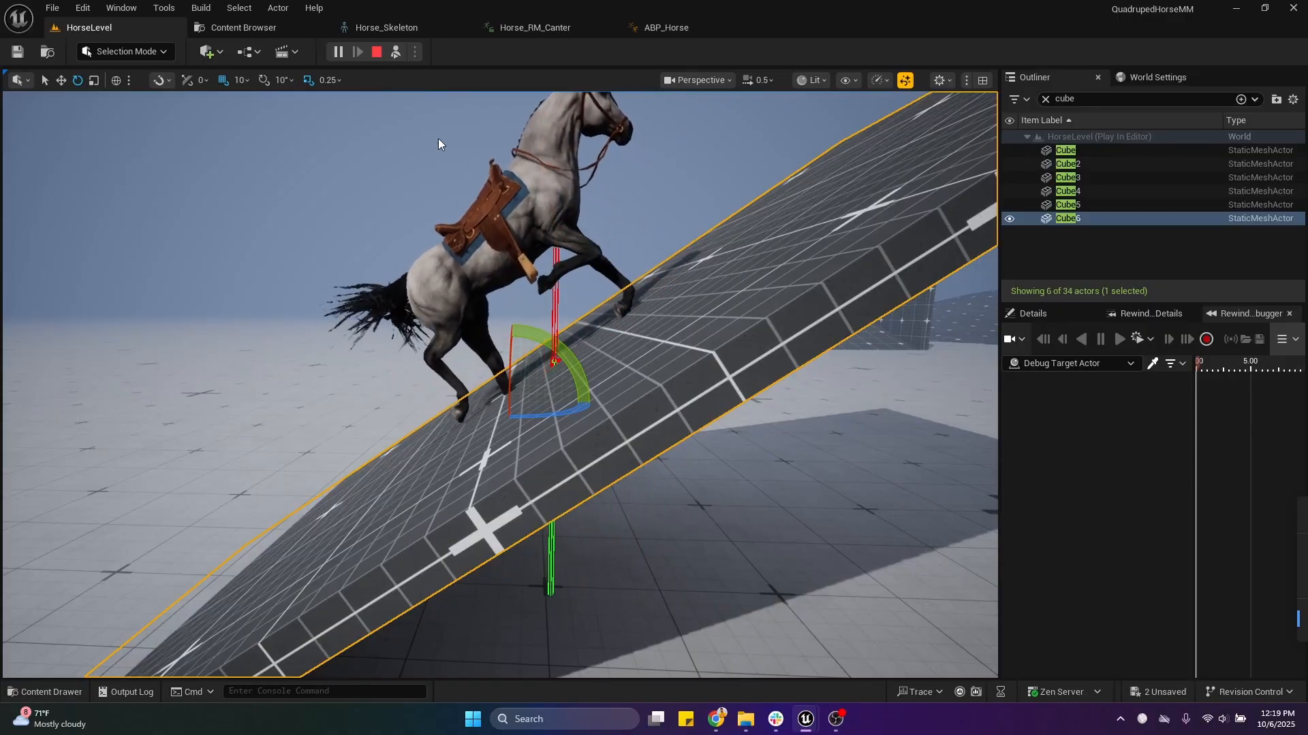
Level the Cube6 platform by resetting its rotation to 0°, then stop the play session.
left_click_drag(557, 349, 579, 387)
left_click(1060, 316)
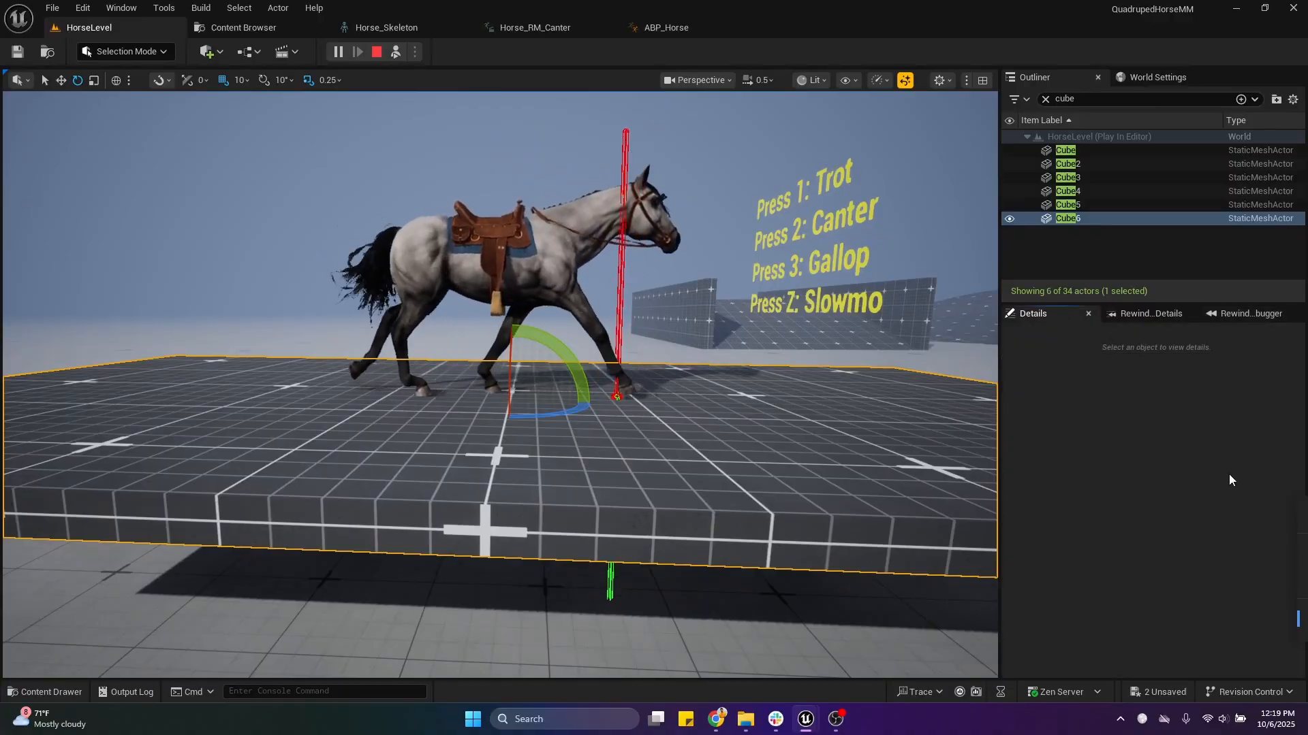
left_click(1077, 214)
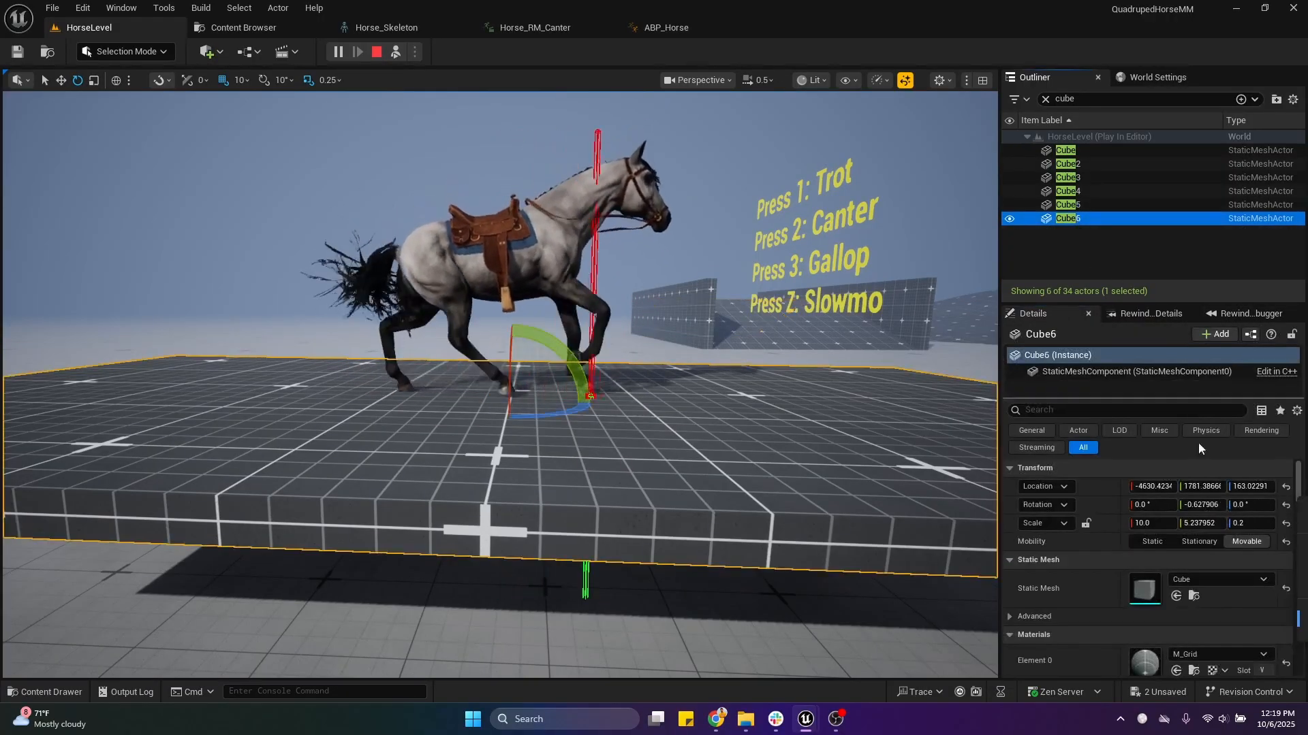
left_click(1285, 504)
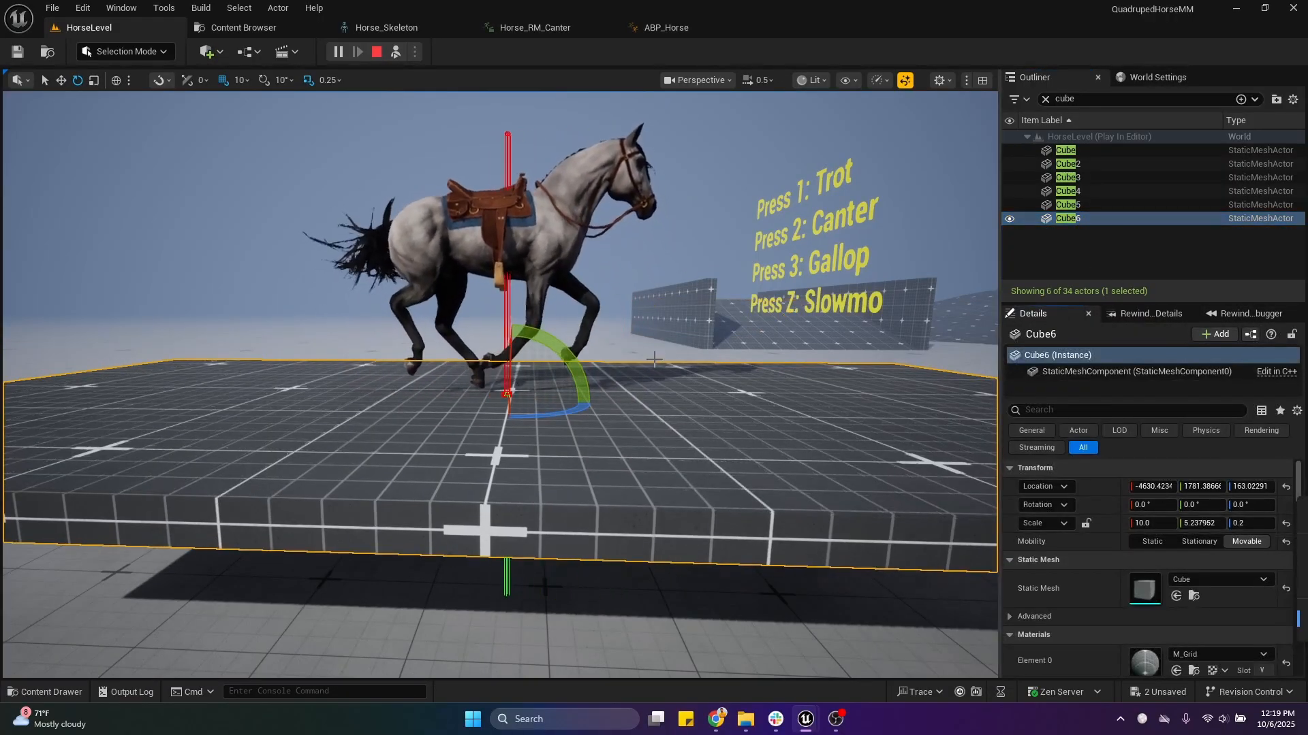
left_click(376, 53)
Save all unsaved content, including Horse_Skeleton_Sequence and the test animation.
left_click(668, 27)
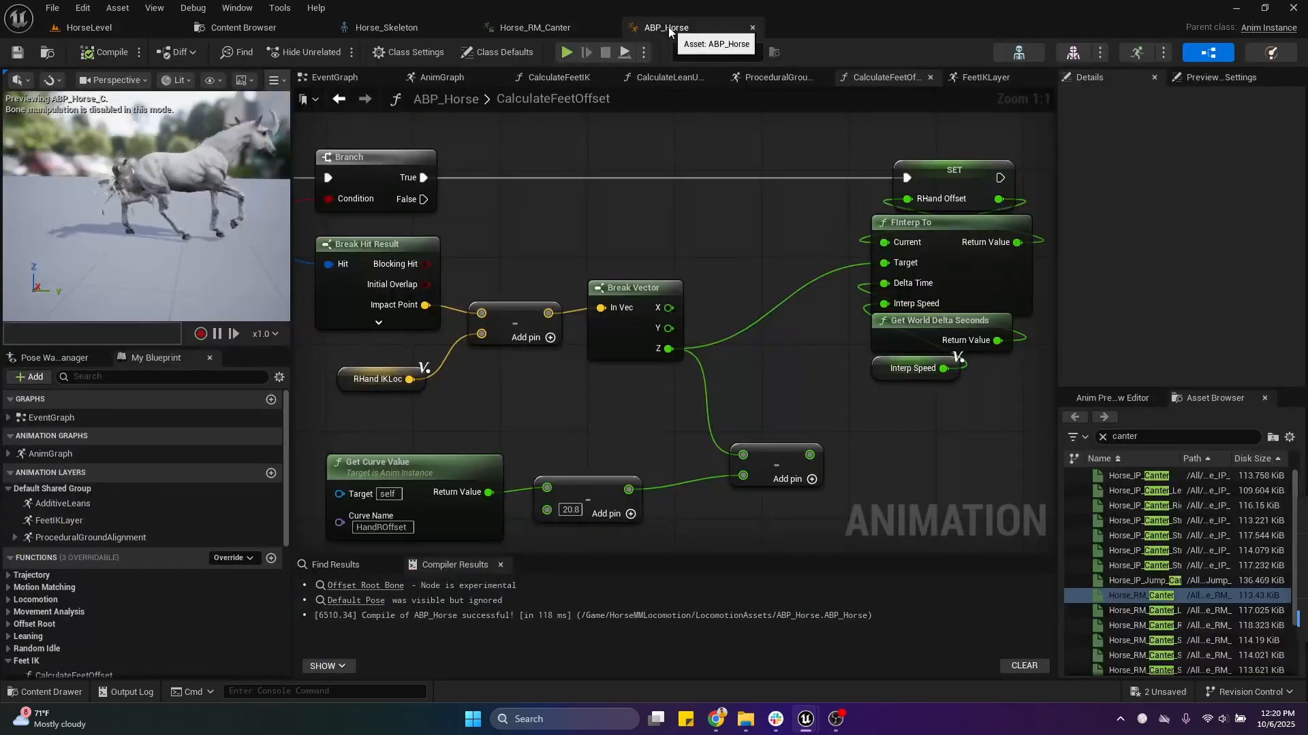
left_click(212, 28)
left_click(312, 52)
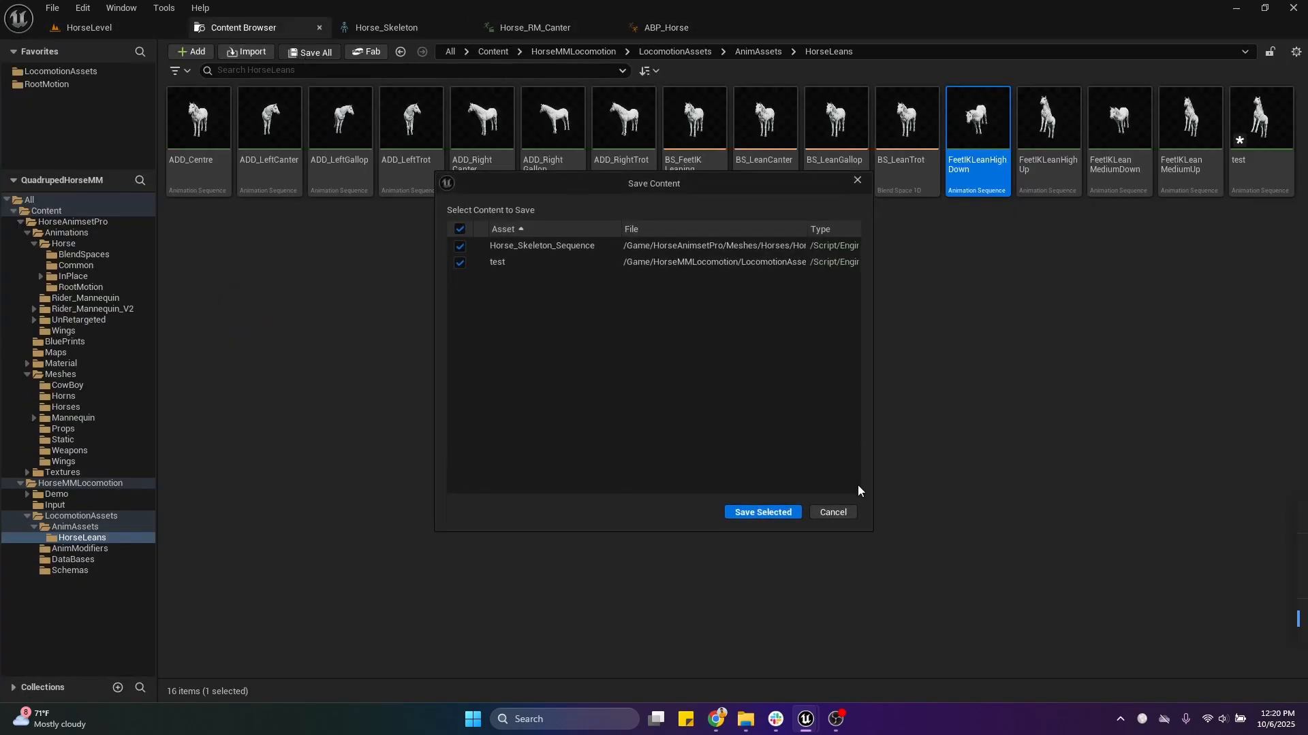
left_click(749, 514)
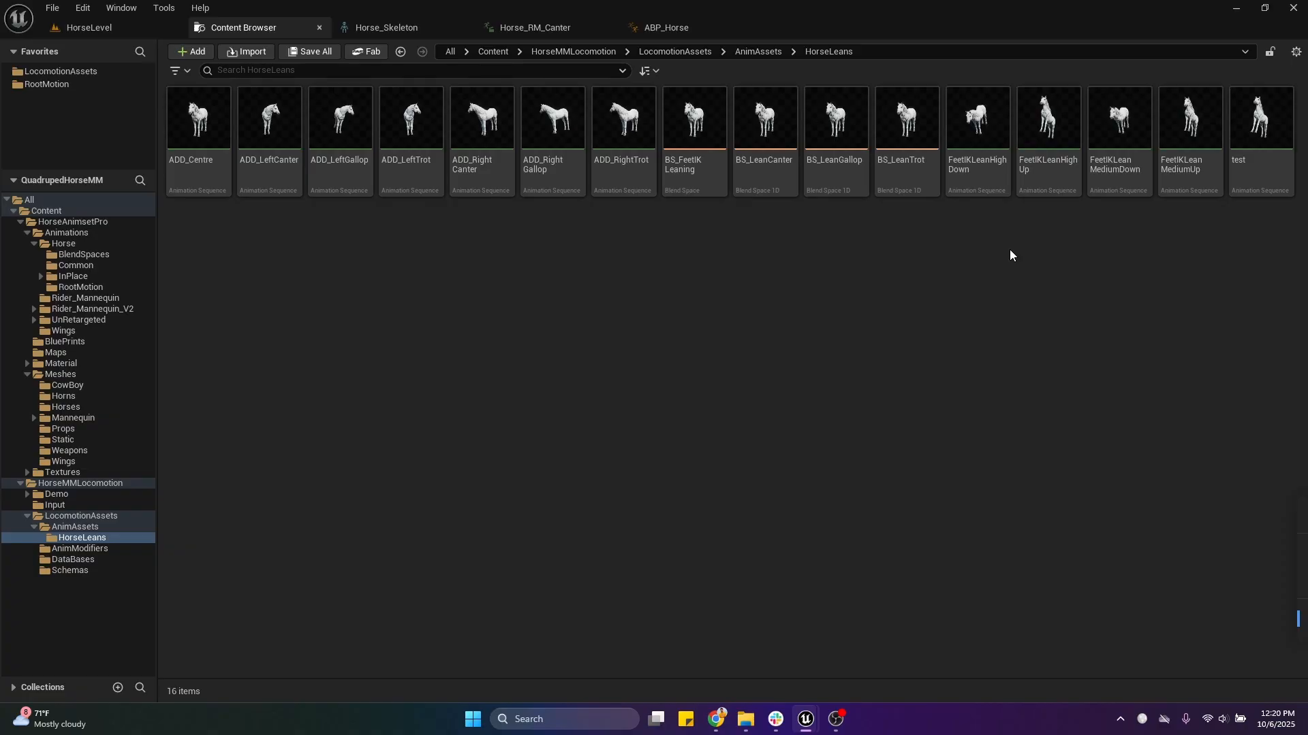
Open the FeetIKLeanHighUp animation and examine its rearing pose from the side.
double_click(1062, 177)
right_click_drag(614, 311, 532, 283)
scroll(614, 310, "down", 2)
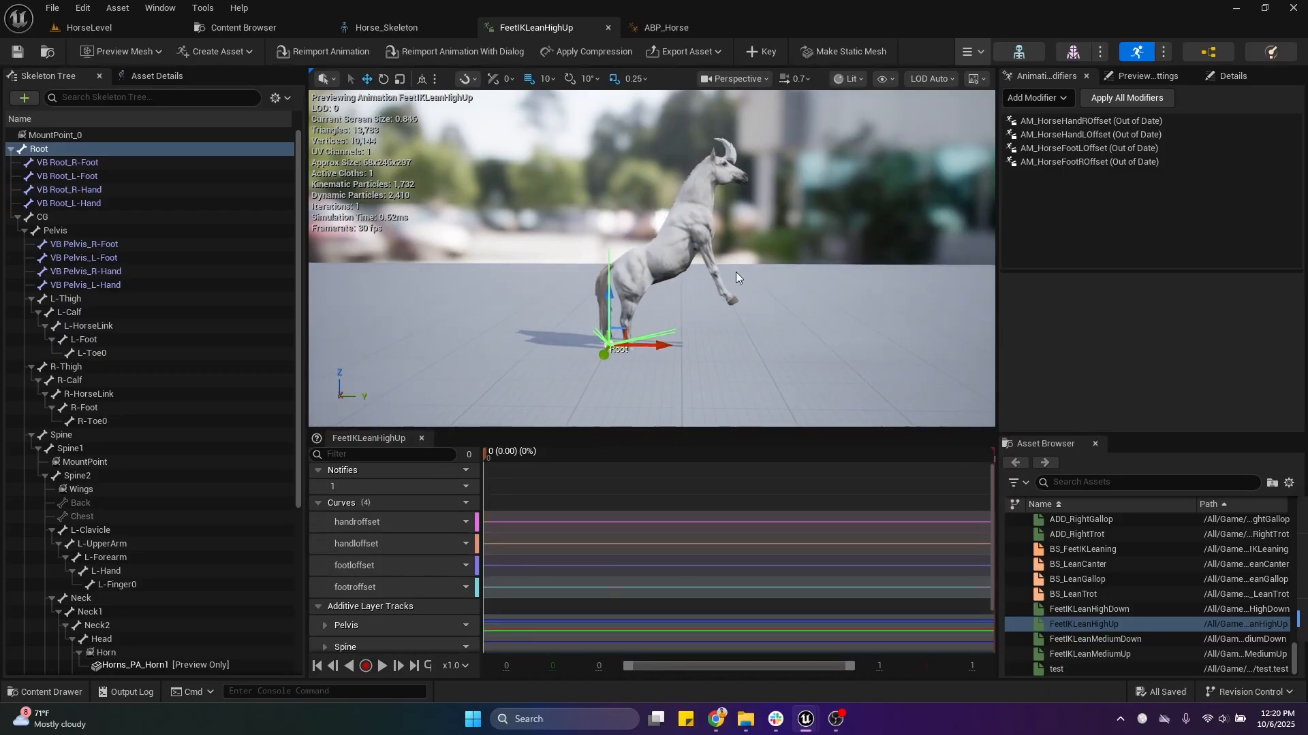
Open BS_FeetIKLeaning from ABP_Horse's ProceduralGroundAlignment layer, and open ADD_Centre, the animation used by its centre sample.
left_click(663, 36)
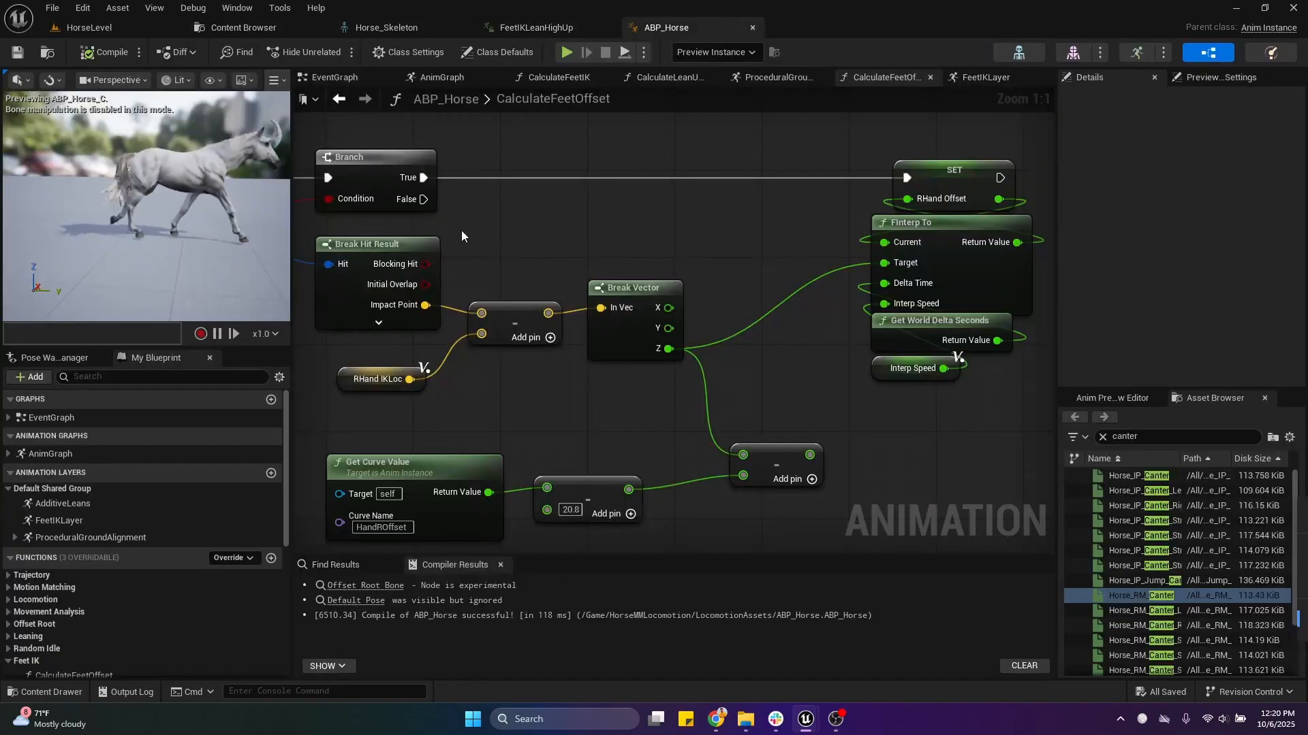
left_click(429, 77)
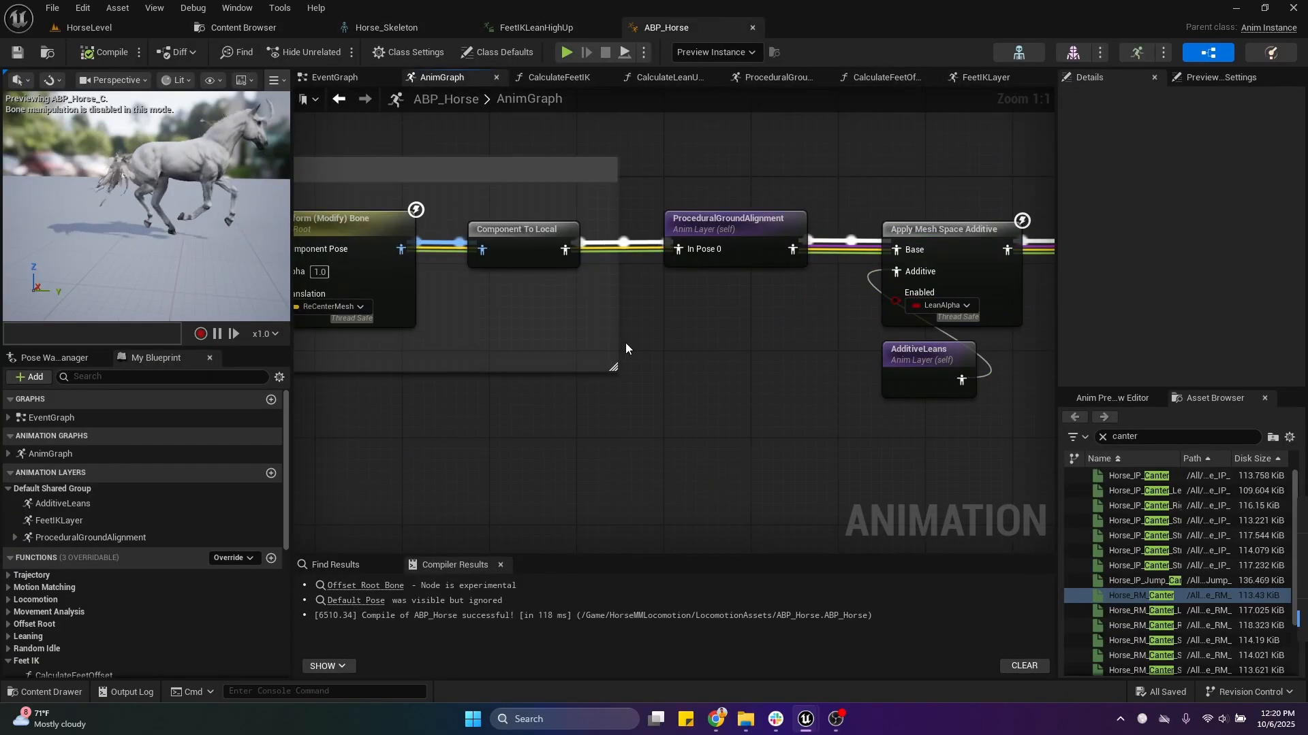
double_click(746, 227)
double_click(552, 359)
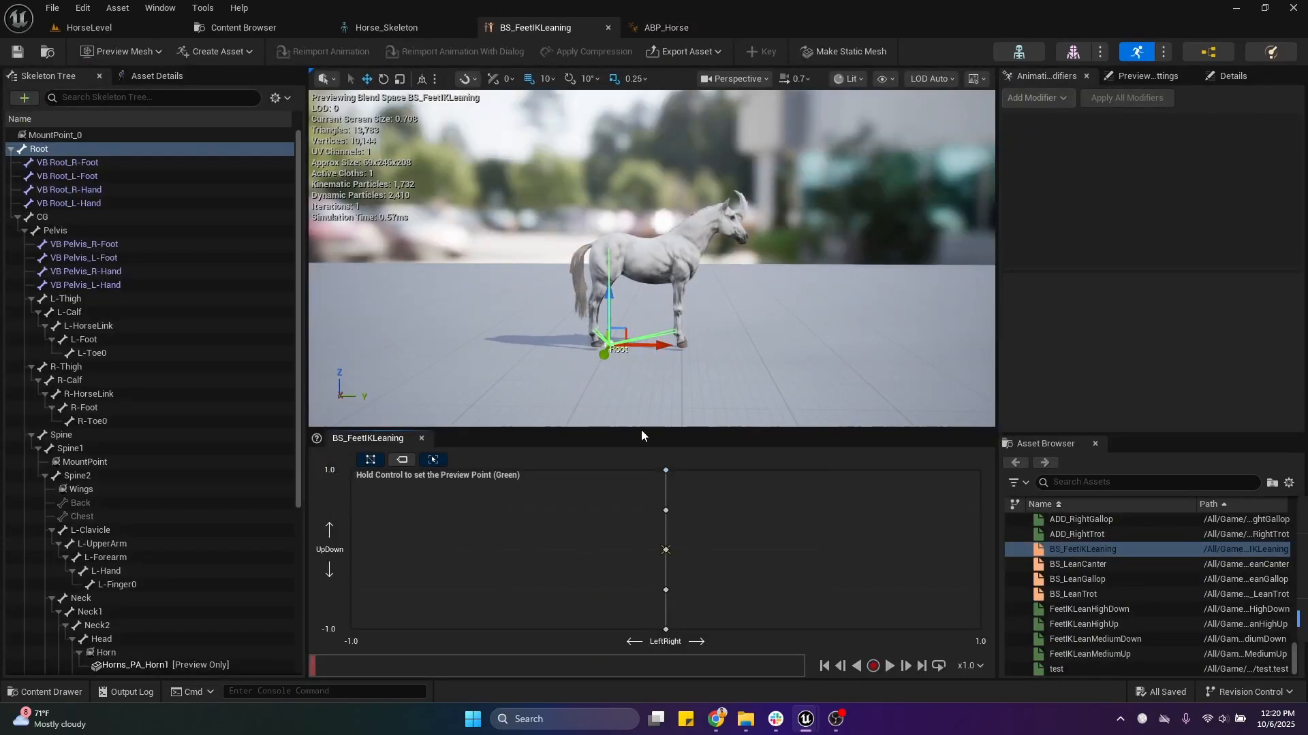
right_click(664, 549)
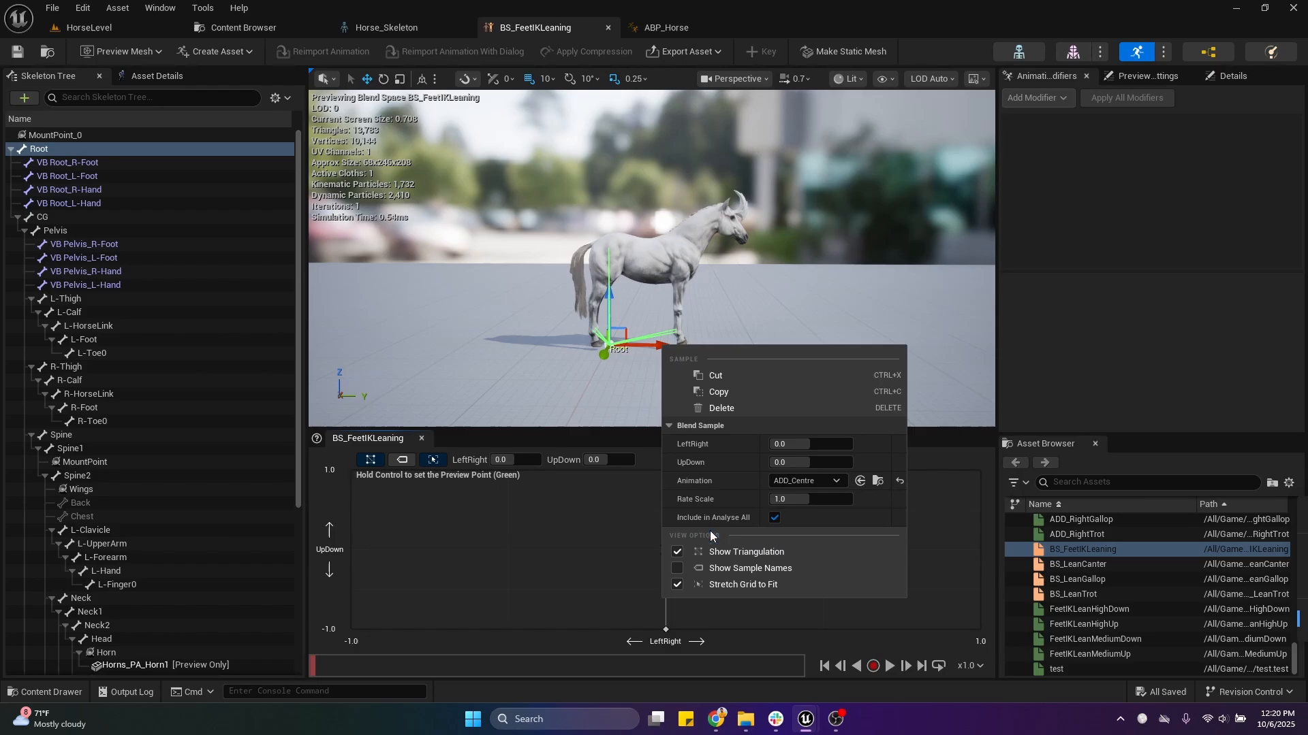
left_click(878, 482)
double_click(227, 140)
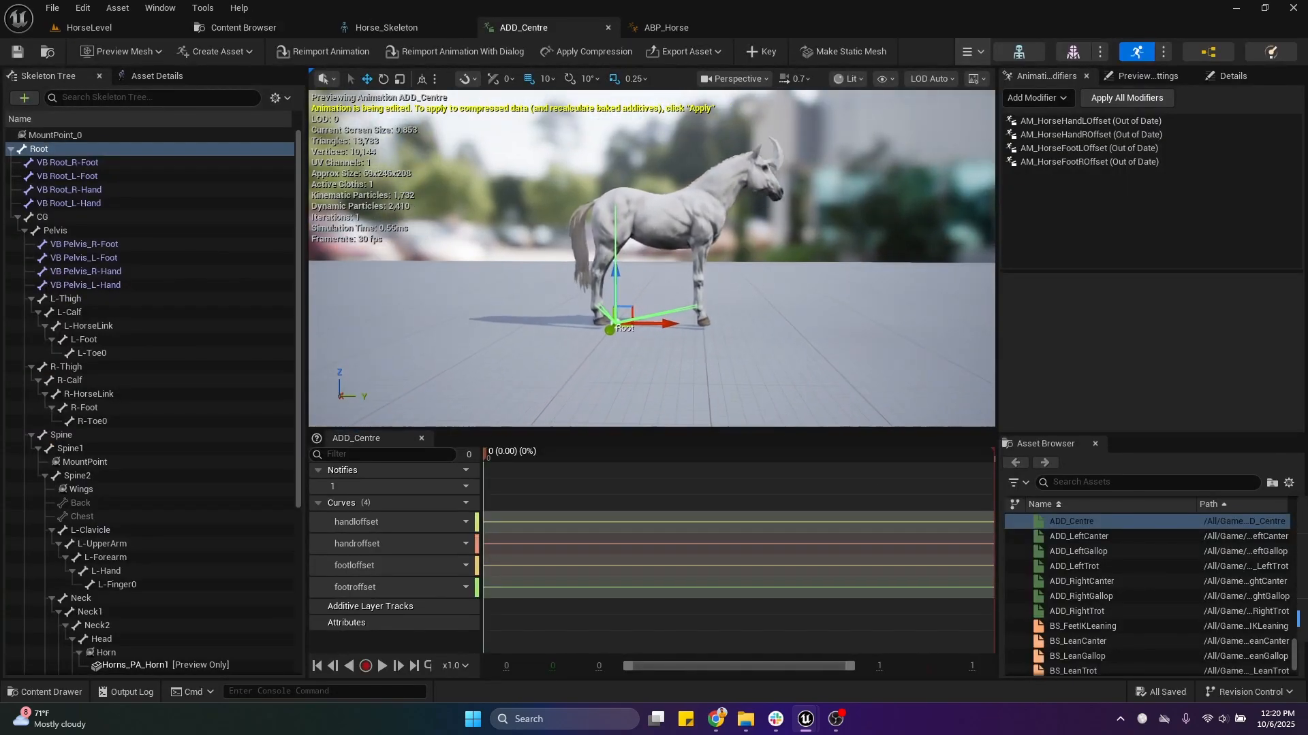
Reopen BS_FeetIKLeaning from ProceduralGroundAlignment in ABP_Horse and select the Root bone to examine it in the preview.
left_click(243, 27)
left_click(666, 28)
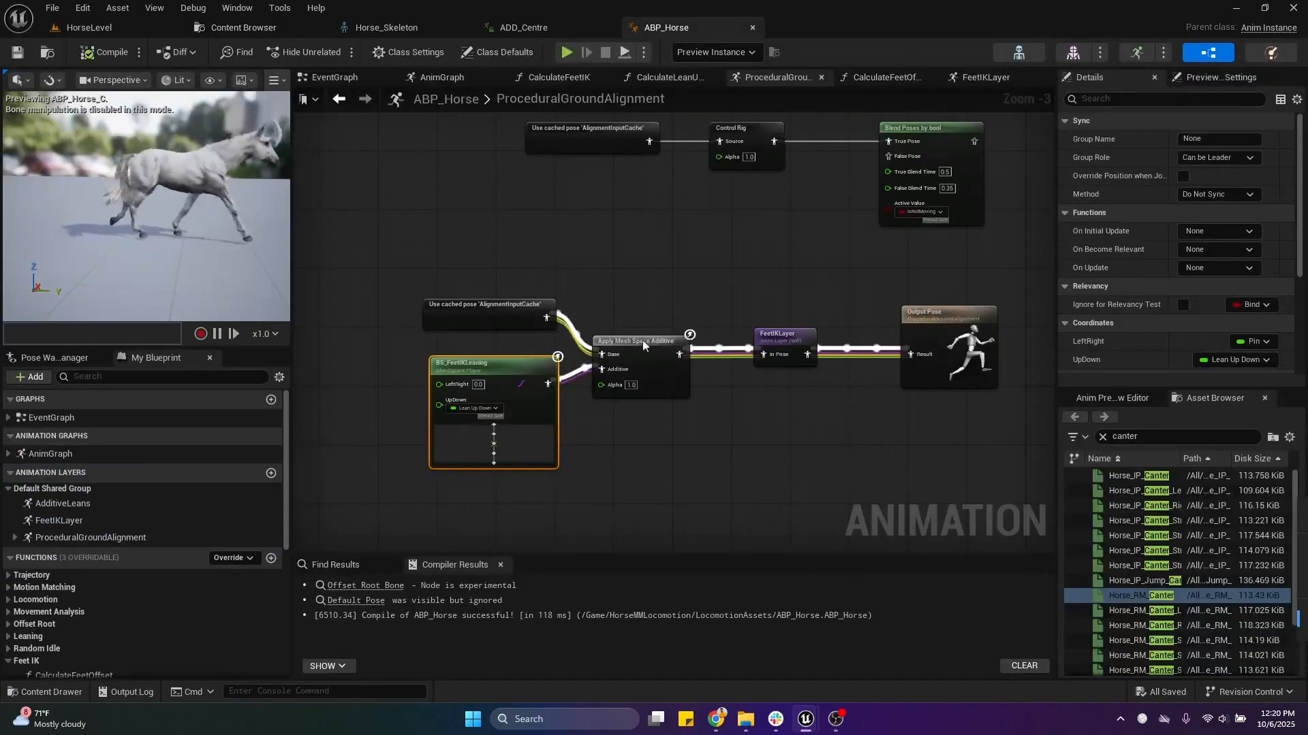
double_click(492, 370)
mouse_move(733, 327)
right_mouse_down()
mouse_move(803, 341)
mouse_move(733, 326)
right_mouse_up()
key("a")
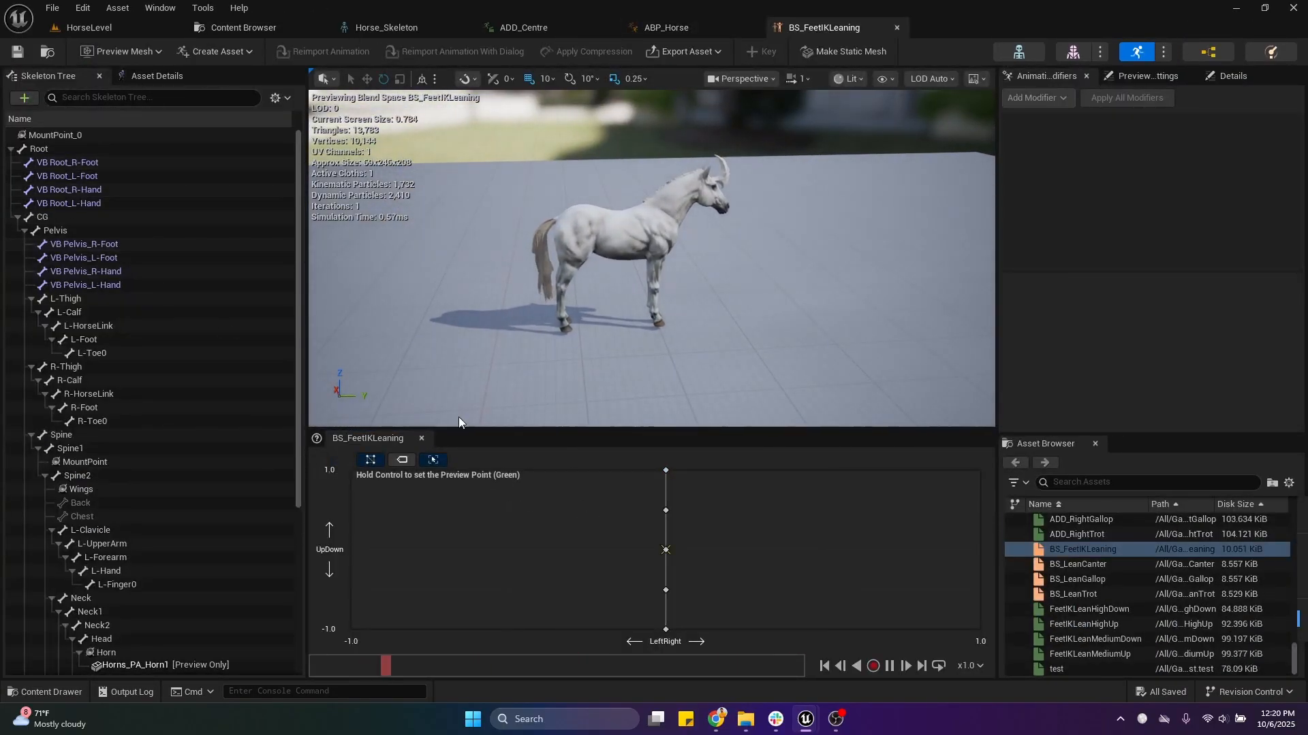
left_click(54, 152)
key("f")
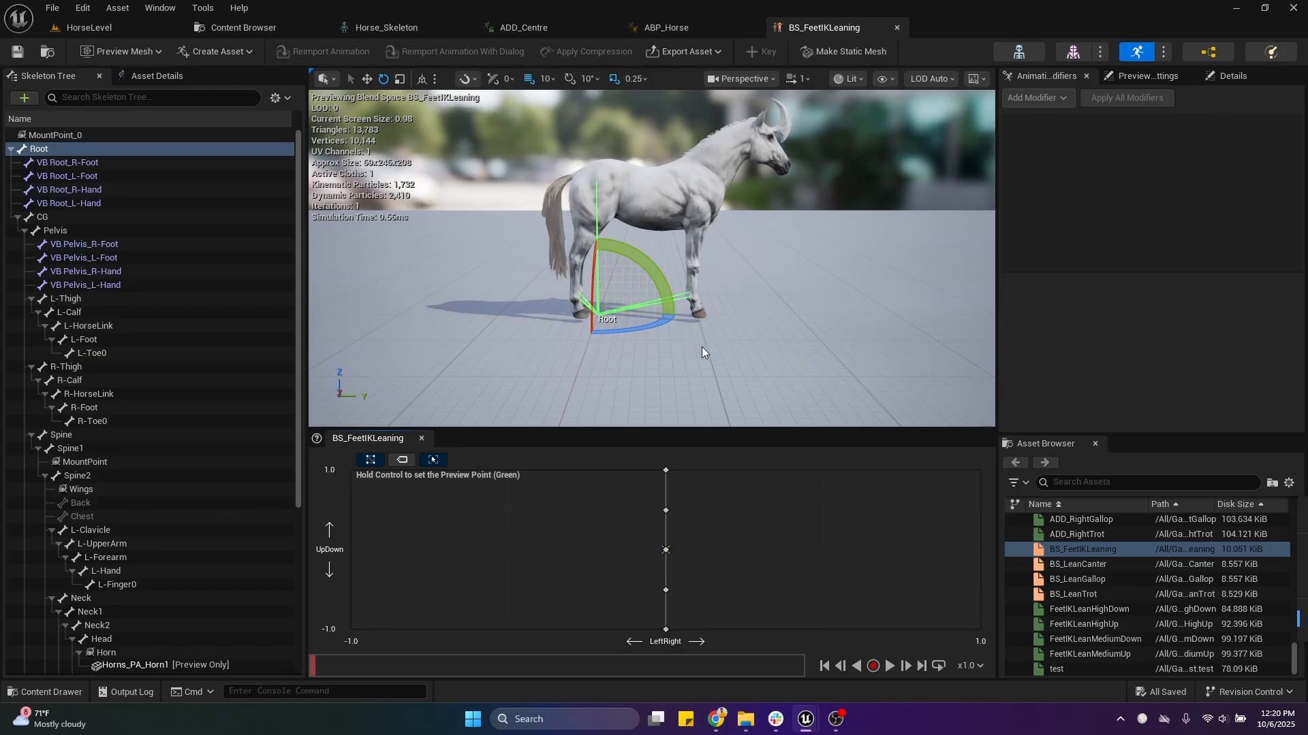
Select the Pelvis bone, preview the blend space up to UpDown 1.0, and select Root to compare the lean against it.
left_click(101, 231)
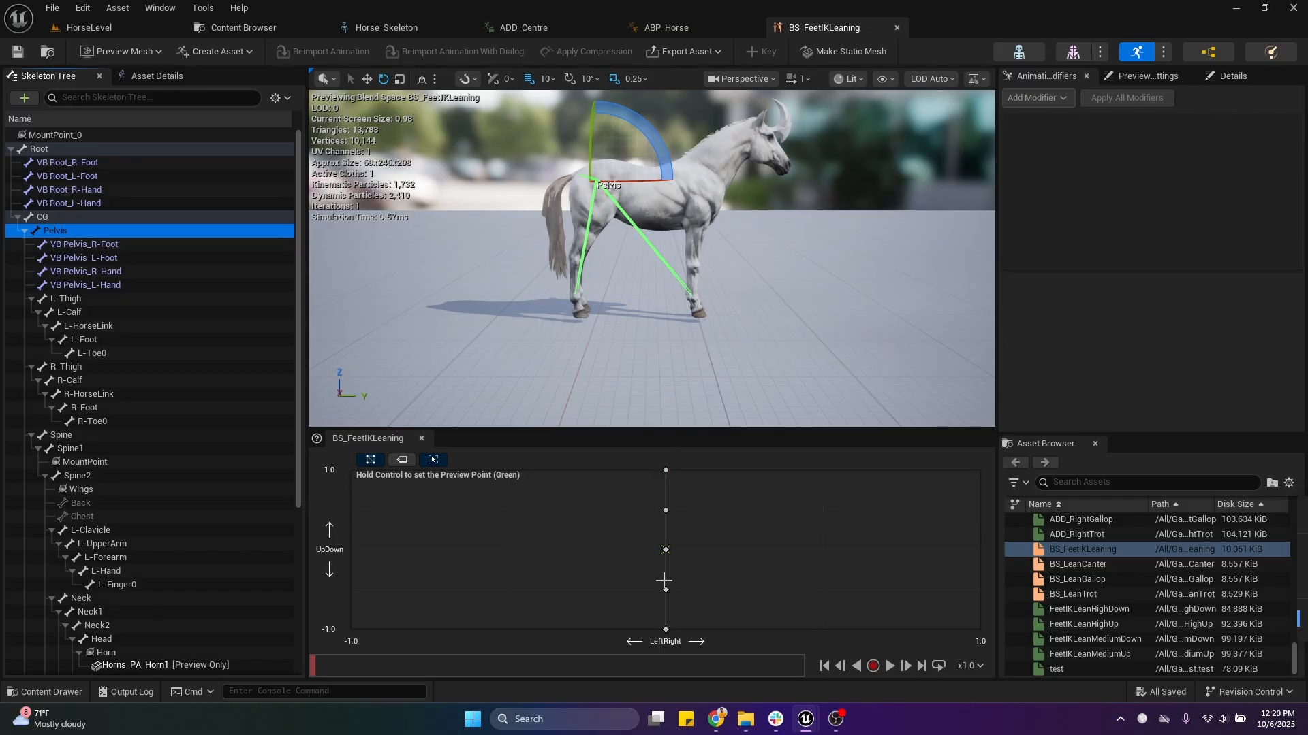
key("ctrl")
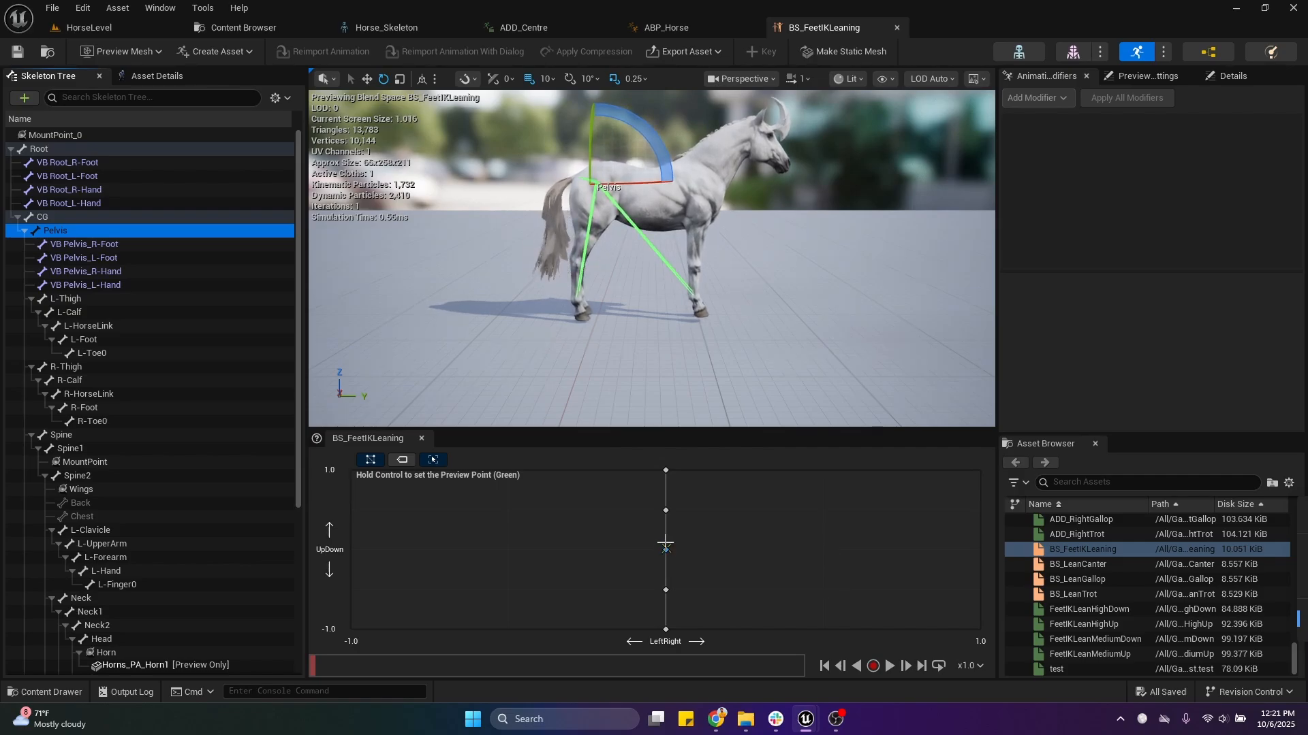
key("ctrl")
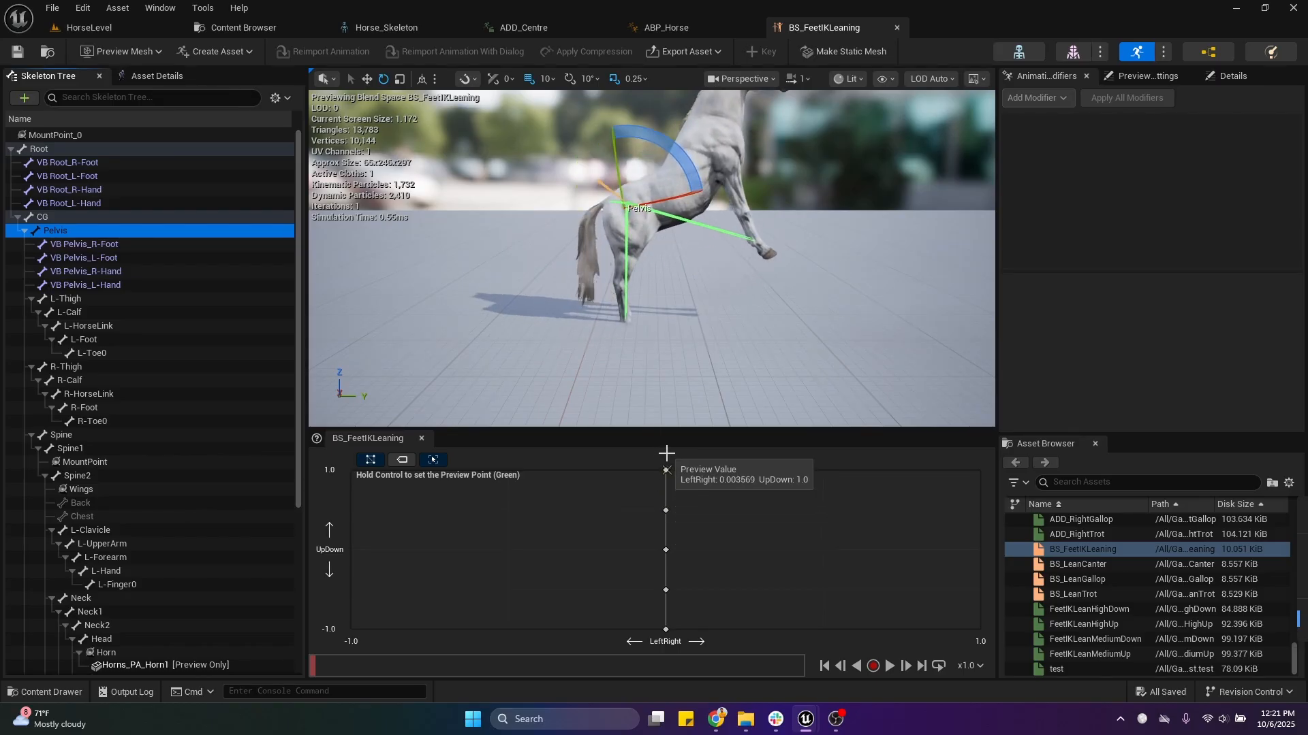
key("s")
right_click_drag(709, 320, 749, 323)
key("w")
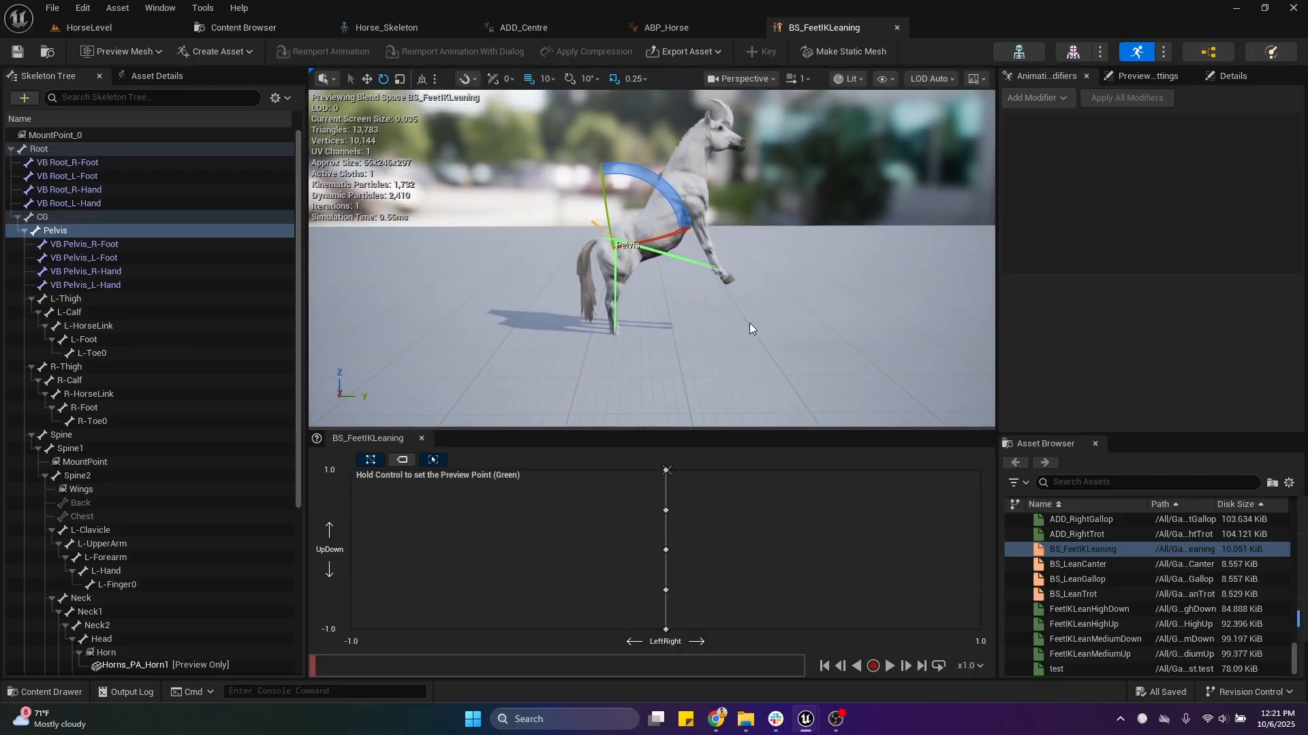
left_click(51, 148)
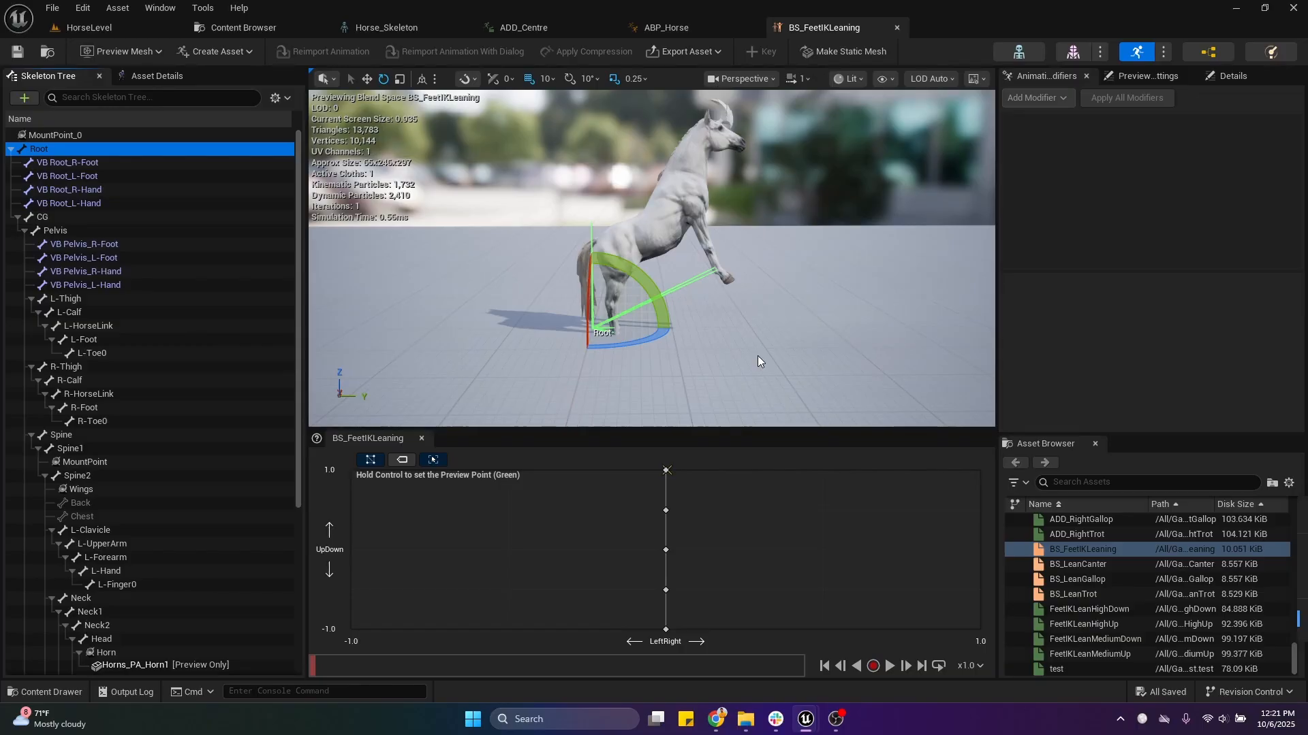
Examine the ADD_Centre pose, then play HorseLevel briefly to observe the horse on the level platform and stop.
left_click(548, 29)
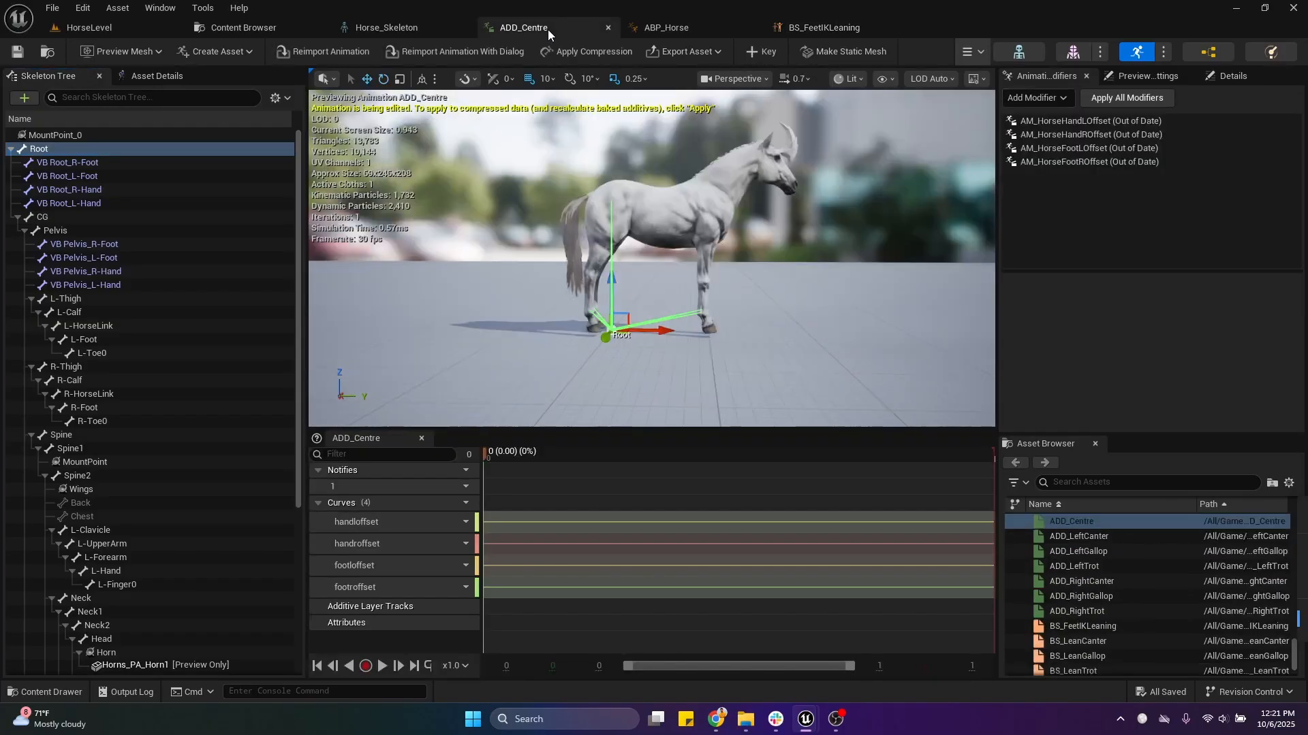
mouse_move(790, 356)
right_mouse_down()
mouse_move(780, 343)
mouse_move(807, 348)
mouse_move(790, 355)
right_mouse_up()
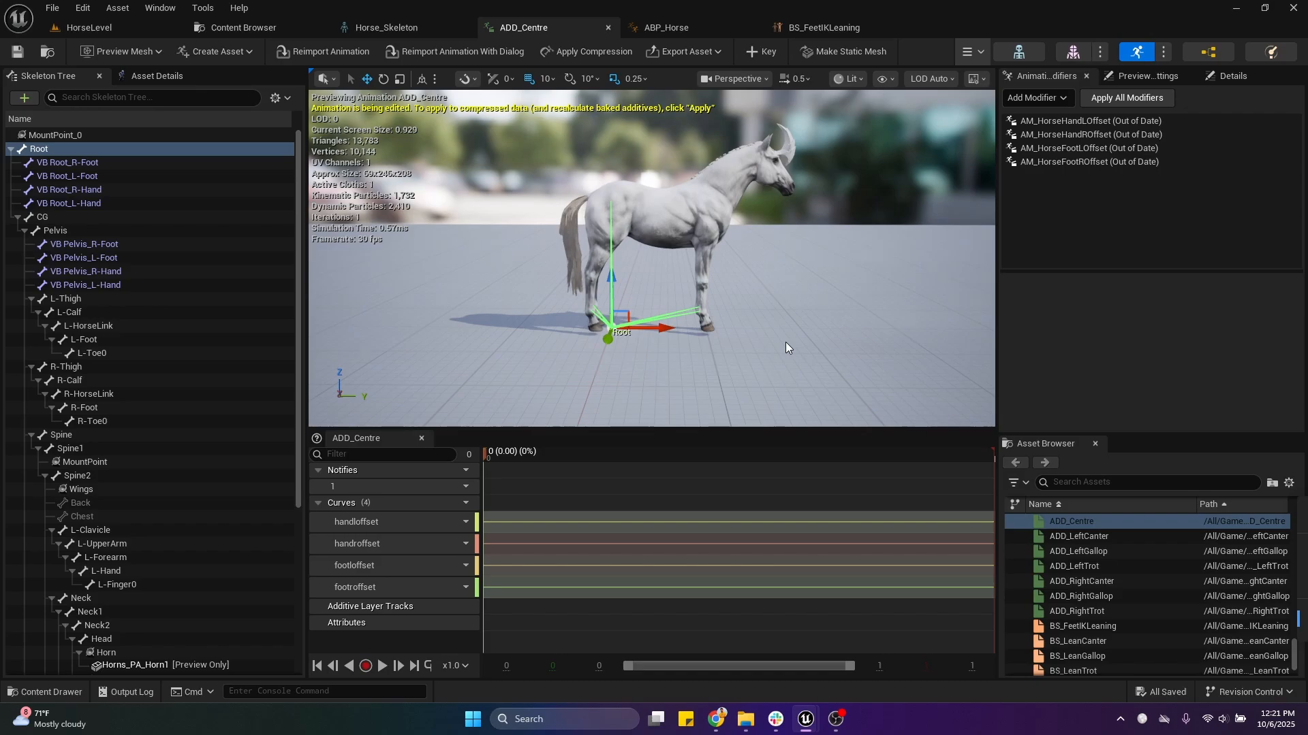
left_click(91, 30)
key("alt+p")
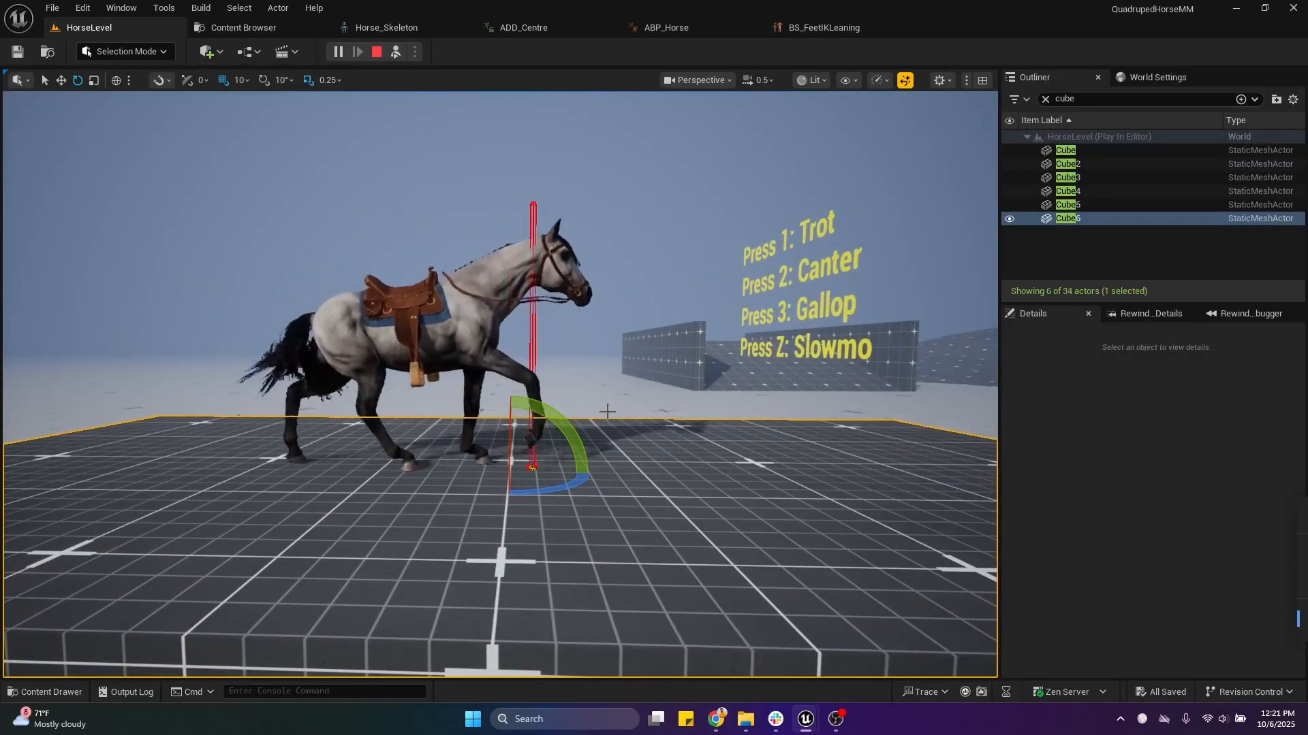
key("Escape")
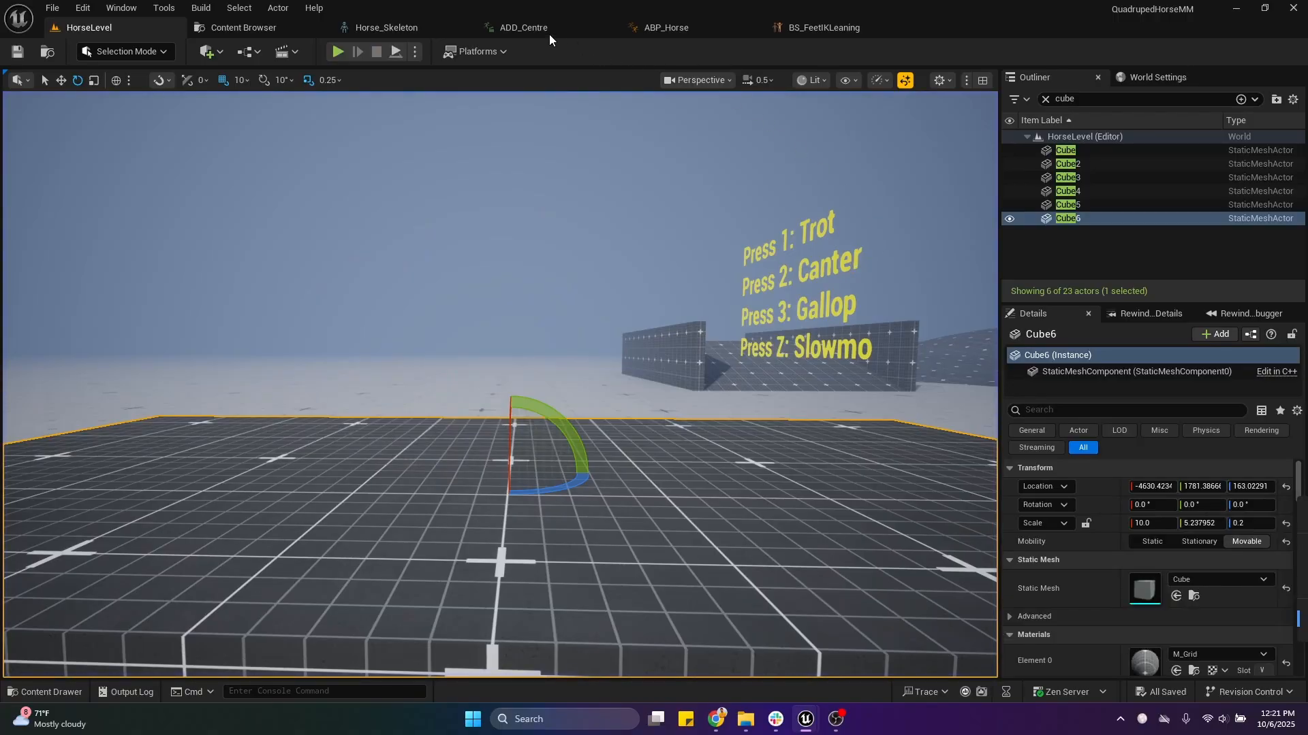
Inspect the handloffset curve in ADD_Centre and the settings of its AM_HorseHandLOffset modifier.
left_click(539, 29)
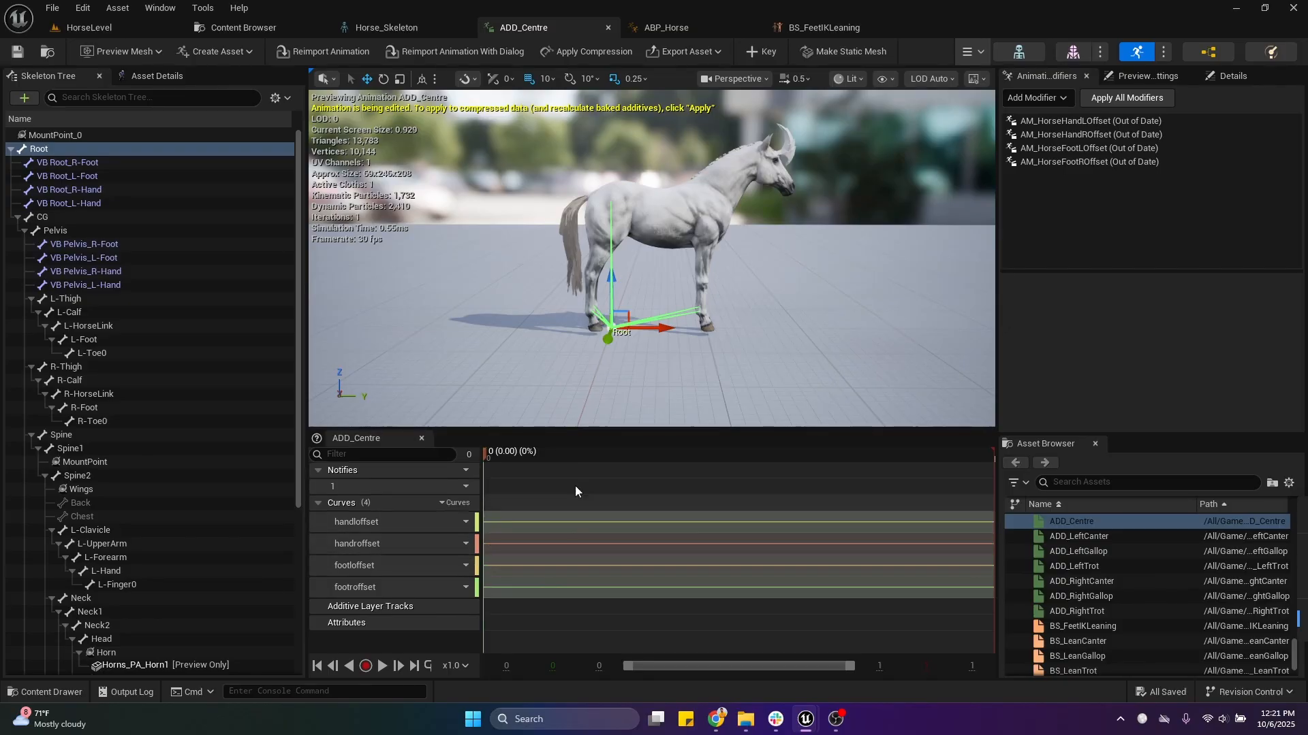
left_click(512, 531)
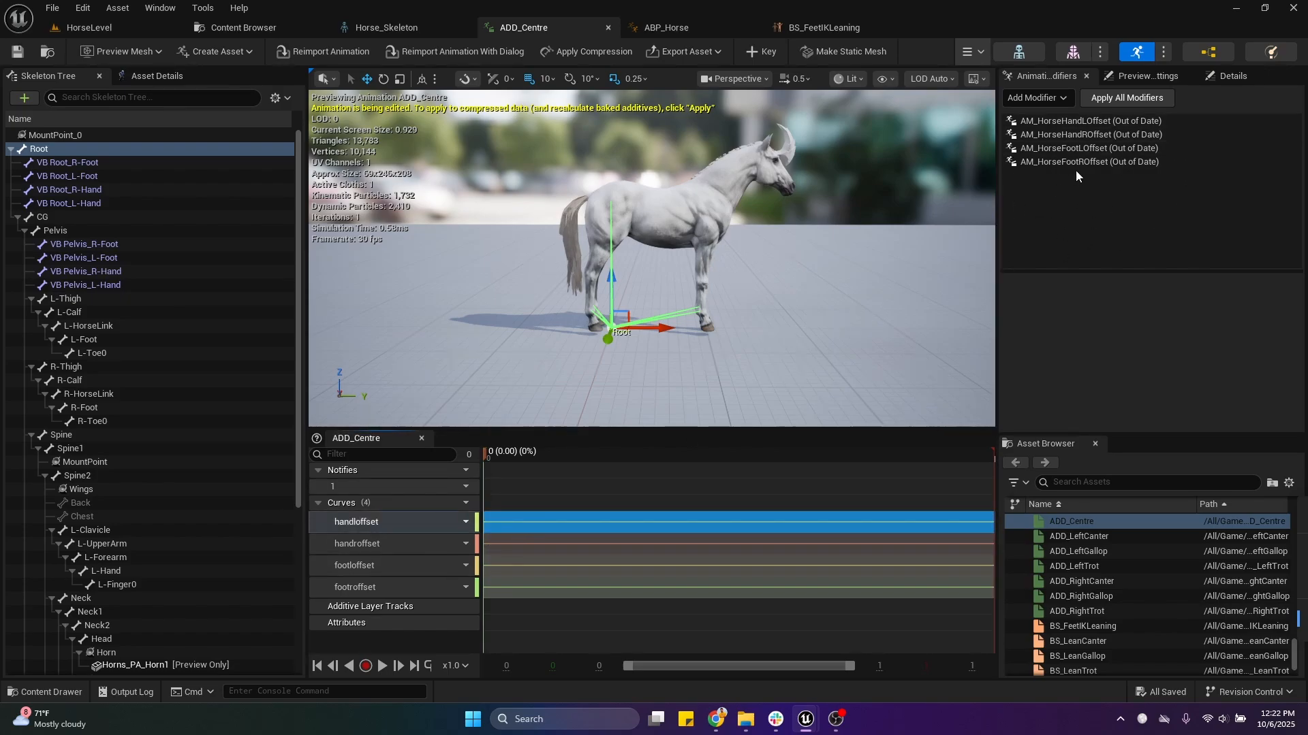
left_click(1090, 120)
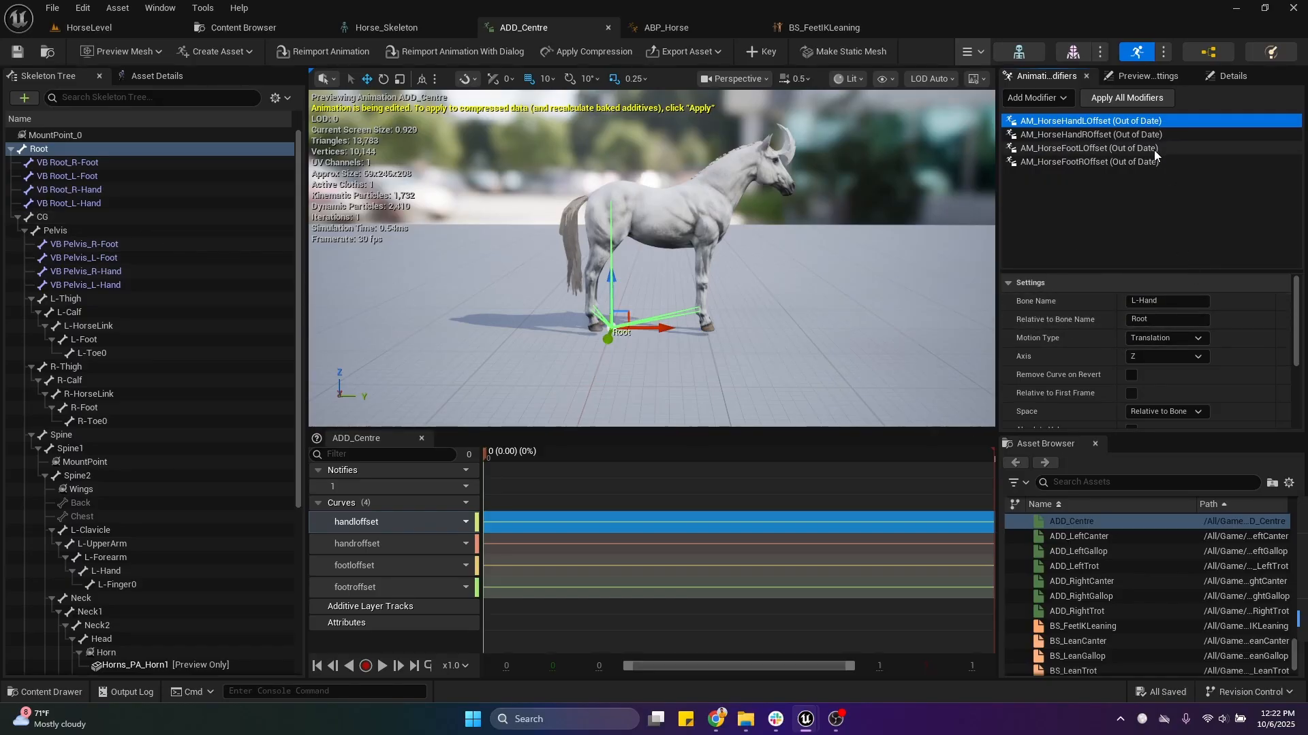
scroll(1176, 326, "down", 3)
Add a MotionExtractorModifier to ADD_Centre and compare its settings with those of AM_HorseHandLOffset.
left_click(1058, 100)
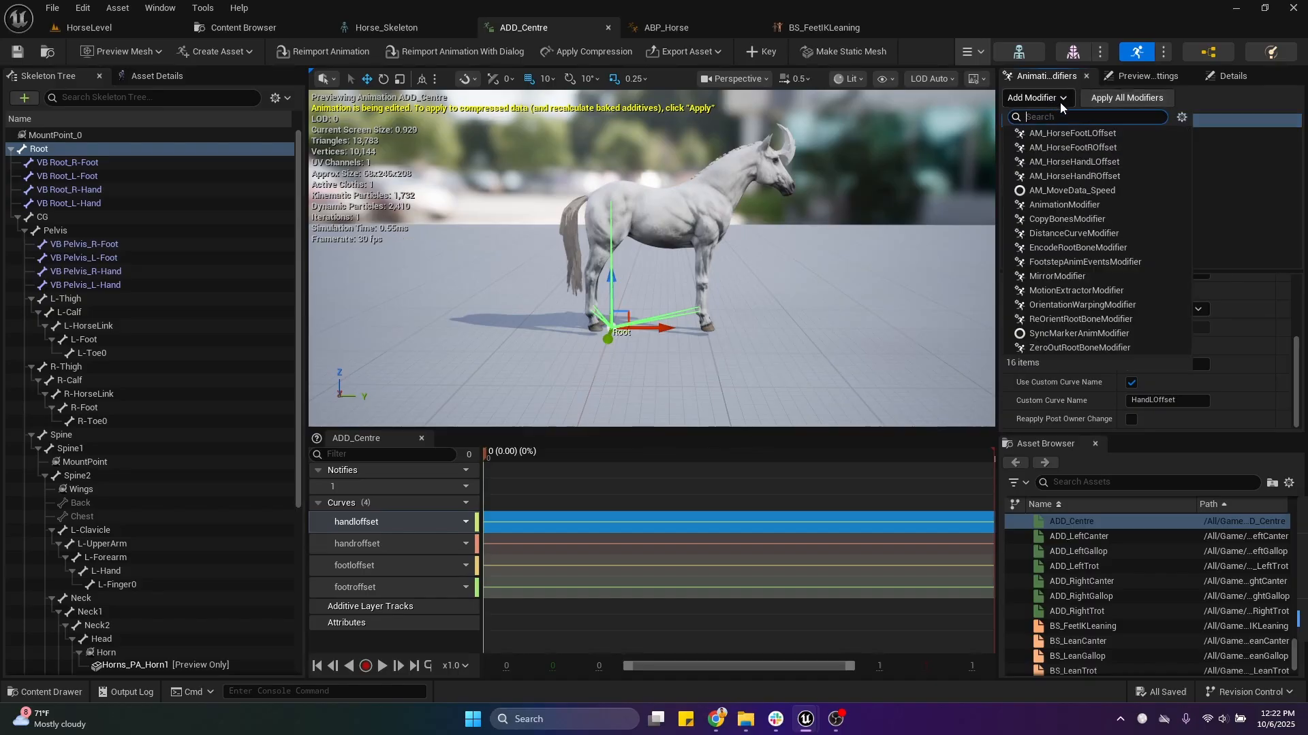
left_click(1080, 291)
left_click(1093, 175)
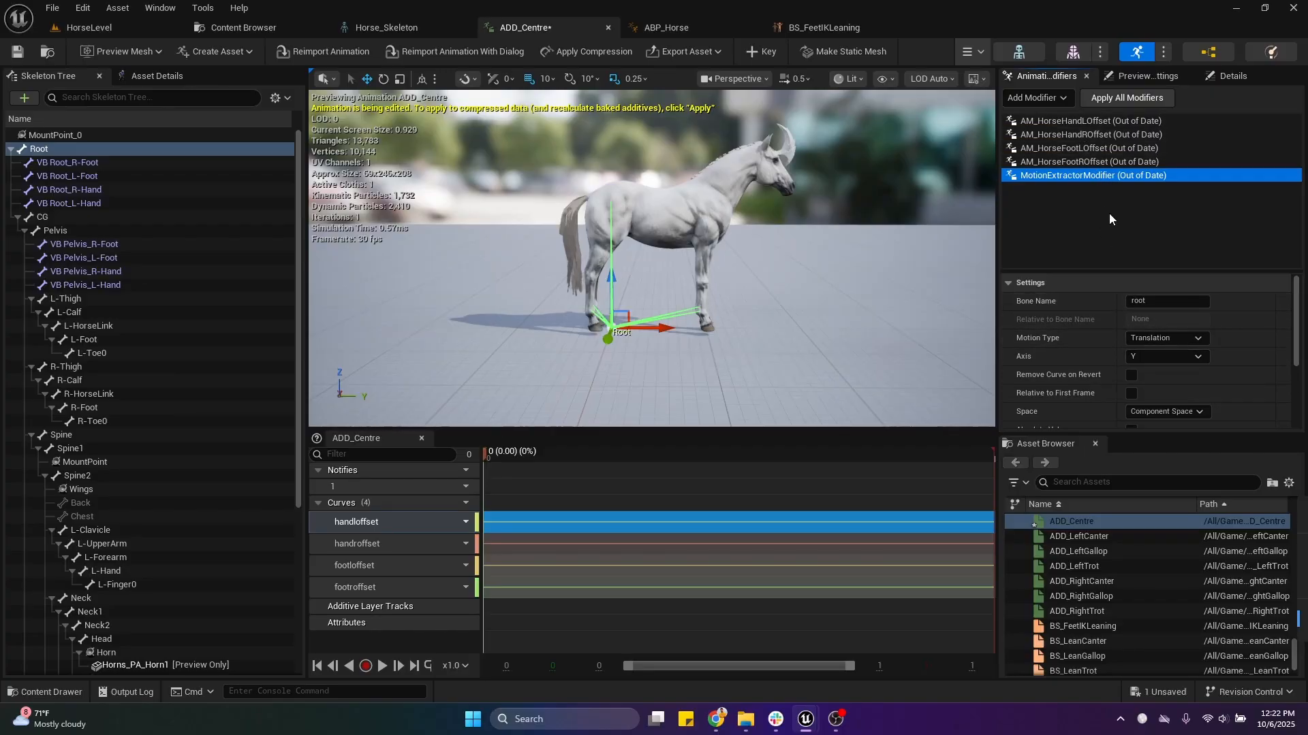
left_click(1159, 341)
left_click(1160, 341)
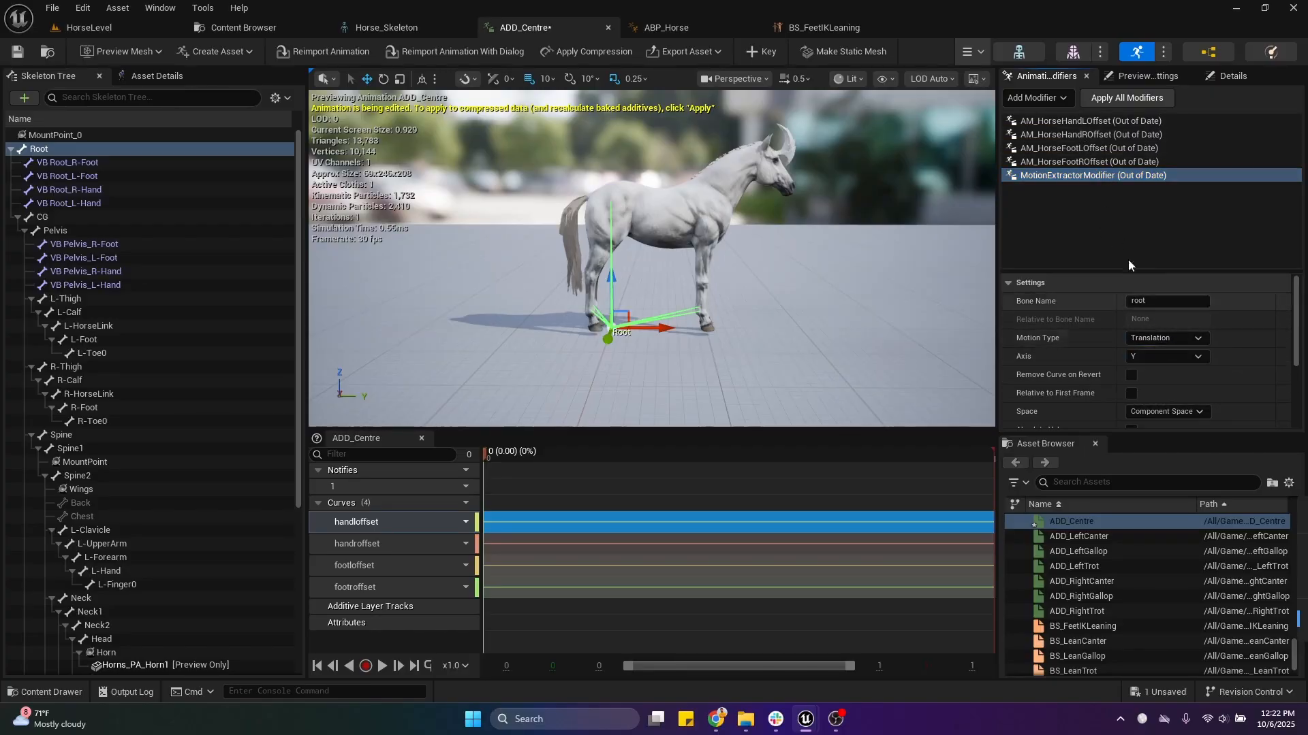
left_click(1068, 123)
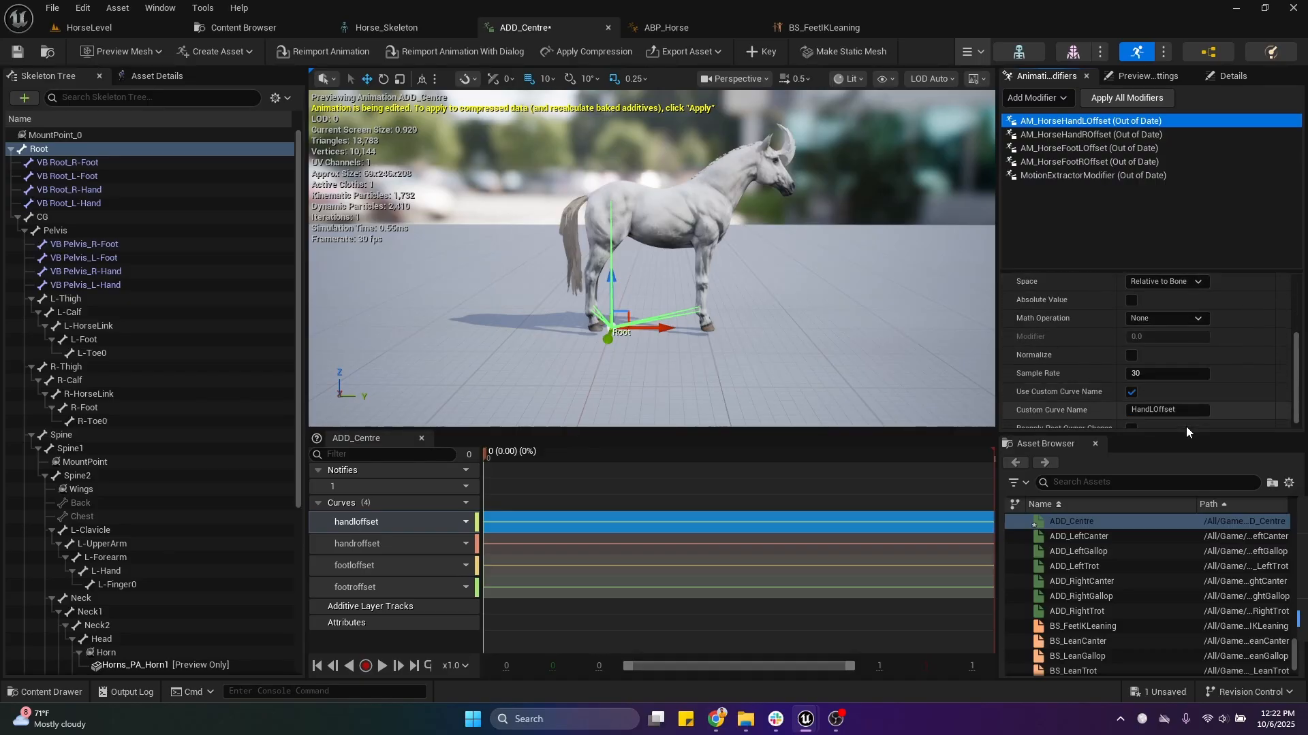
scroll(1178, 353, "down", 3)
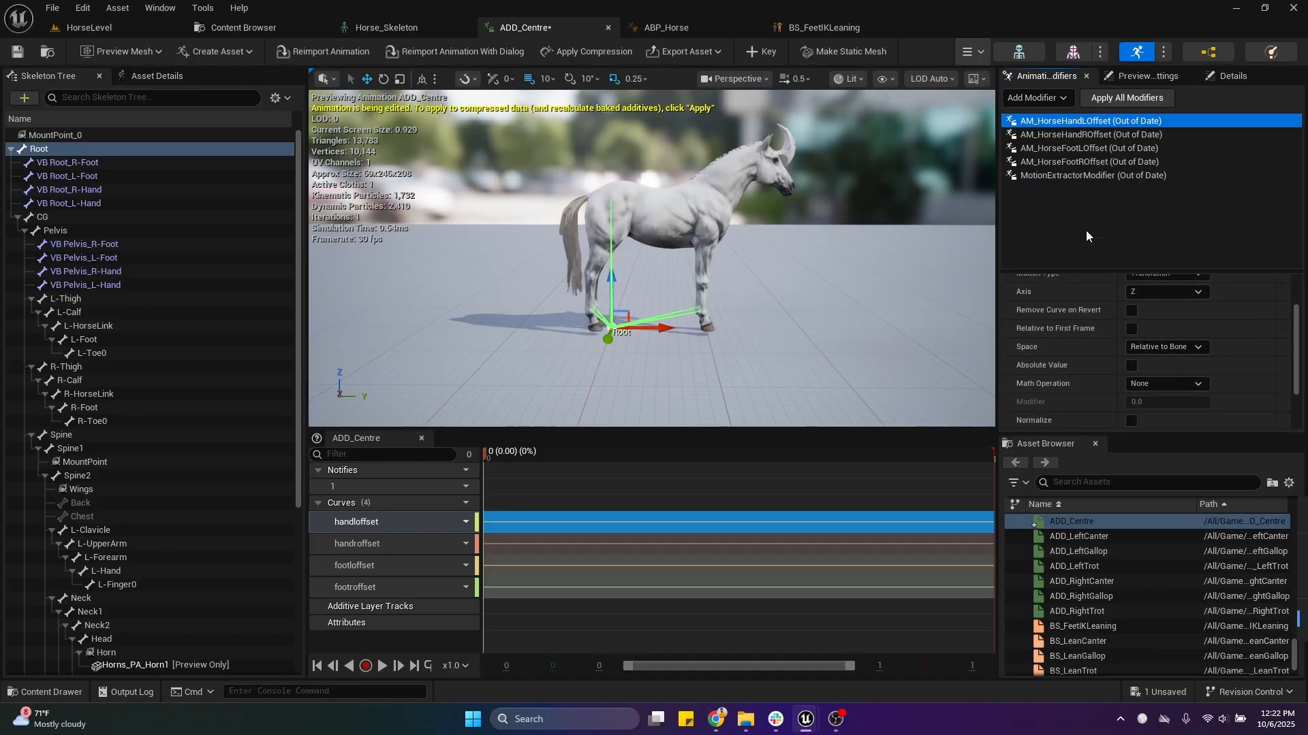
Delete the handloffset curve and the MotionExtractorModifier from ADD_Centre, reverting the modifier before removal, and save the animation.
left_click(1108, 175)
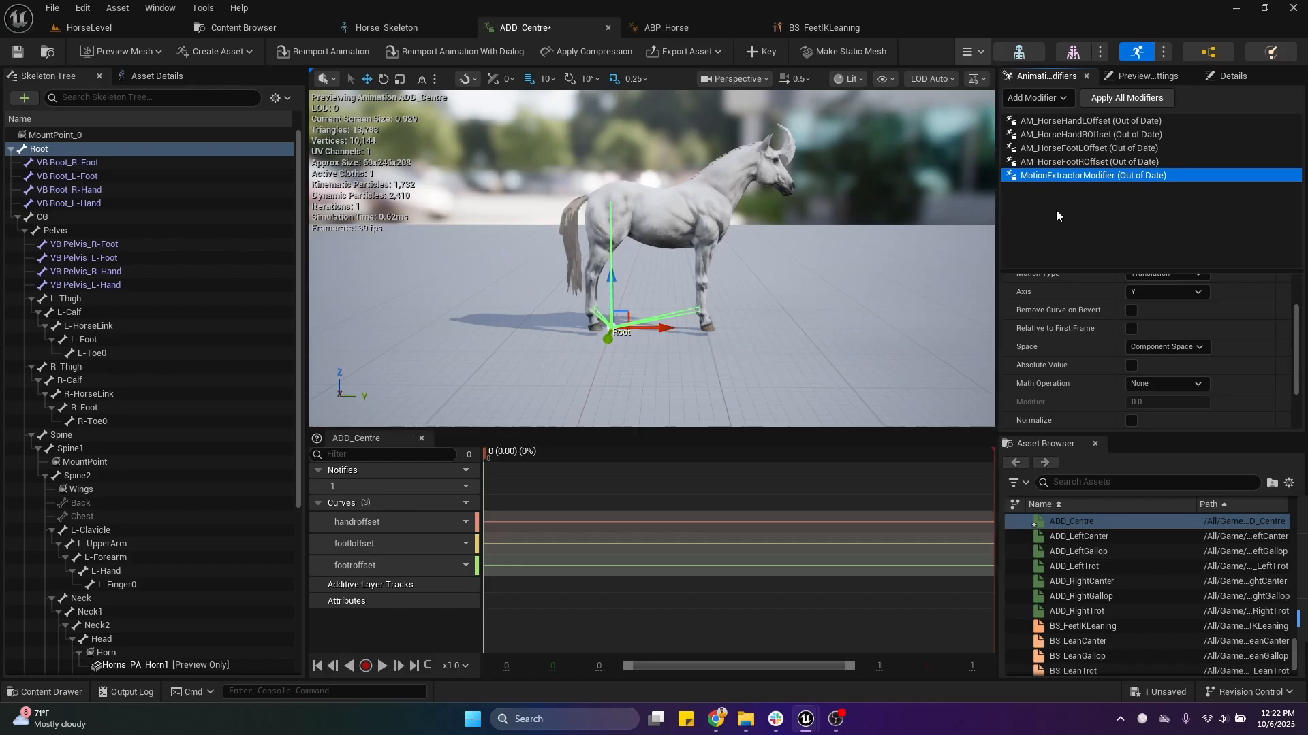
right_click(1093, 177)
left_click(1158, 233)
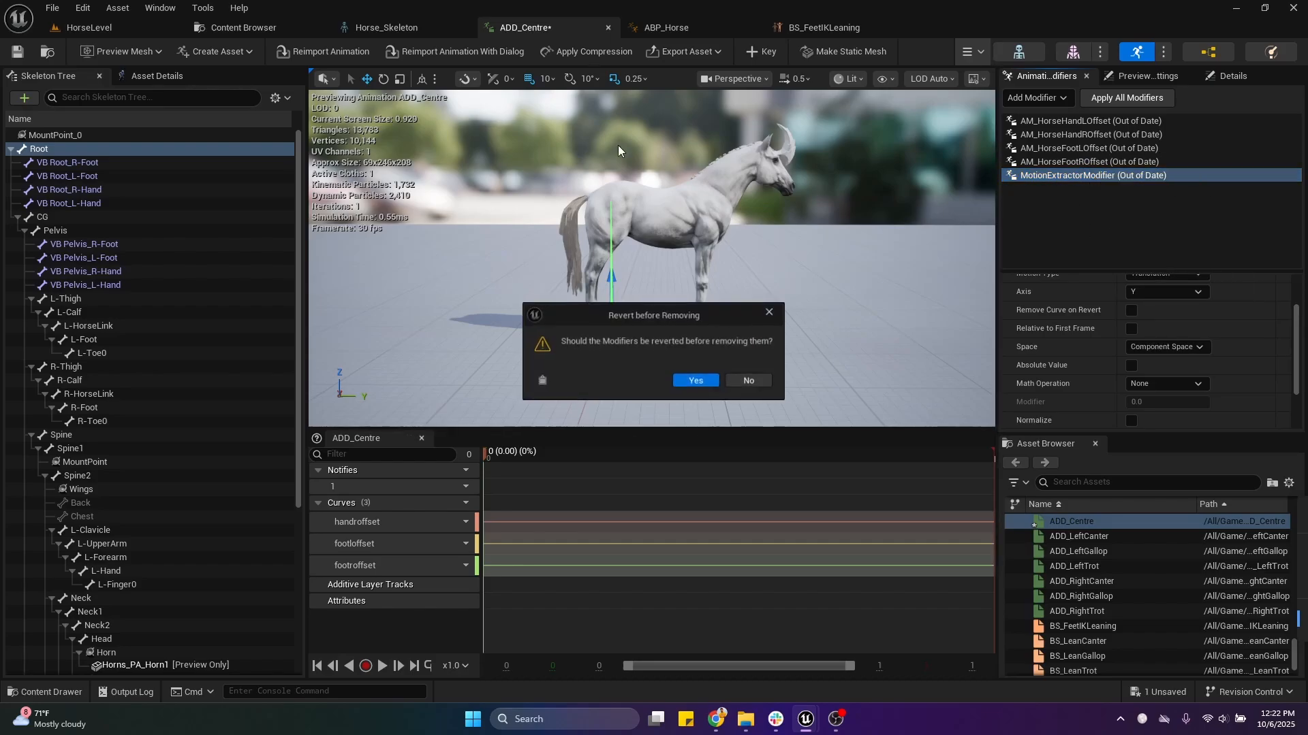
left_click(690, 378)
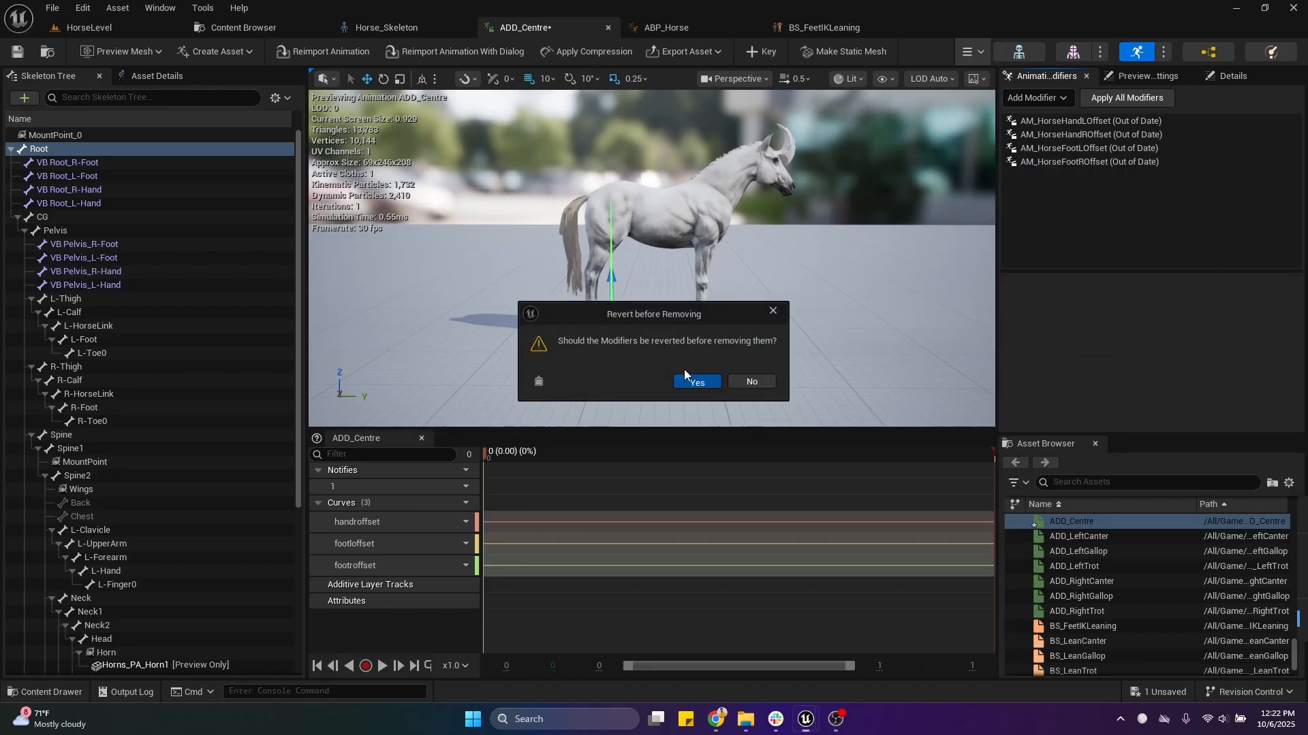
left_click(15, 57)
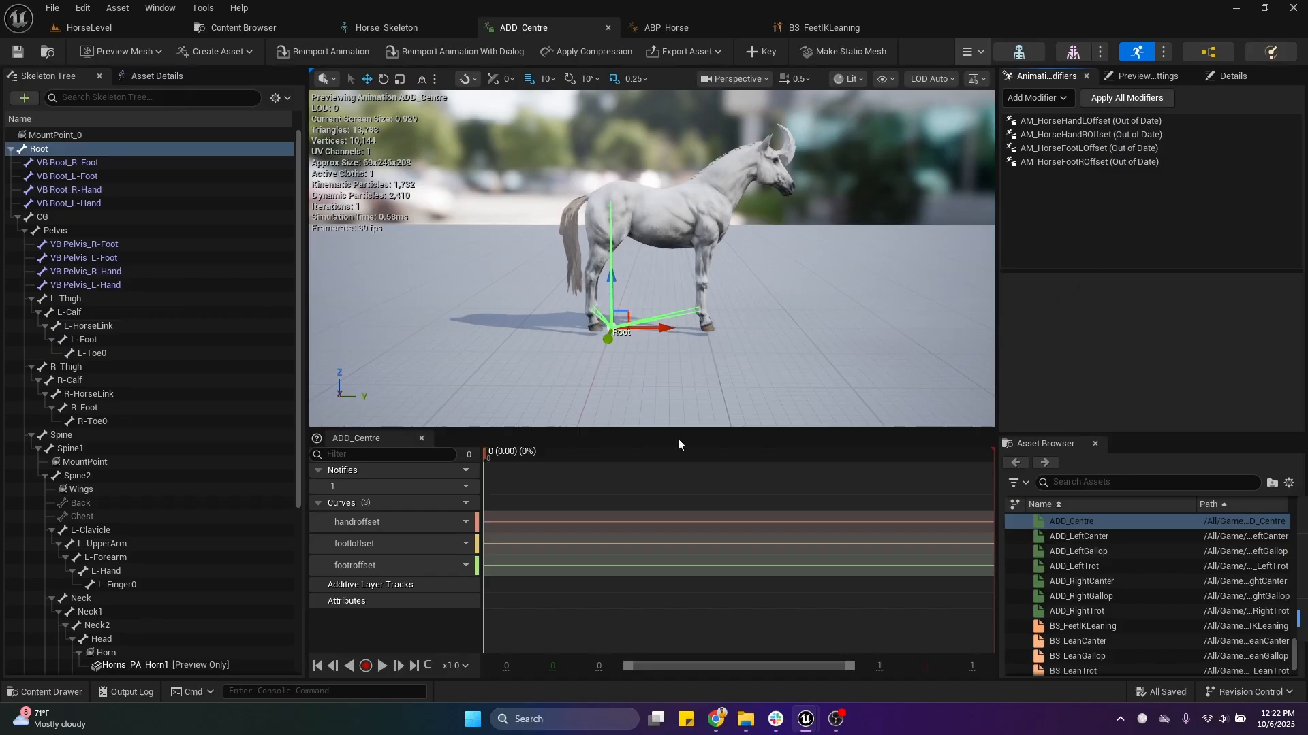
Delete the handroffset, footloffset and footroffset curves from ADD_Centre and save the animation.
left_click(539, 523)
key("Delete")
left_click(544, 528)
key("Delete")
left_click(545, 531)
key("Delete")
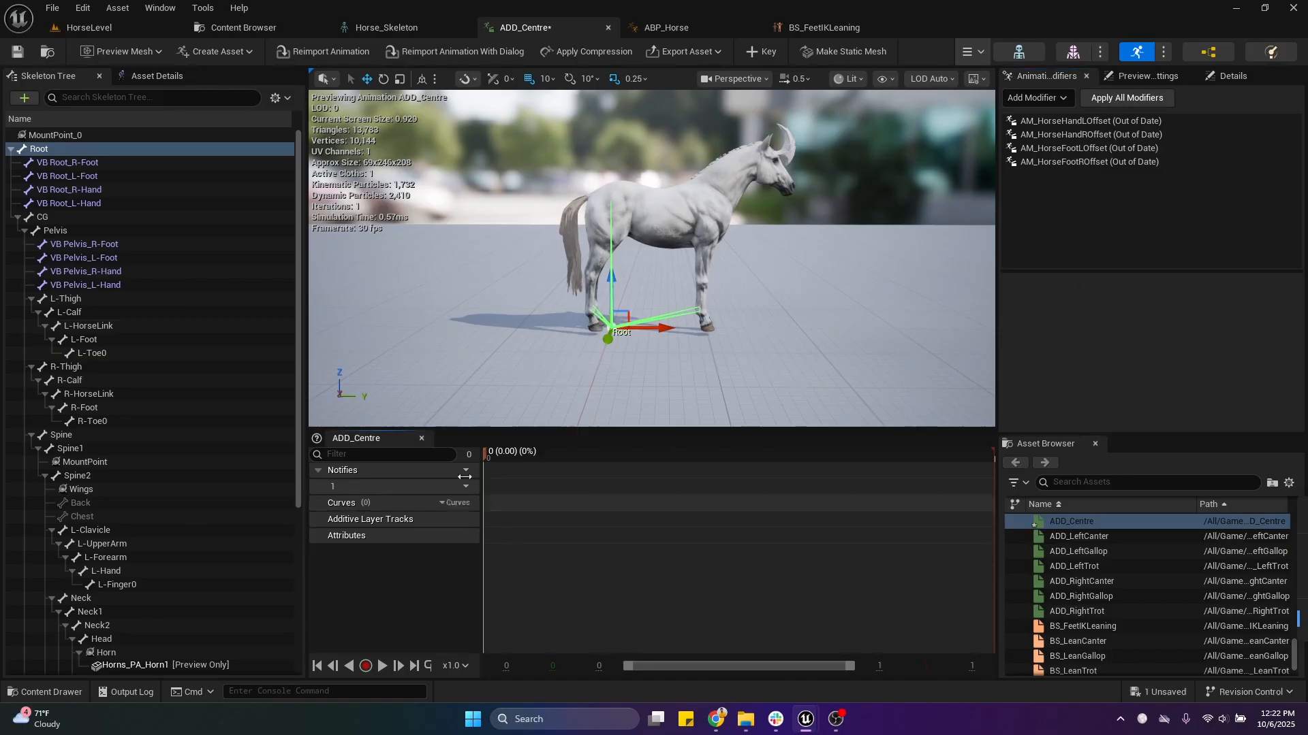
key("ctrl+s")
left_click(755, 273)
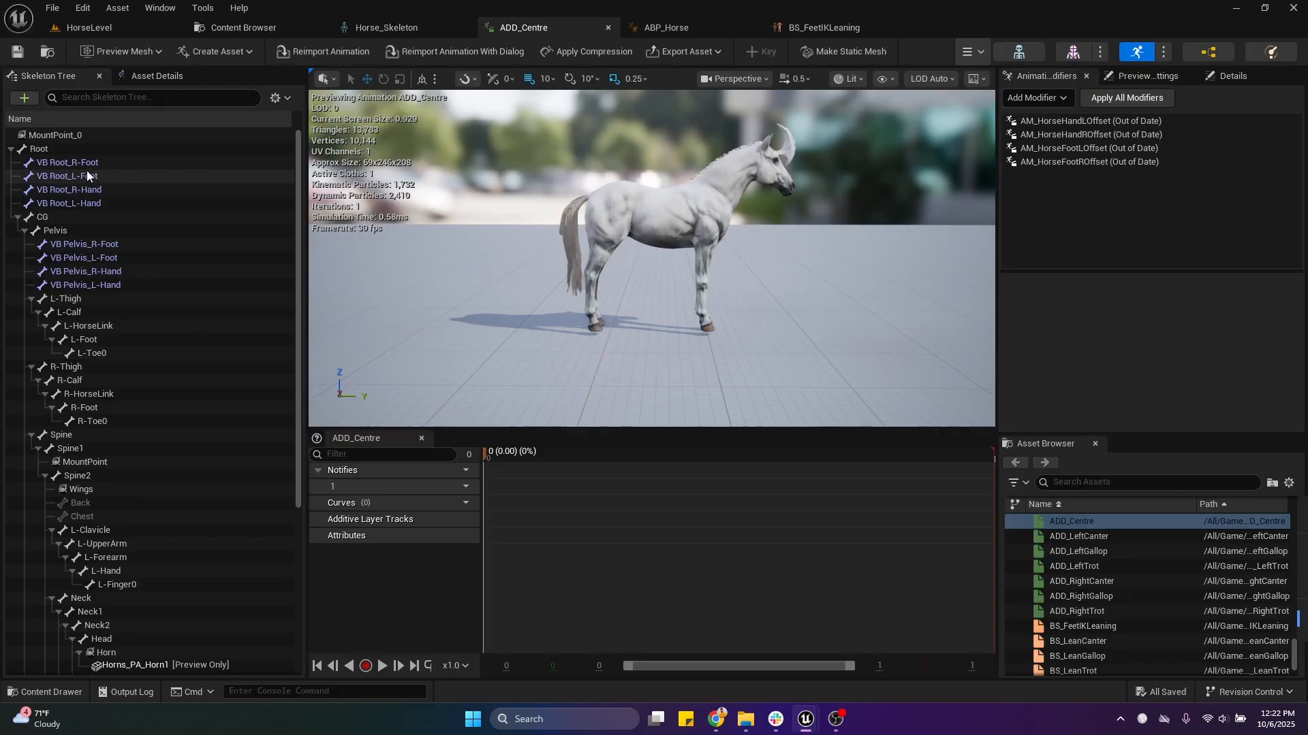
Examine the L-Hand and R-Hand bones in the horse skeleton alongside the AM_HorseHandLOffset modifier settings.
left_click(1114, 121)
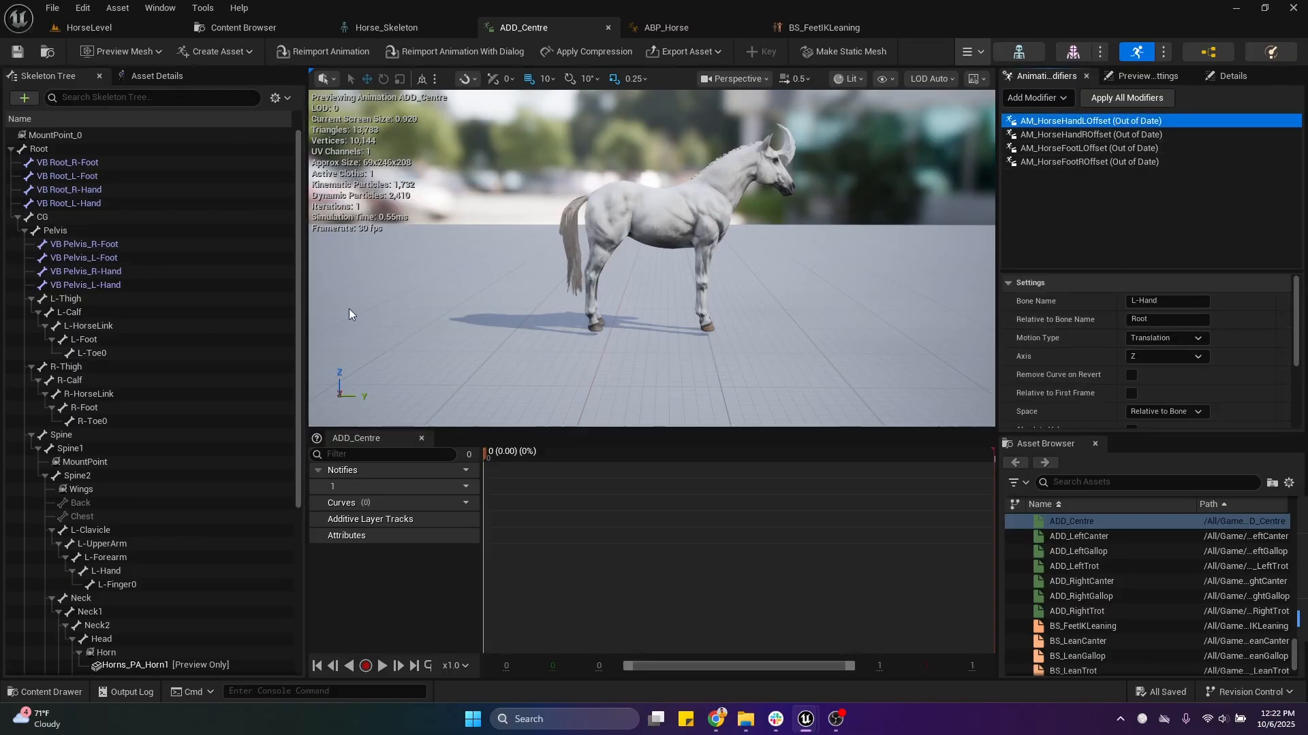
scroll(178, 298, "down", 5)
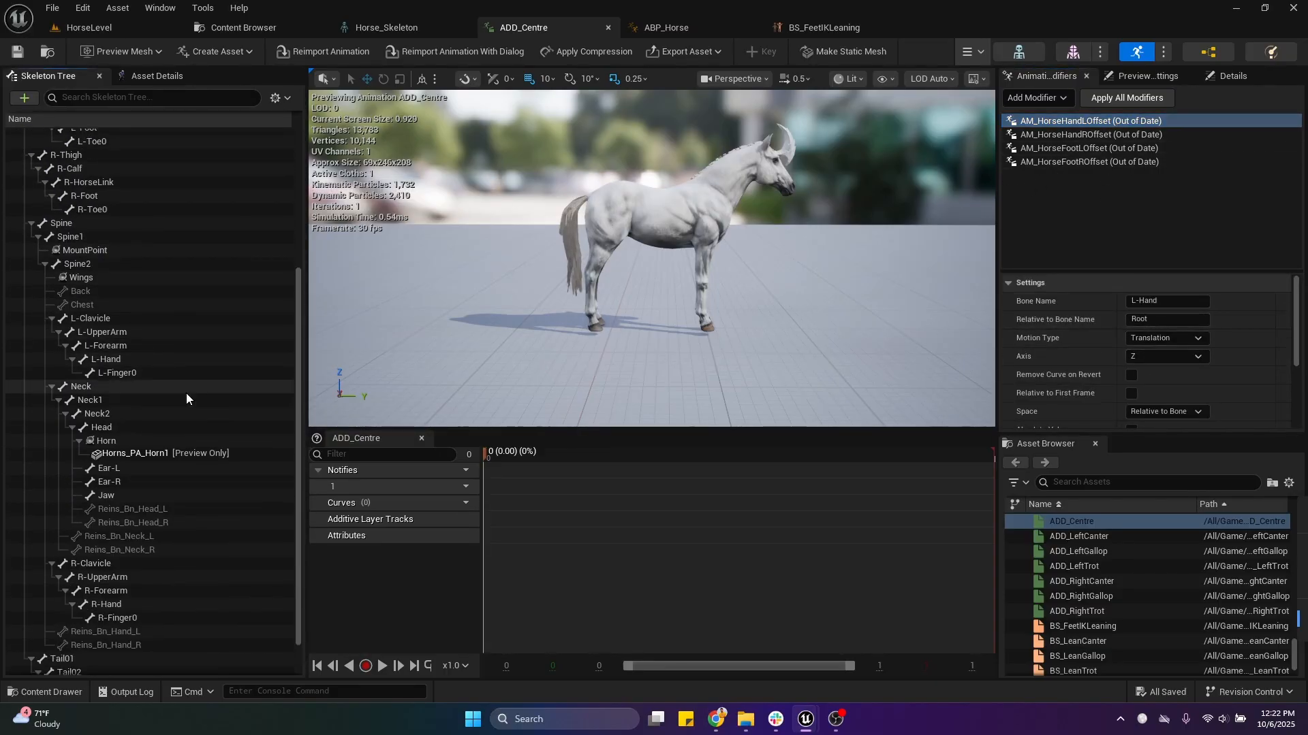
scroll(163, 443, "up", 5)
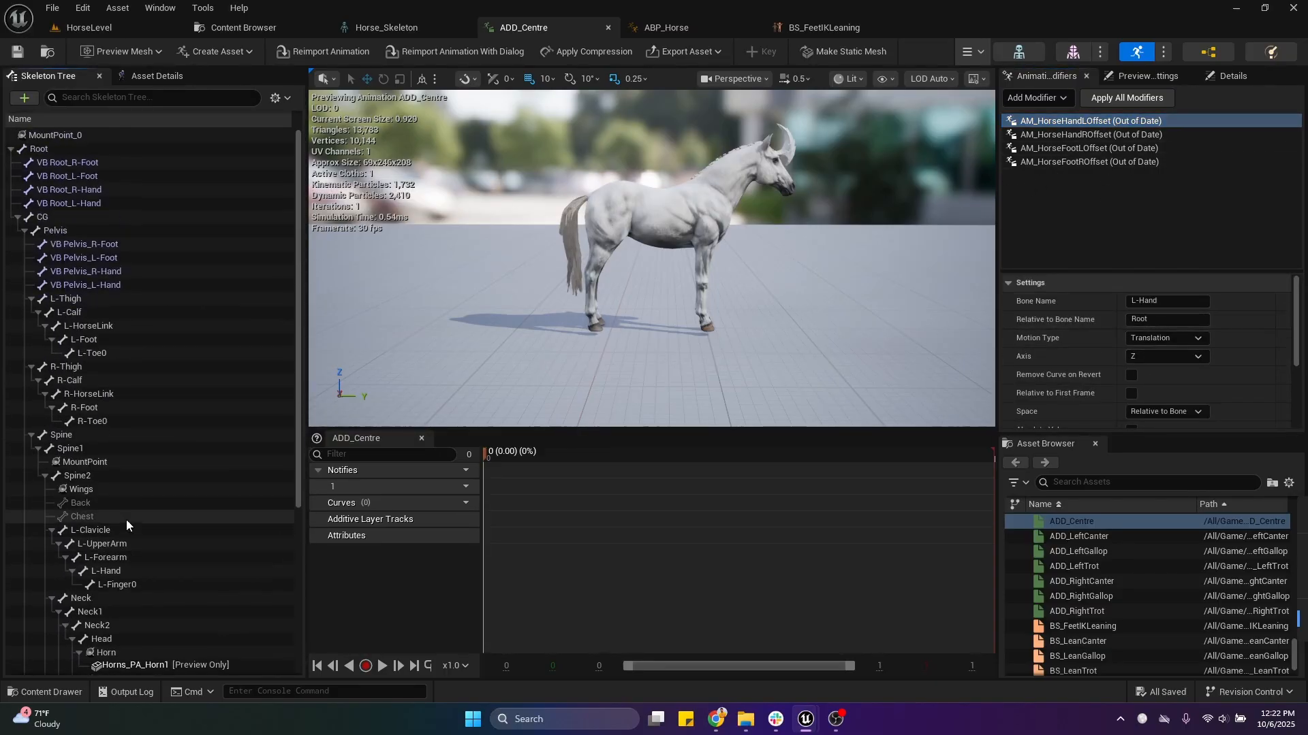
left_click(94, 411)
left_click(131, 570)
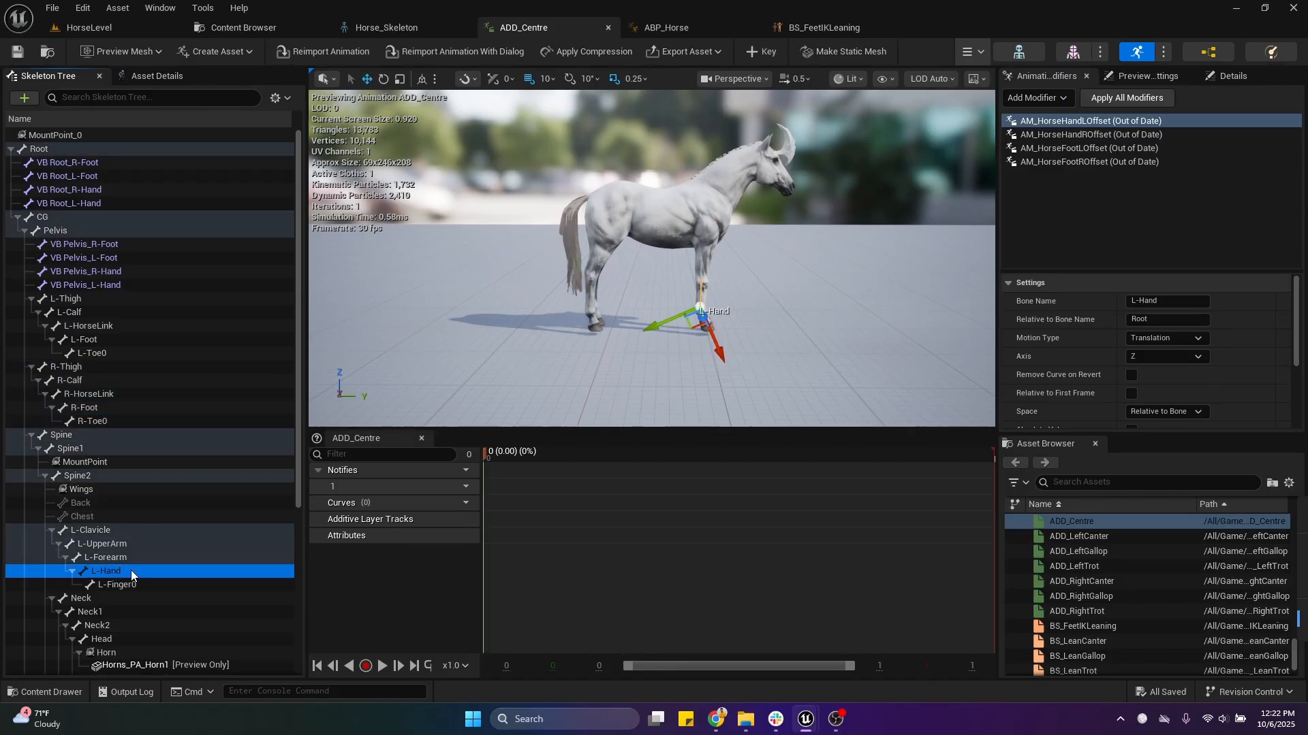
scroll(130, 570, "down", 2)
scroll(93, 357, "up", 2)
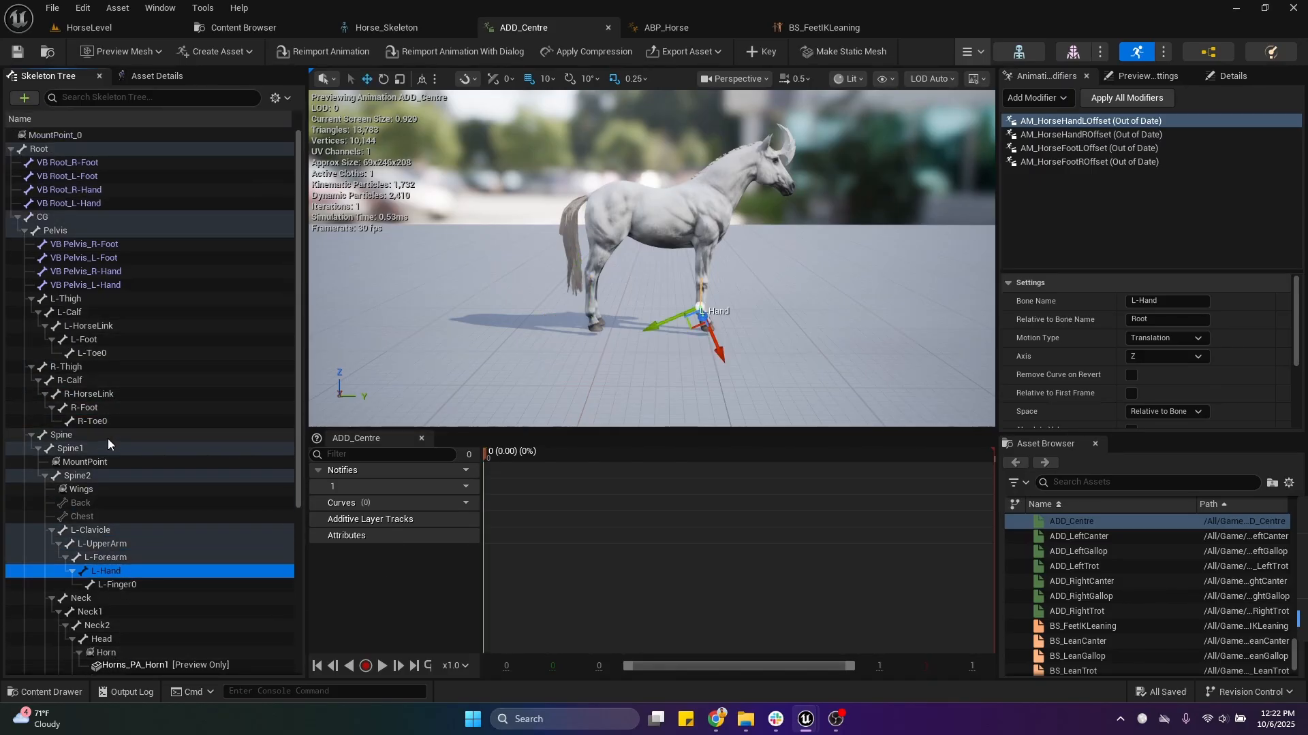
scroll(158, 580, "down", 3)
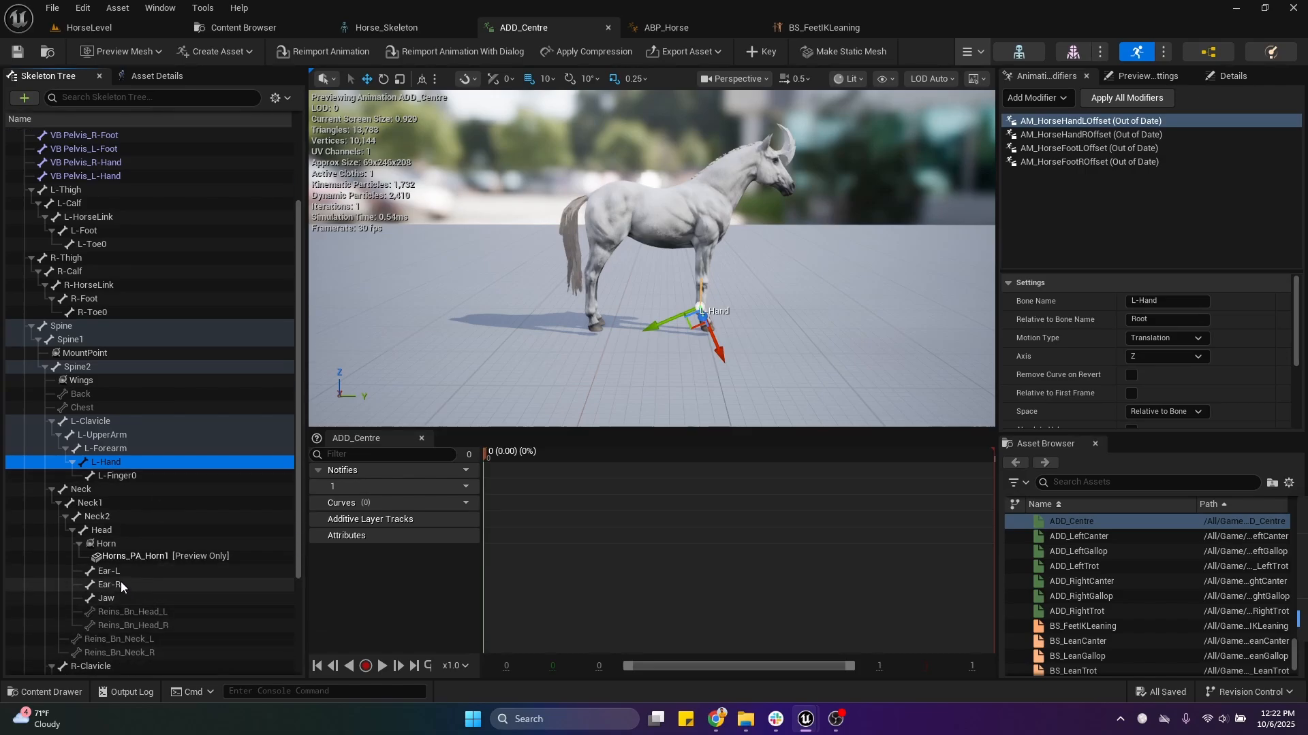
scroll(139, 566, "down", 3)
left_click(124, 595)
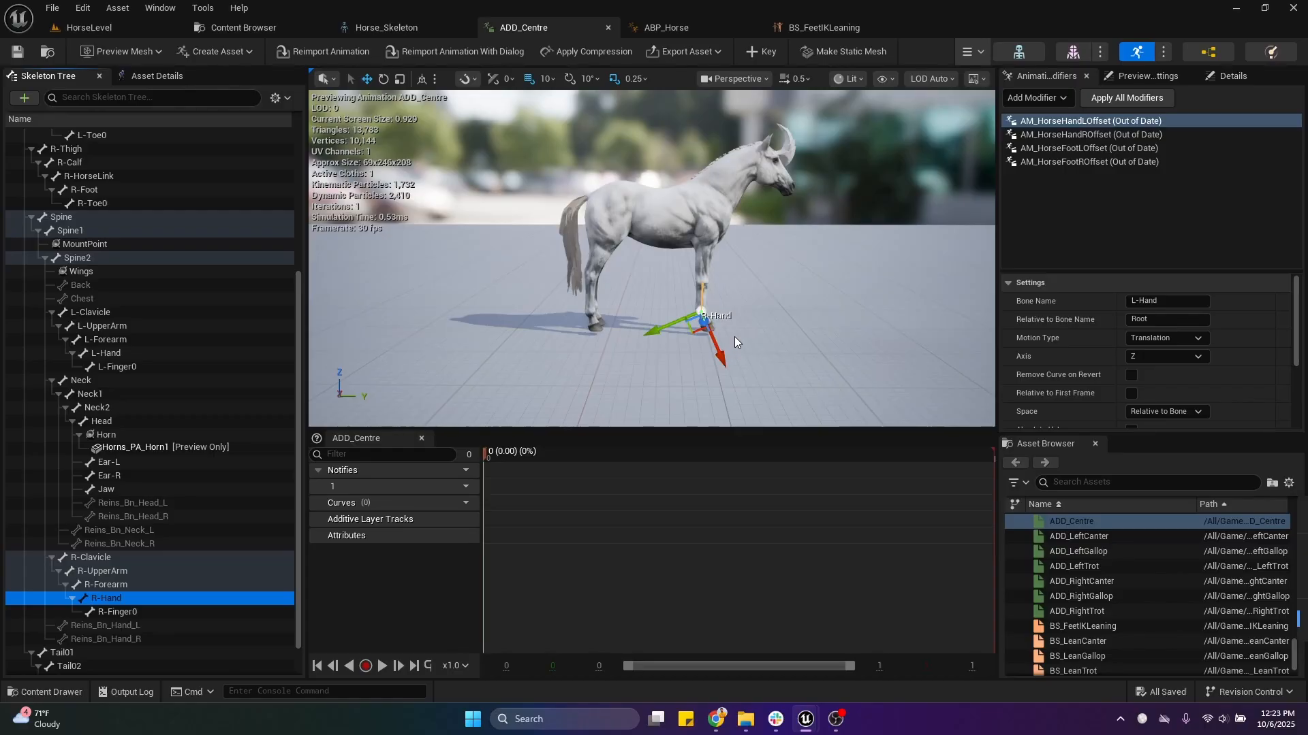
Review the bone, axis and custom curve name settings of AM_HorseHandROffset and apply that modifier to ADD_Centre.
left_click(1067, 202)
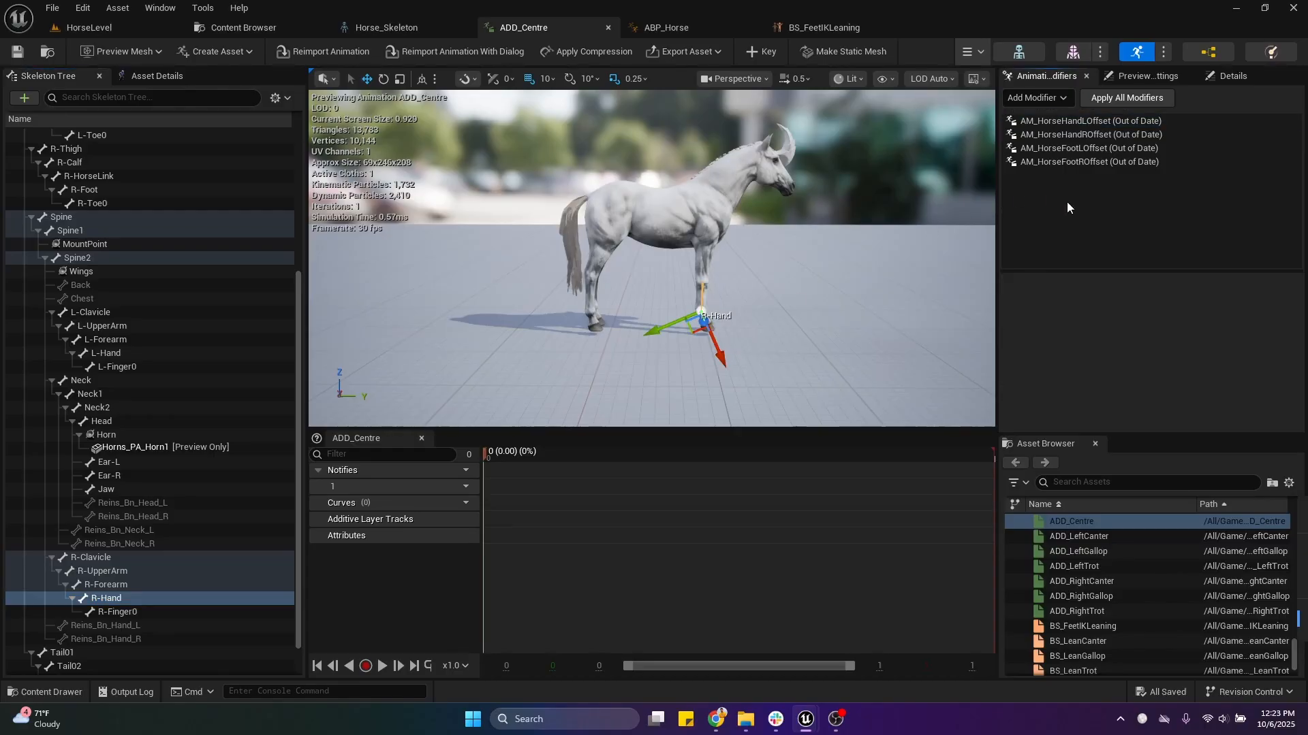
left_click(1097, 136)
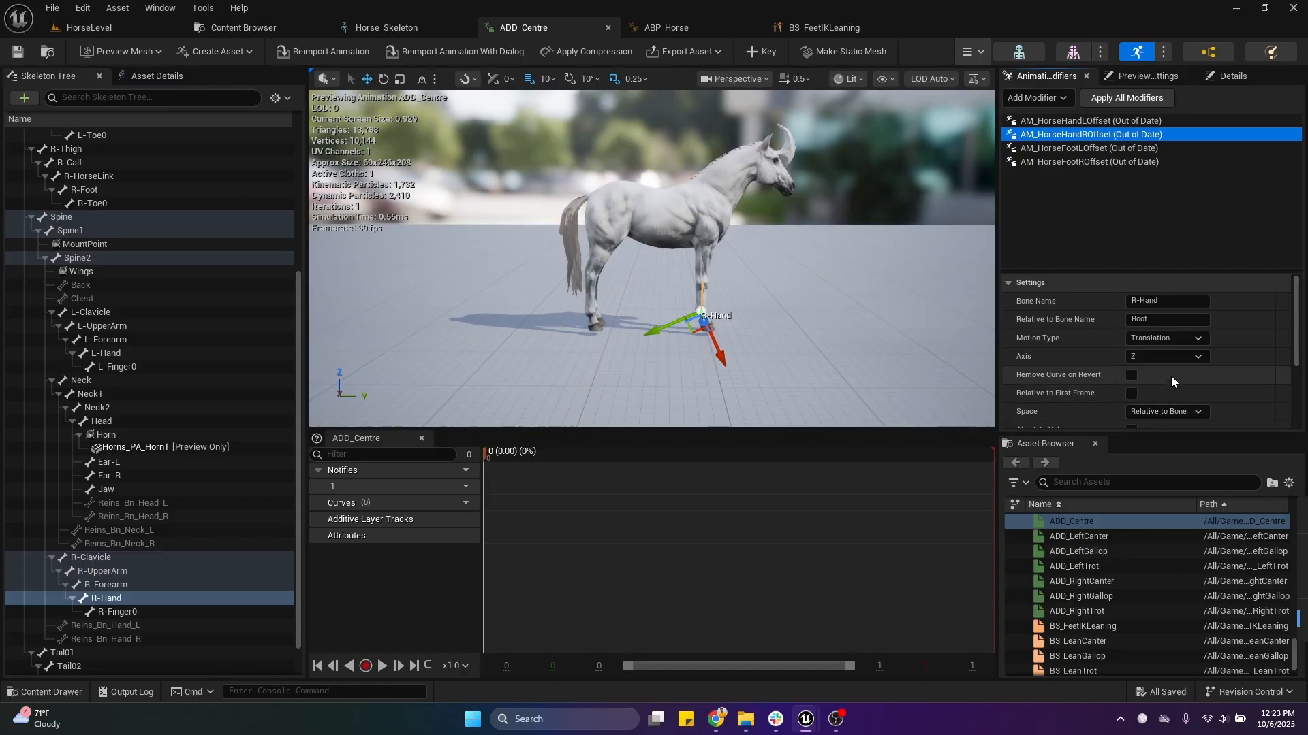
scroll(1150, 392, "down", 2)
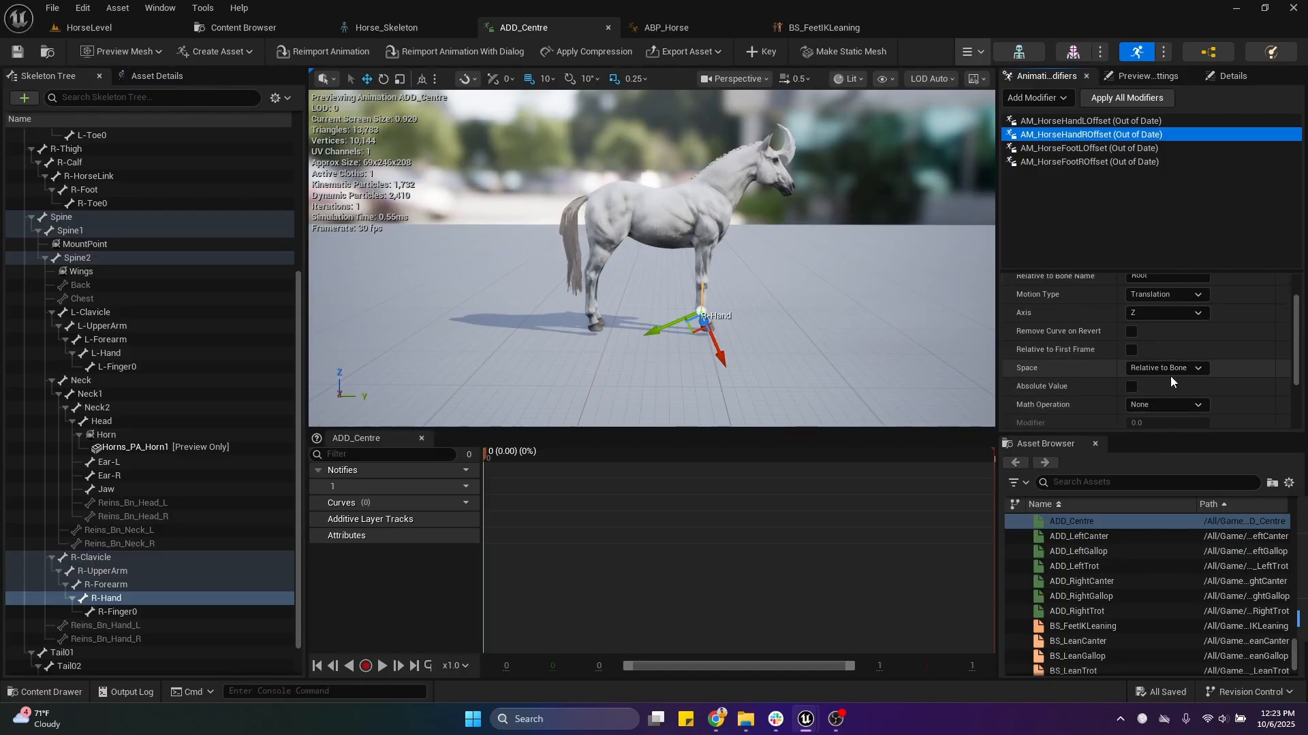
scroll(1103, 341, "up", 2)
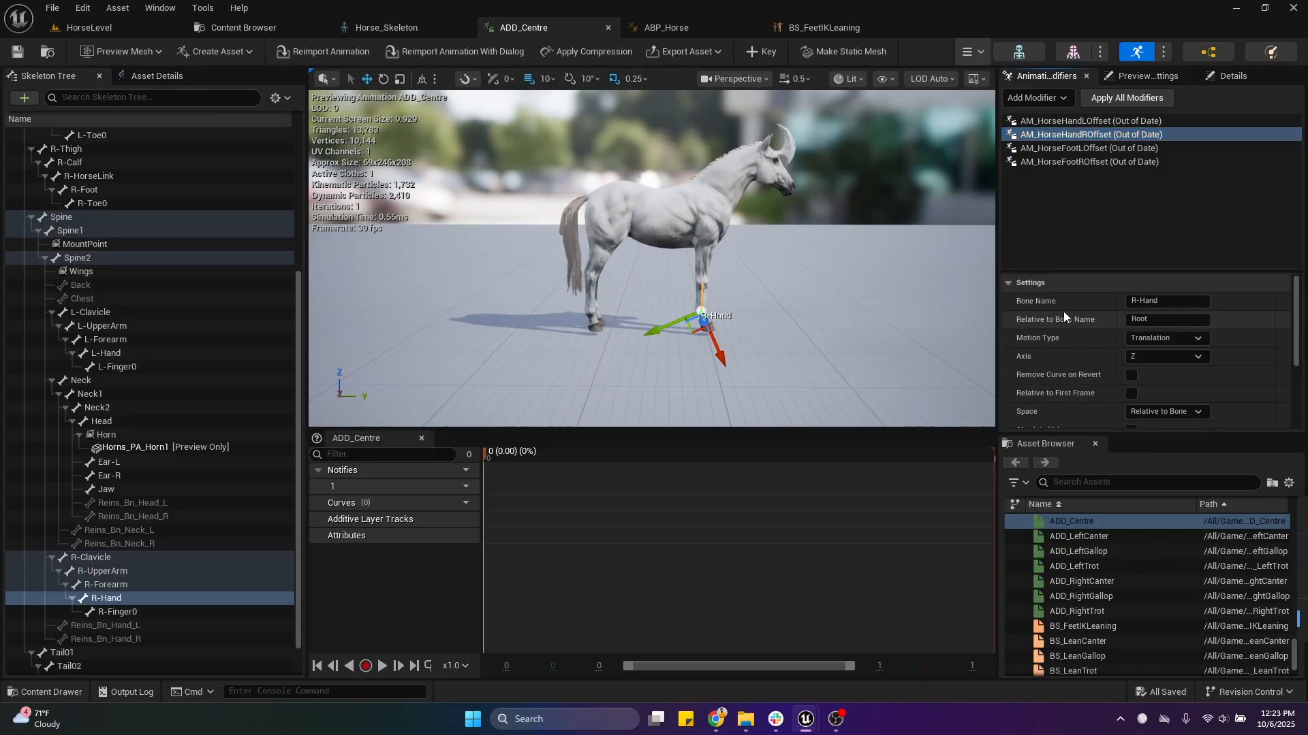
left_click_drag(1159, 301, 1093, 307)
left_click(1159, 320)
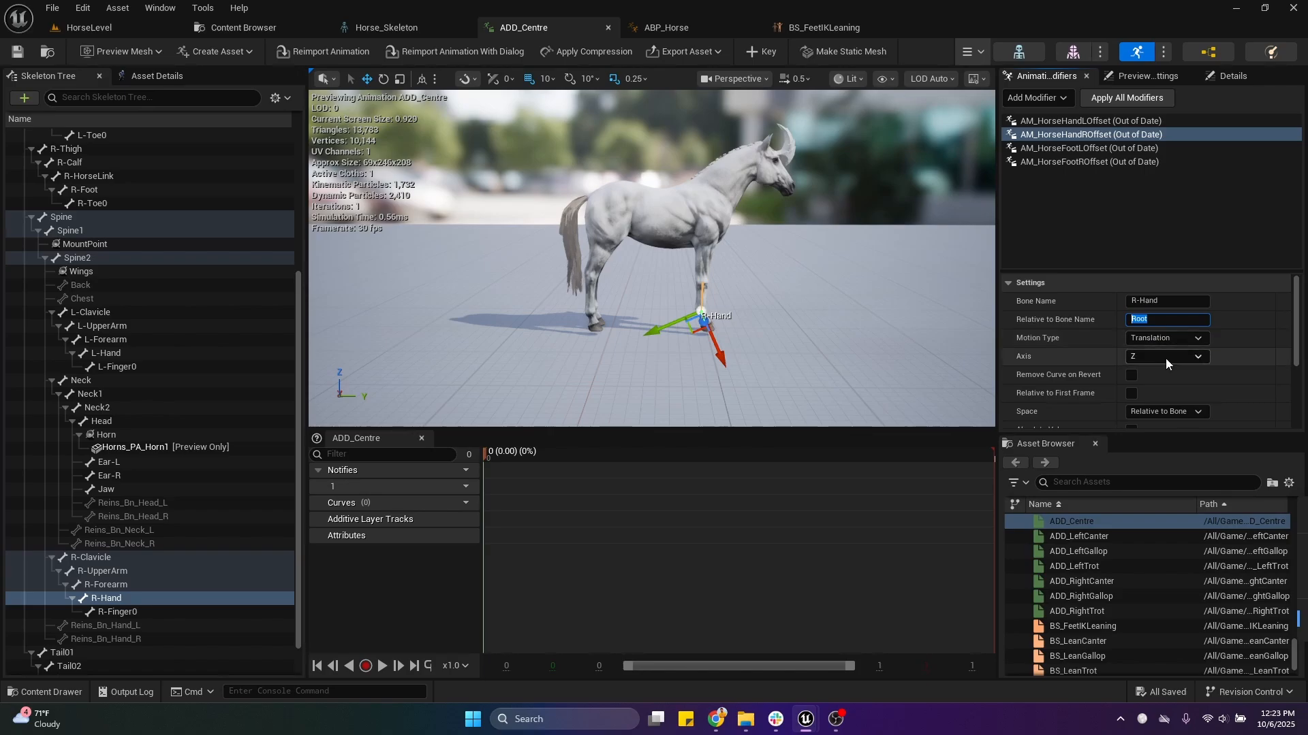
scroll(1155, 350, "down", 5)
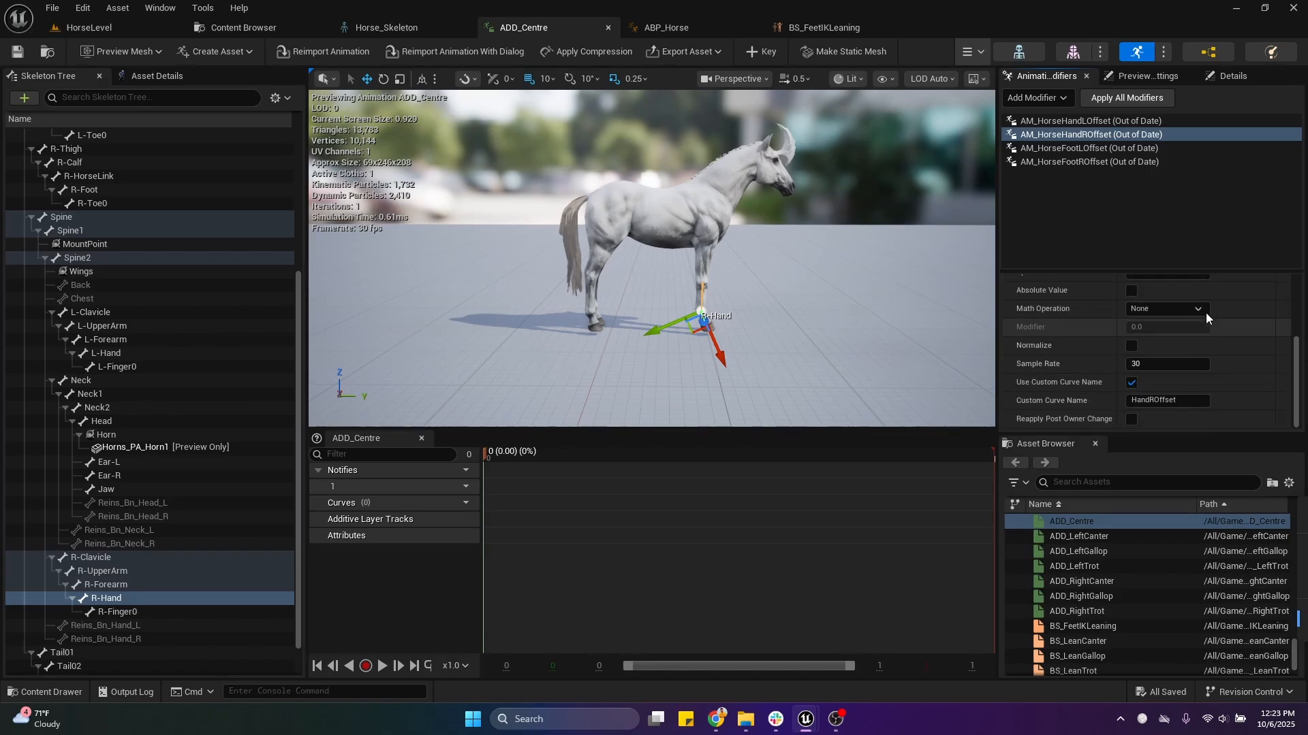
right_click(1147, 136)
left_click(1190, 164)
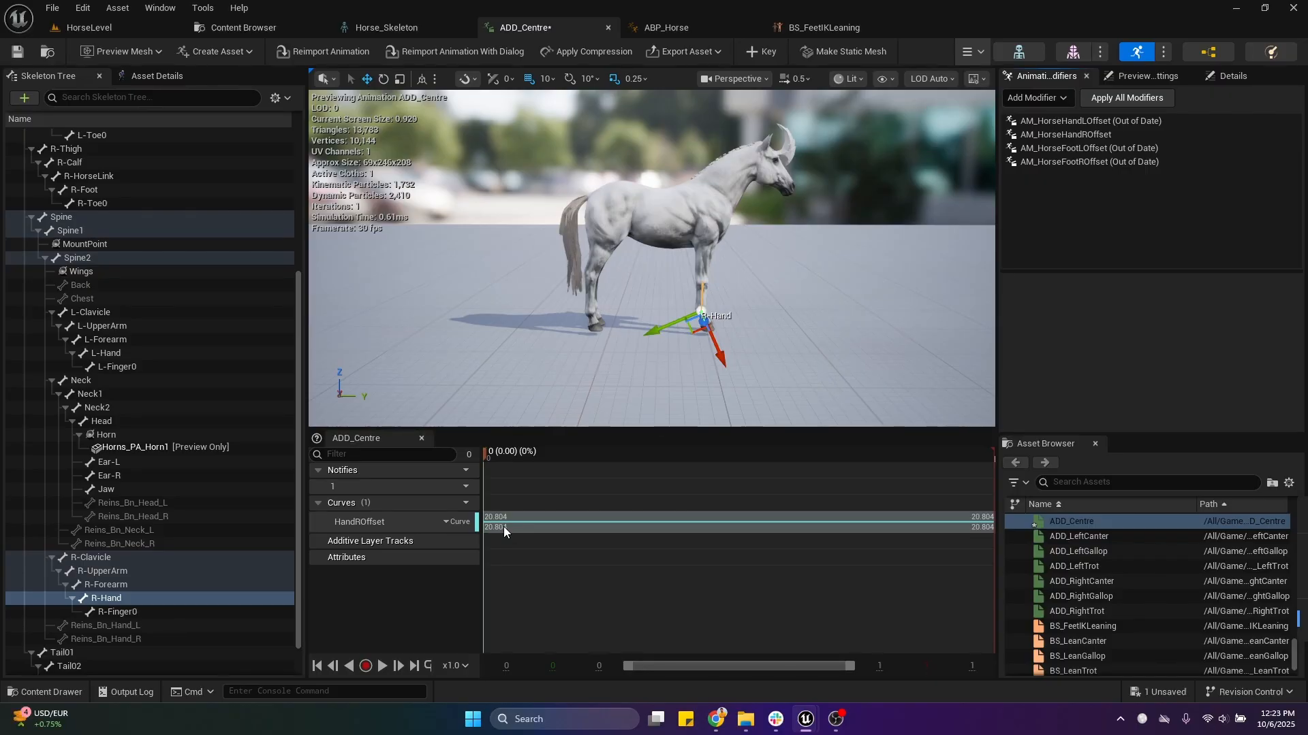
Compare the position of the Root bone with that of the R-Hand bone on the ADD_Centre preview horse.
scroll(95, 206, "up", 6)
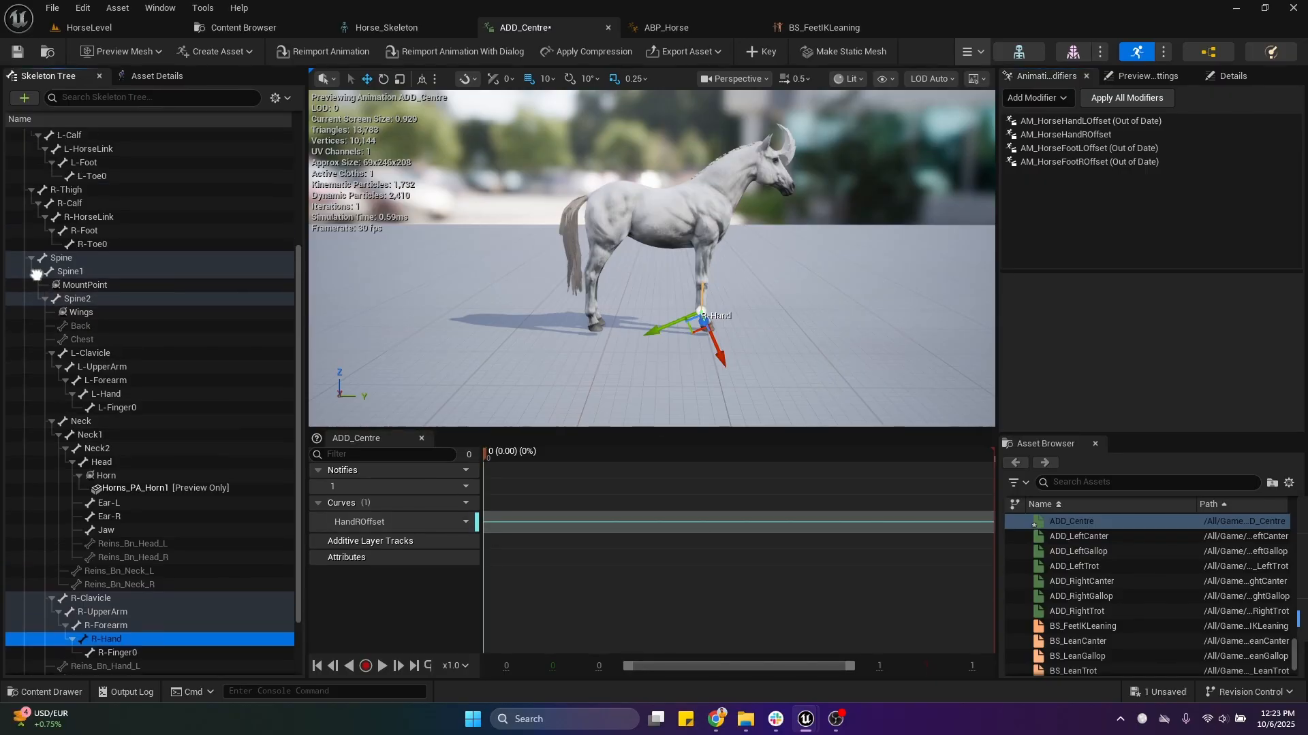
left_click(47, 148)
key("f")
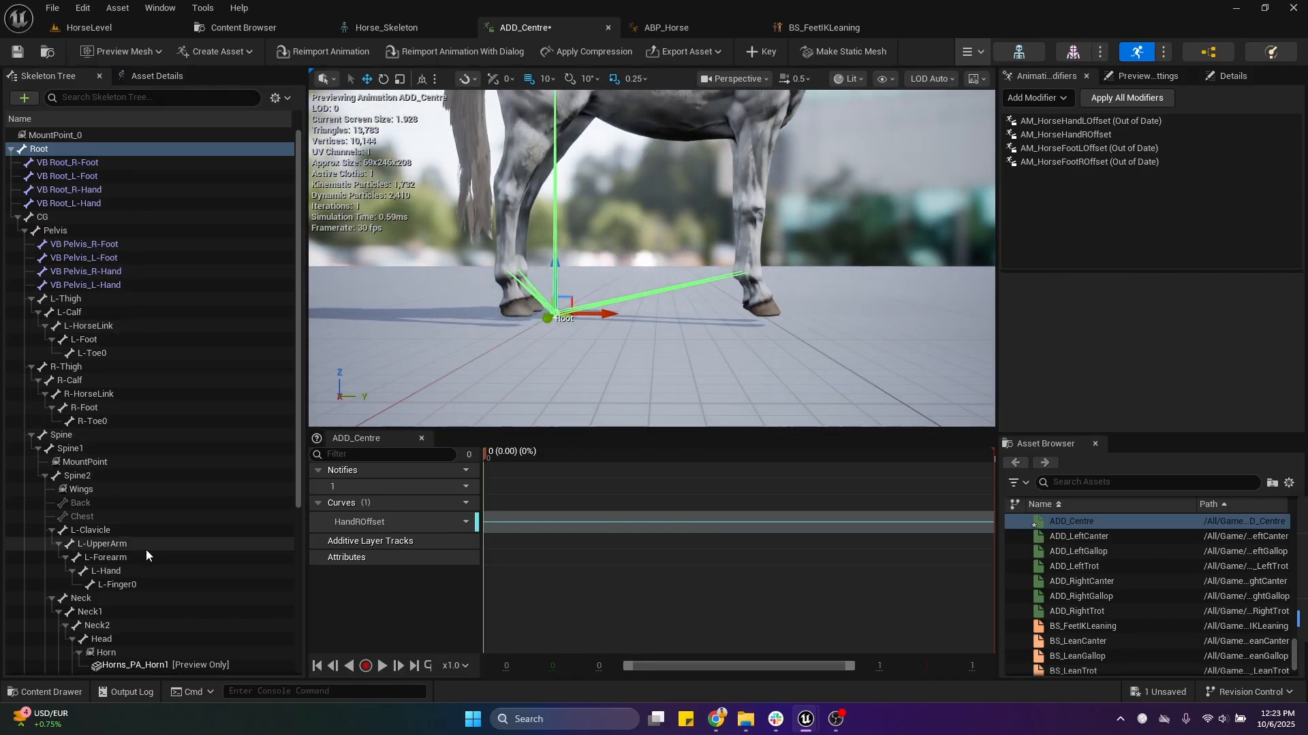
scroll(150, 548, "down", 6)
left_click(104, 564)
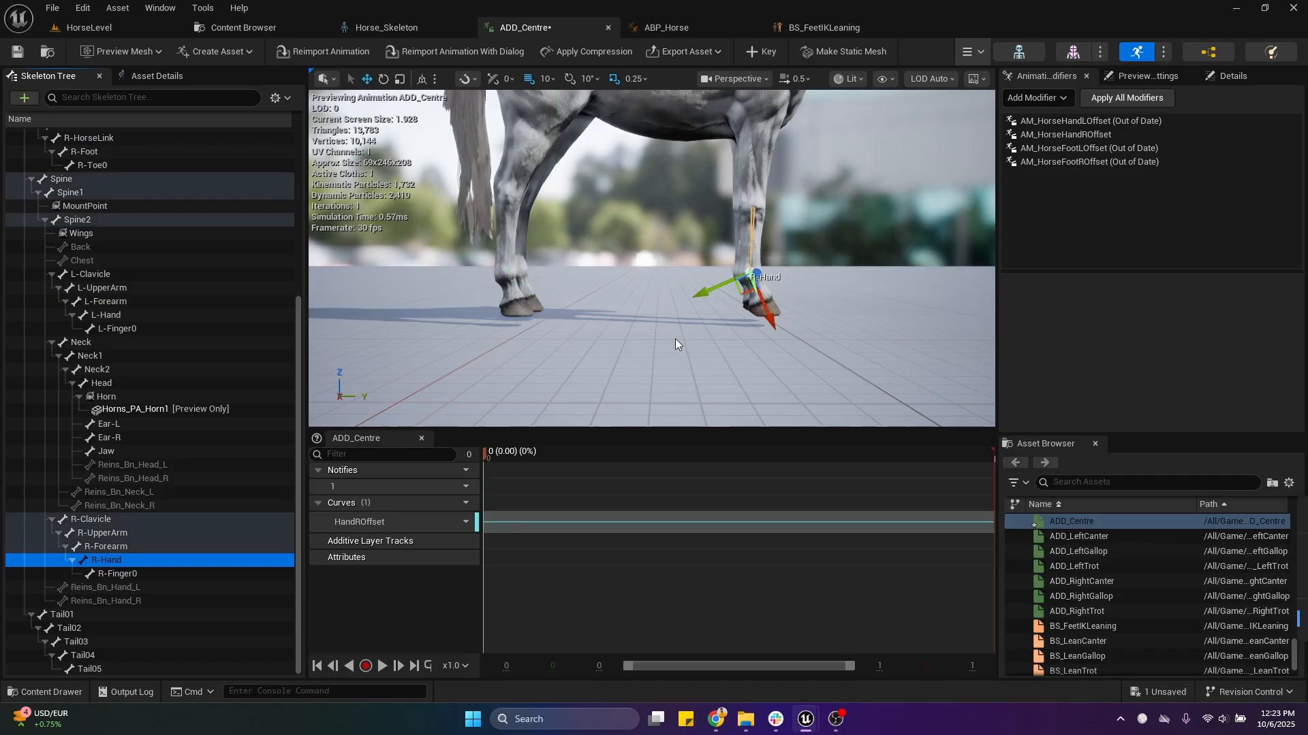
right_click_drag(126, 314, 129, 538)
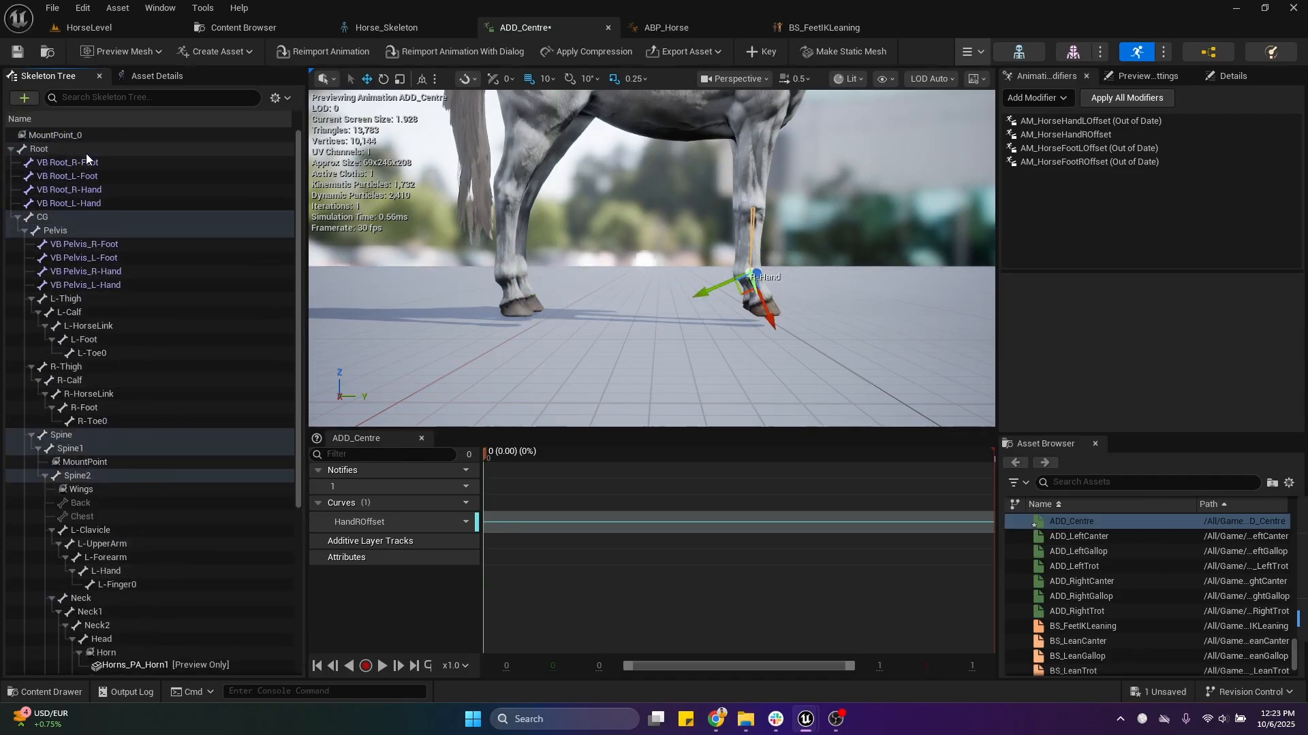
left_click(64, 146)
right_click_drag(517, 286, 560, 291)
key("s")
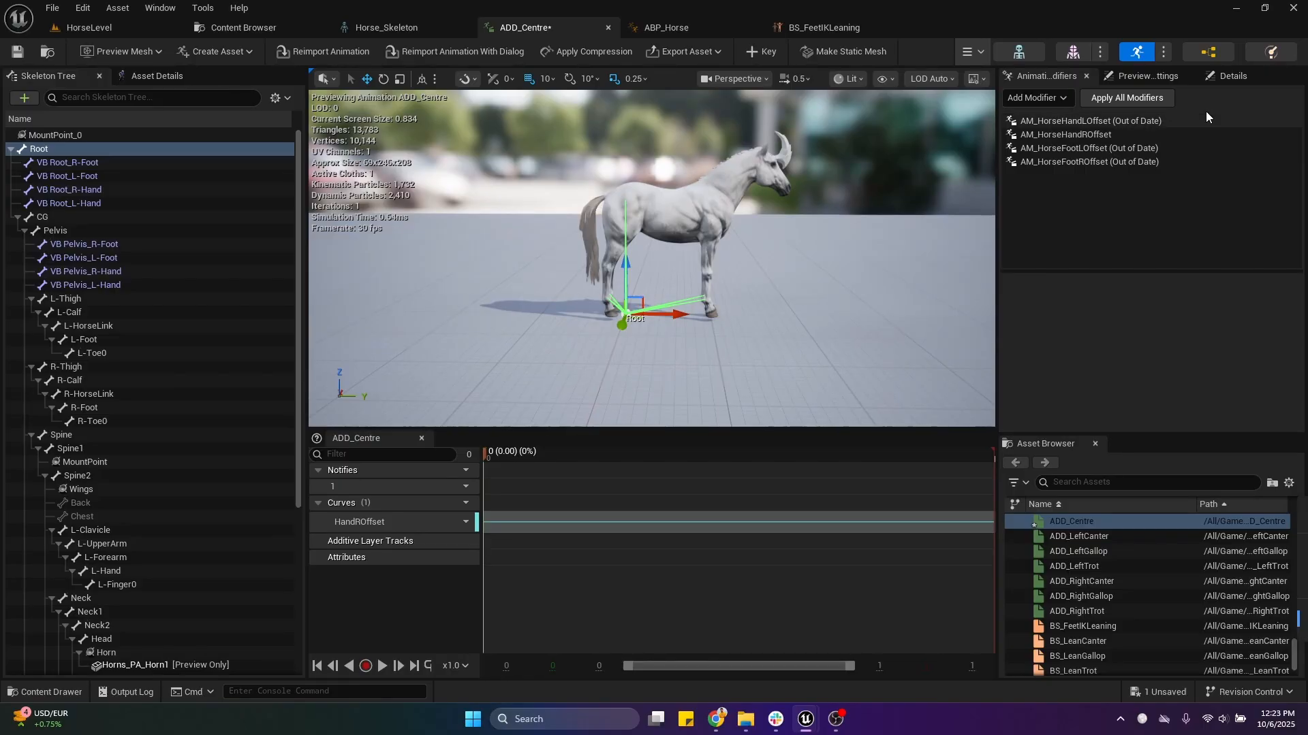
Apply all animation modifiers to ADD_Centre and save the animation.
left_click(1108, 102)
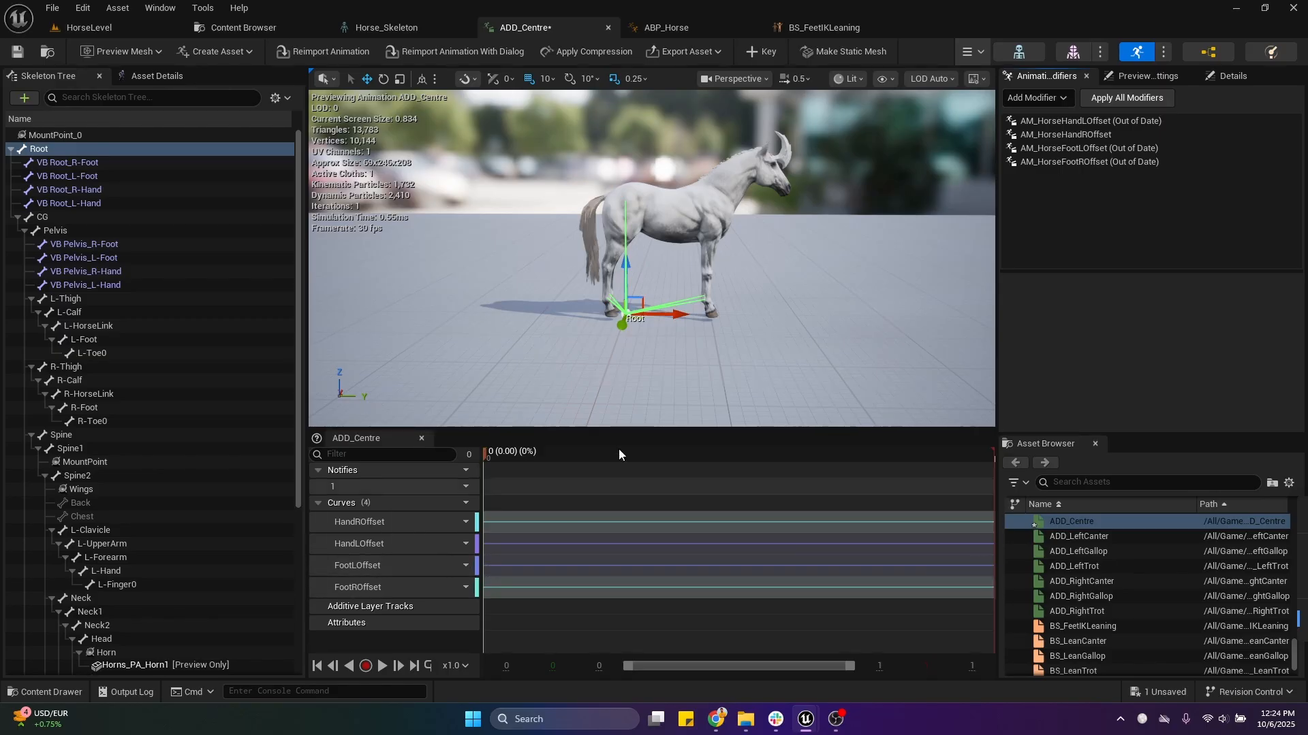
mouse_move(660, 354)
right_mouse_down()
mouse_move(684, 339)
mouse_move(686, 365)
mouse_move(661, 355)
right_mouse_up()
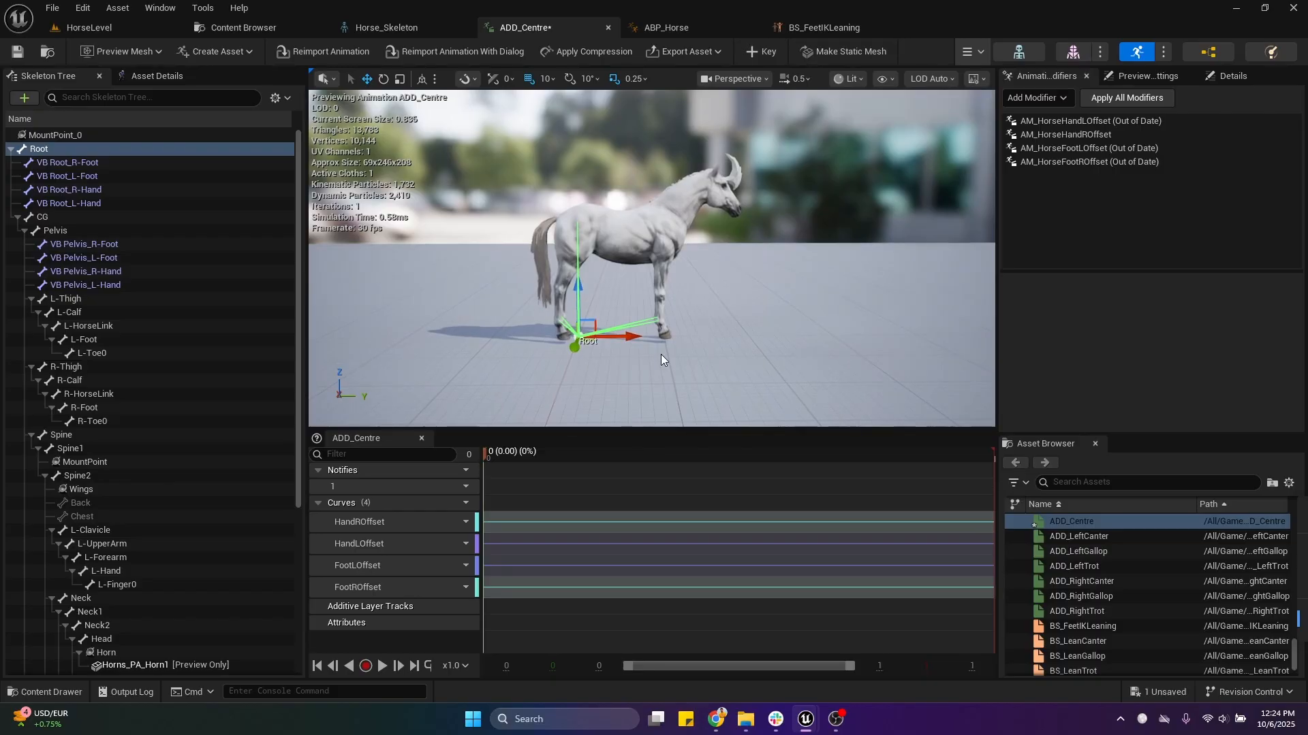
left_click(19, 52)
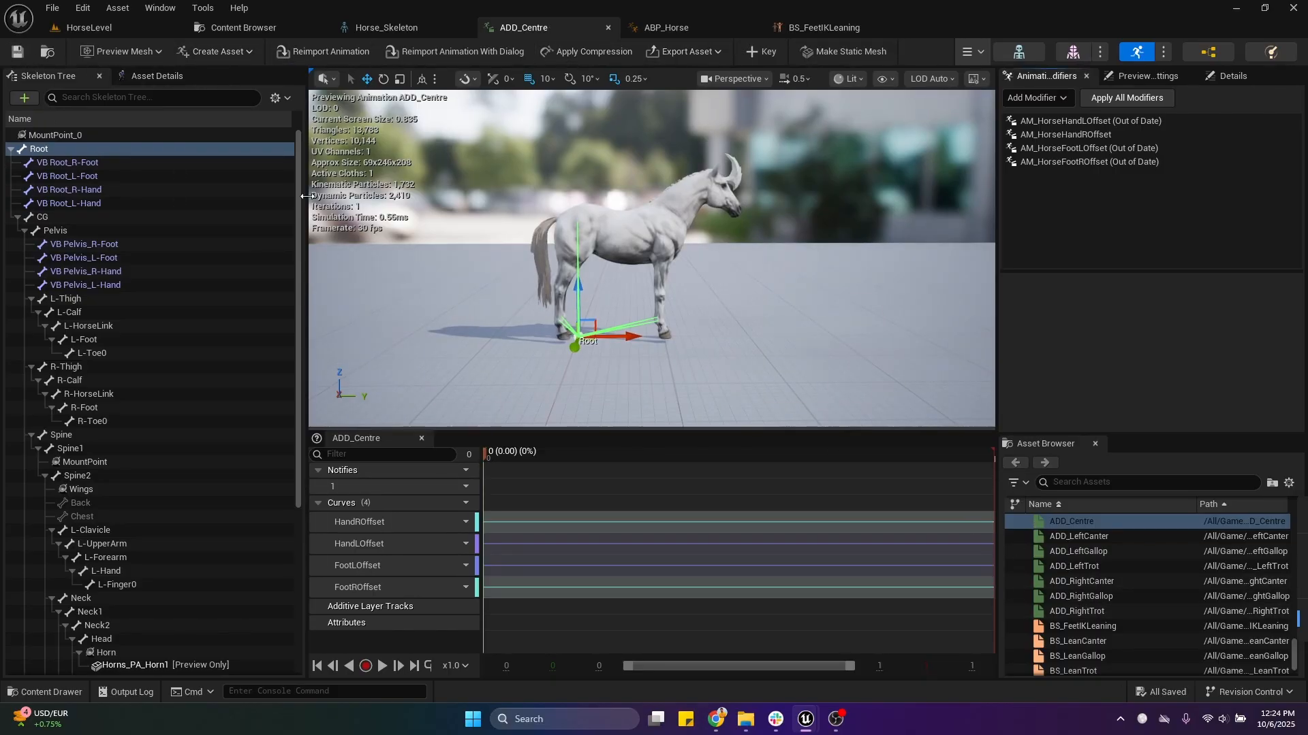
Open the FeetIKLeanHighUp animation from the HorseLeans folder and remove all of its curves.
left_click(254, 29)
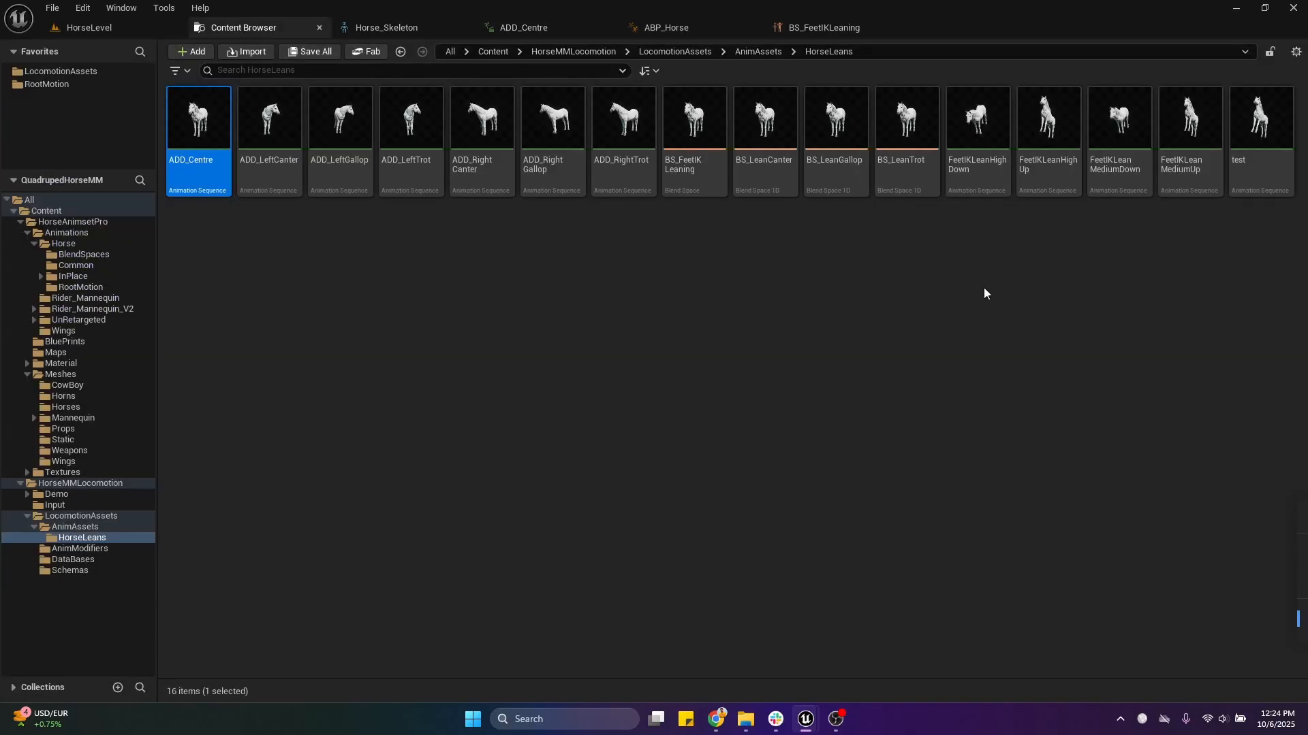
double_click(1049, 163)
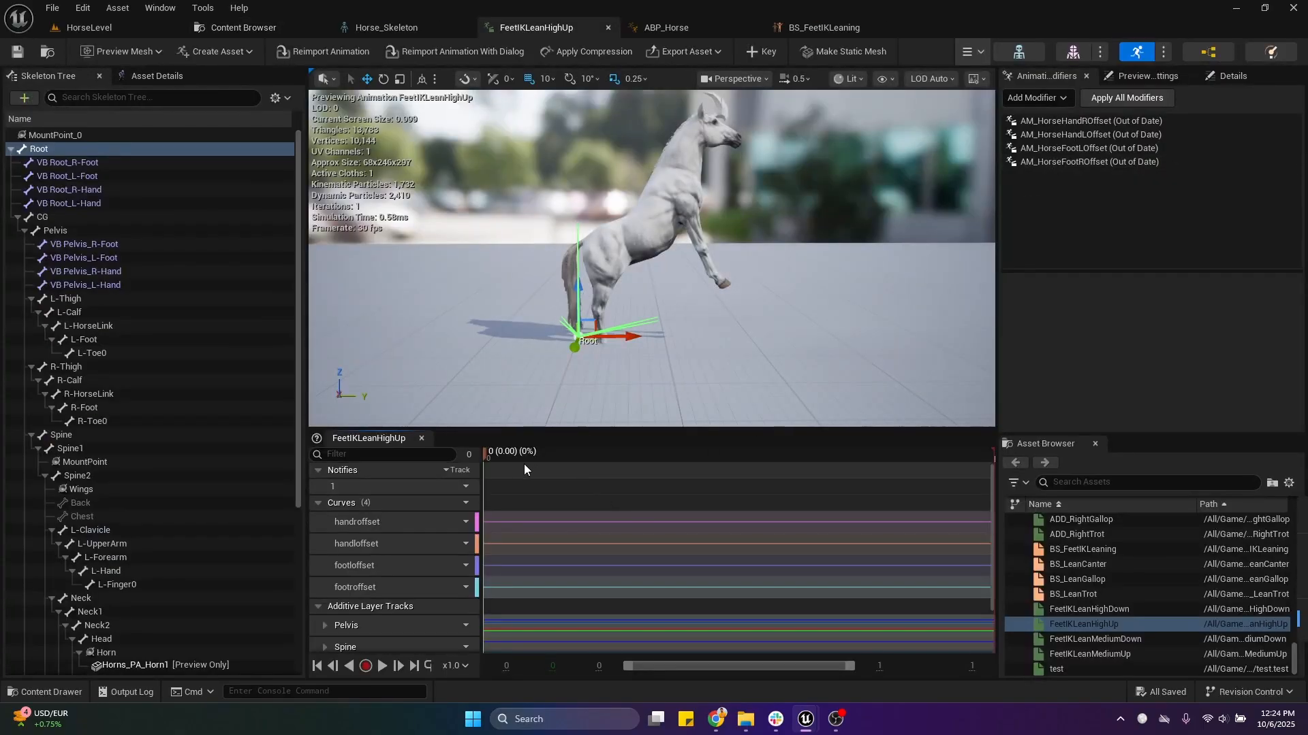
mouse_move(492, 460)
left_mouse_down()
mouse_move(565, 465)
mouse_move(482, 475)
left_mouse_up()
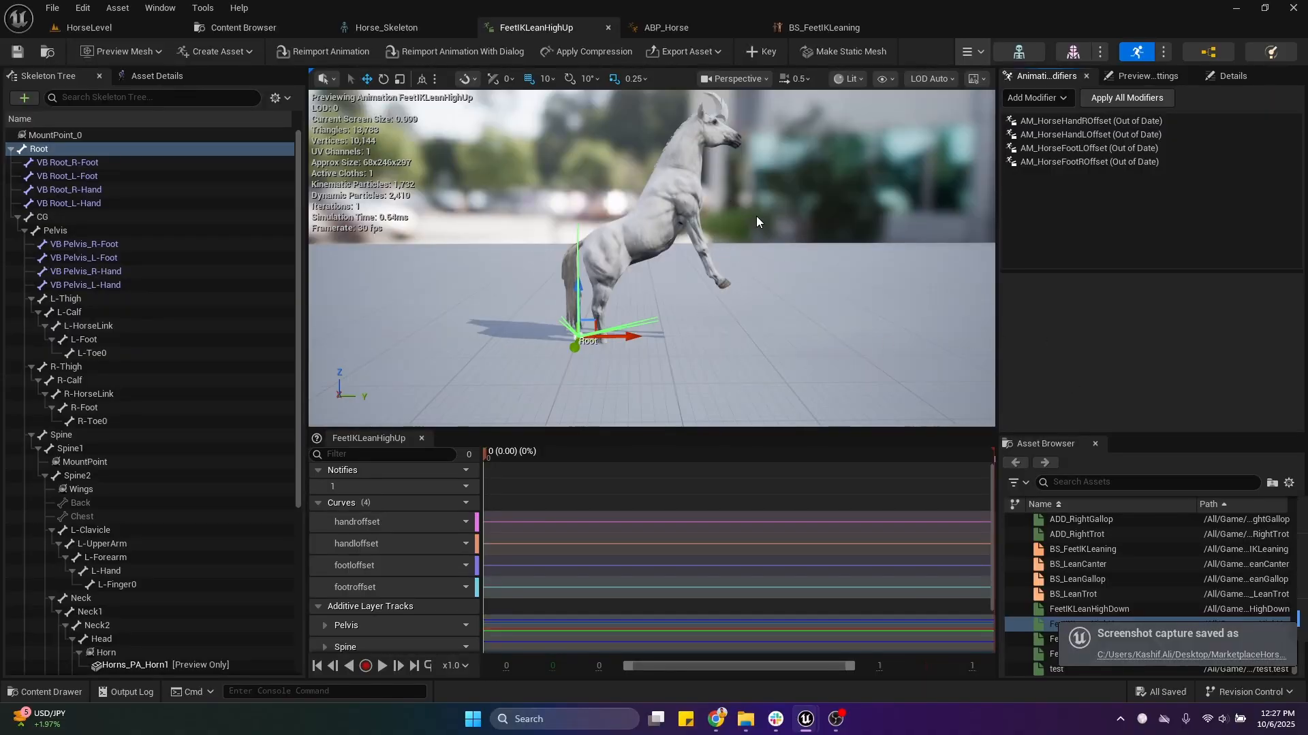
right_click_drag(744, 280, 721, 304)
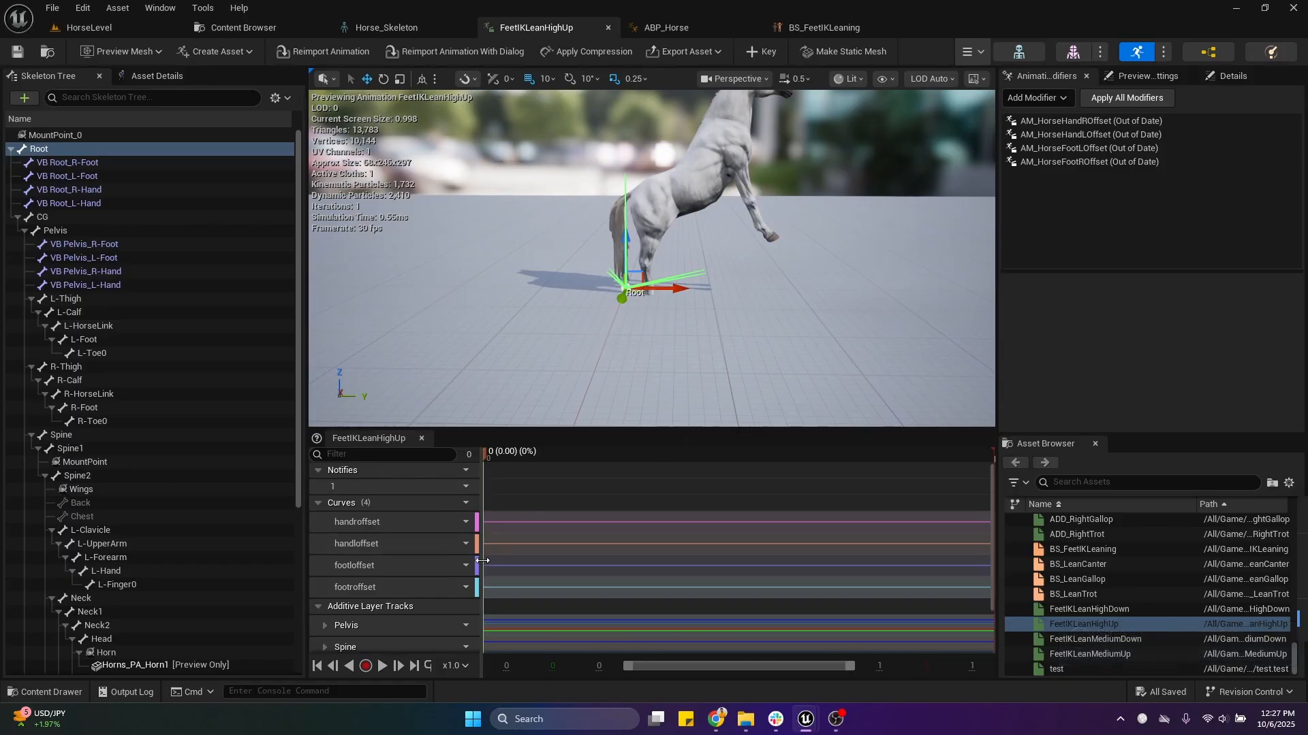
left_click(456, 503)
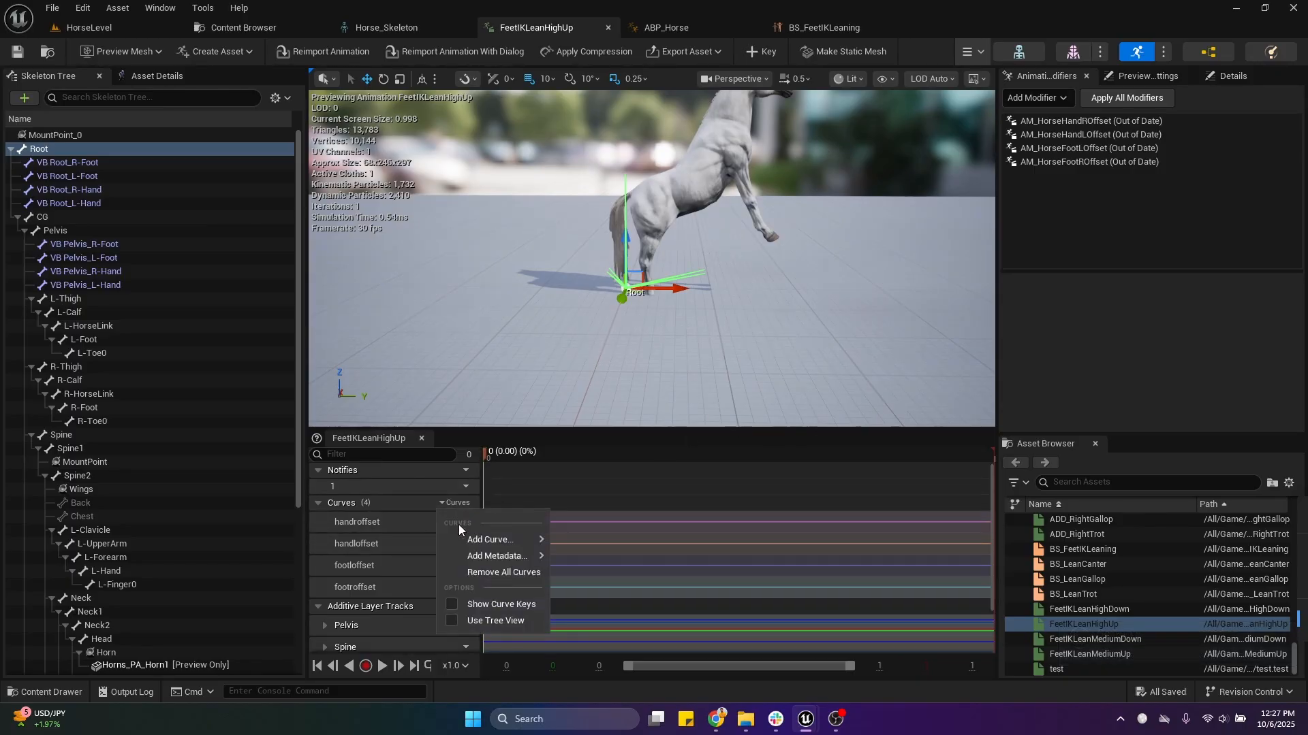
left_click(492, 573)
right_click_drag(807, 243, 773, 313)
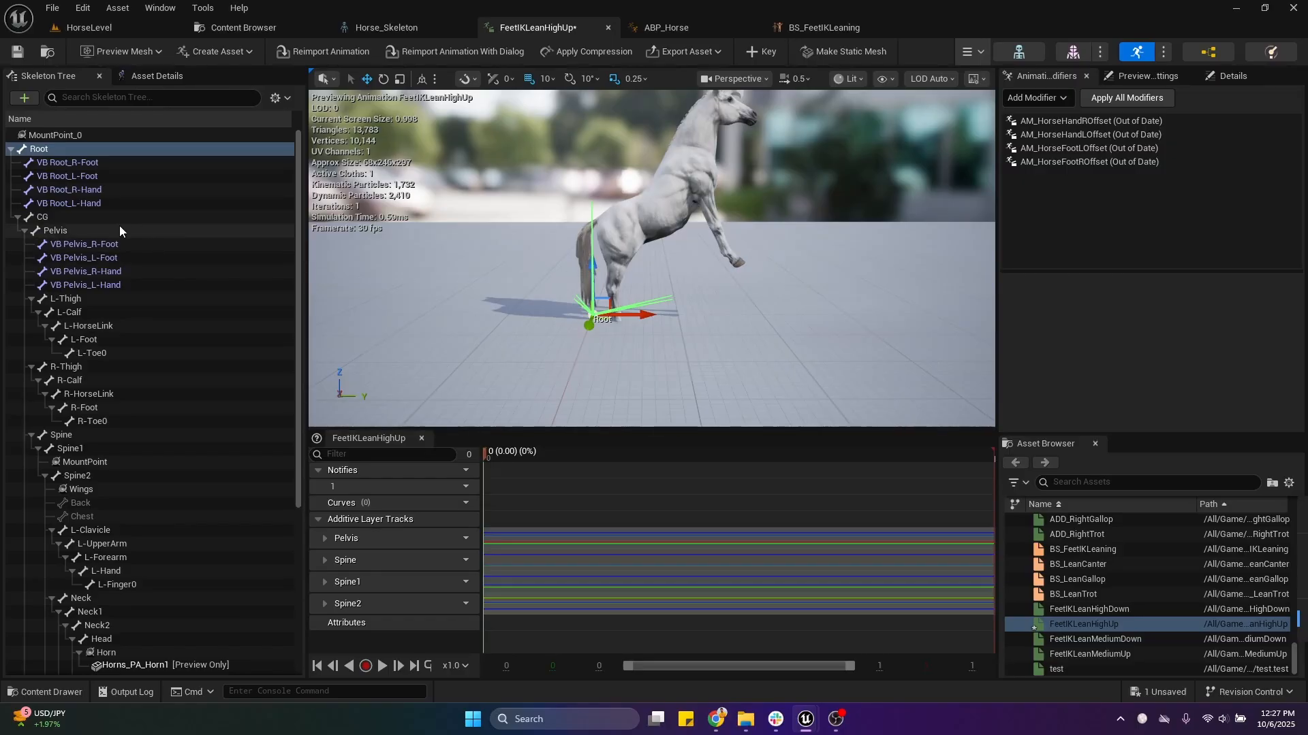
Rebuild the offset curves in FeetIKLeanHighUp by applying AM_HorseHandROffset and then all modifiers, and save the animation.
left_click(1096, 120)
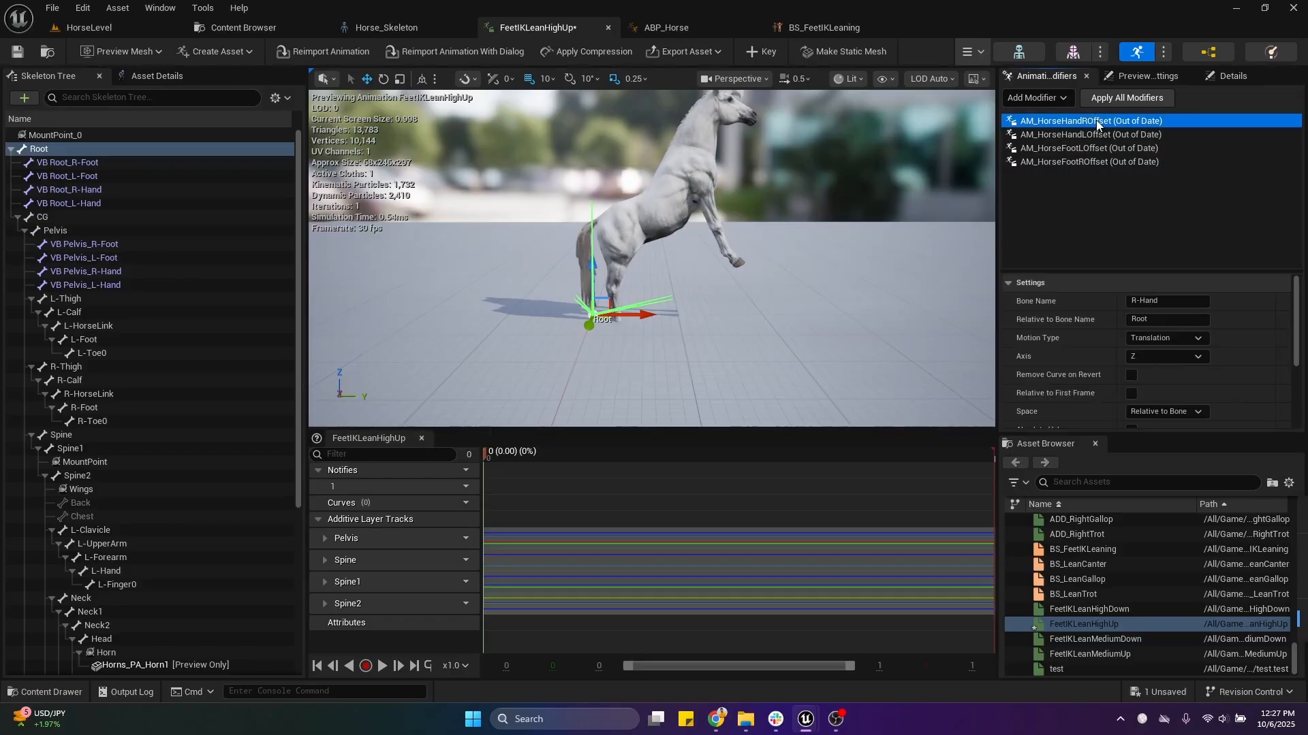
right_click(1097, 122)
left_click(1141, 148)
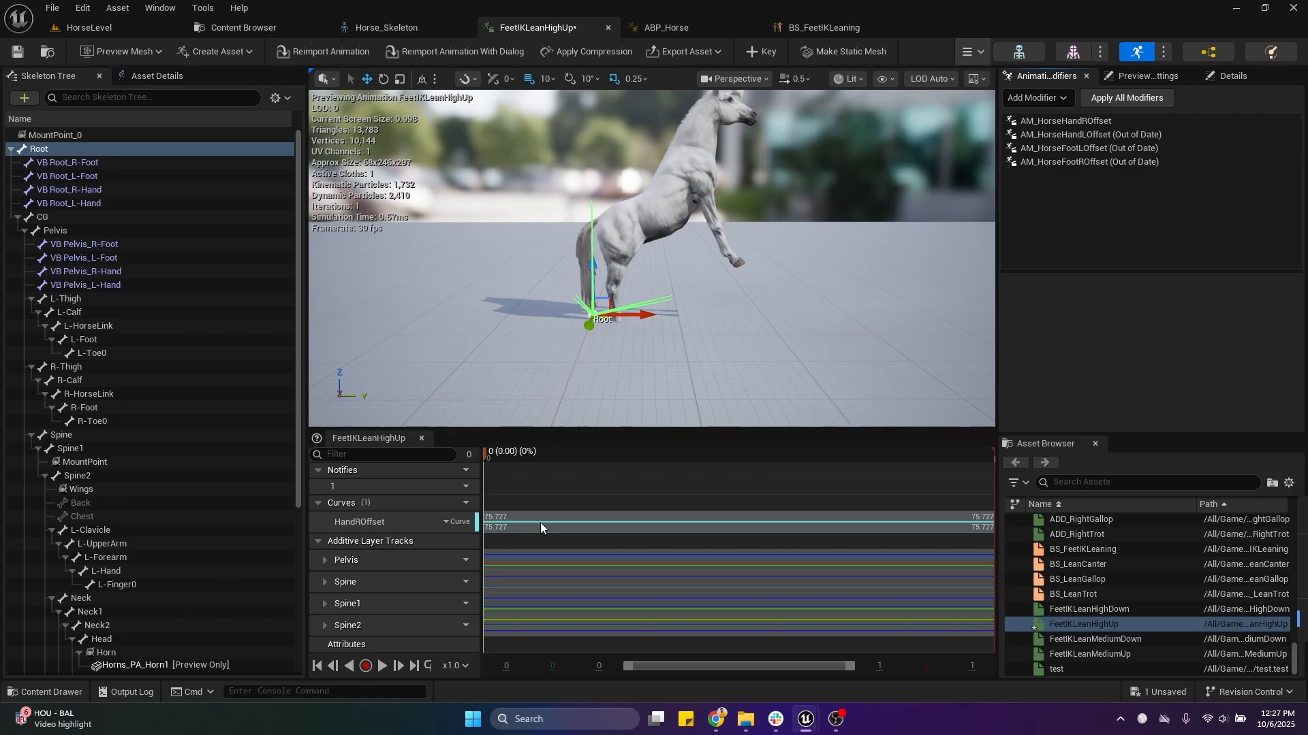
left_click(1122, 99)
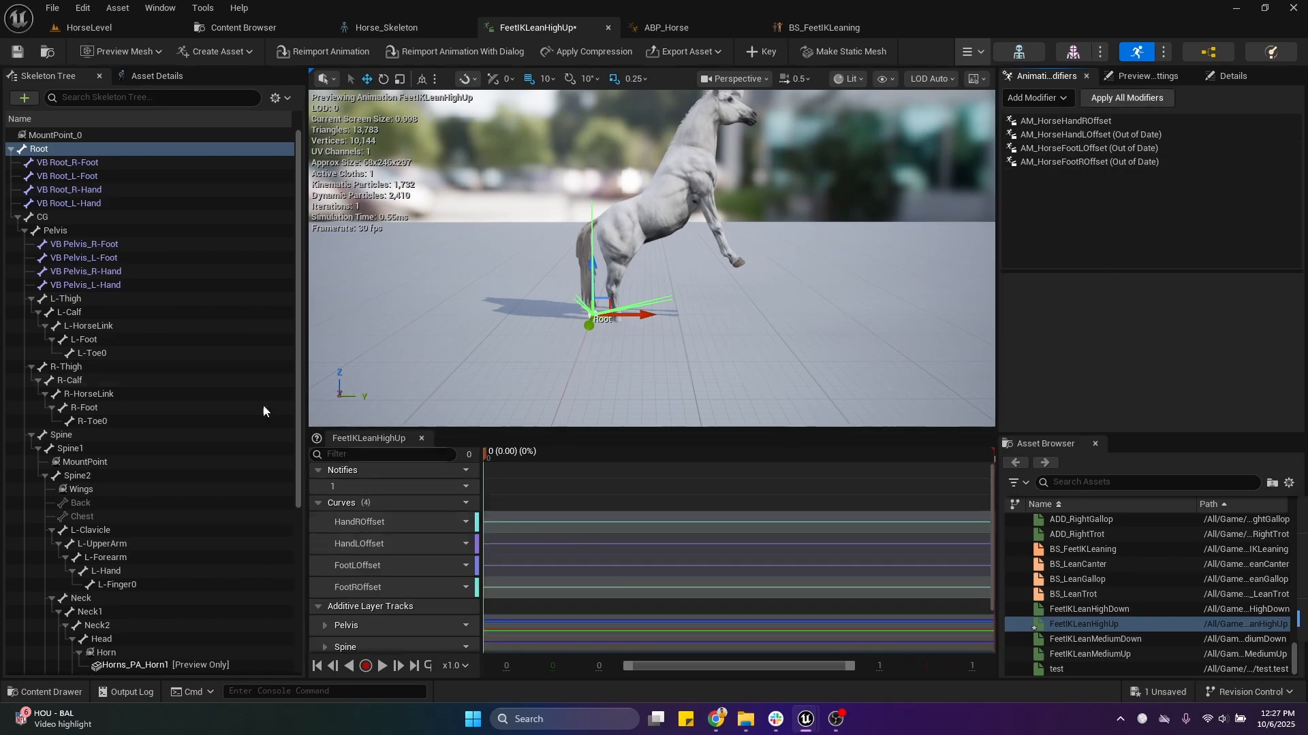
left_click(26, 57)
Open FeetIKLeanHighDown, replace all of its curves by applying all its animation modifiers, and save the animation.
left_click(271, 29)
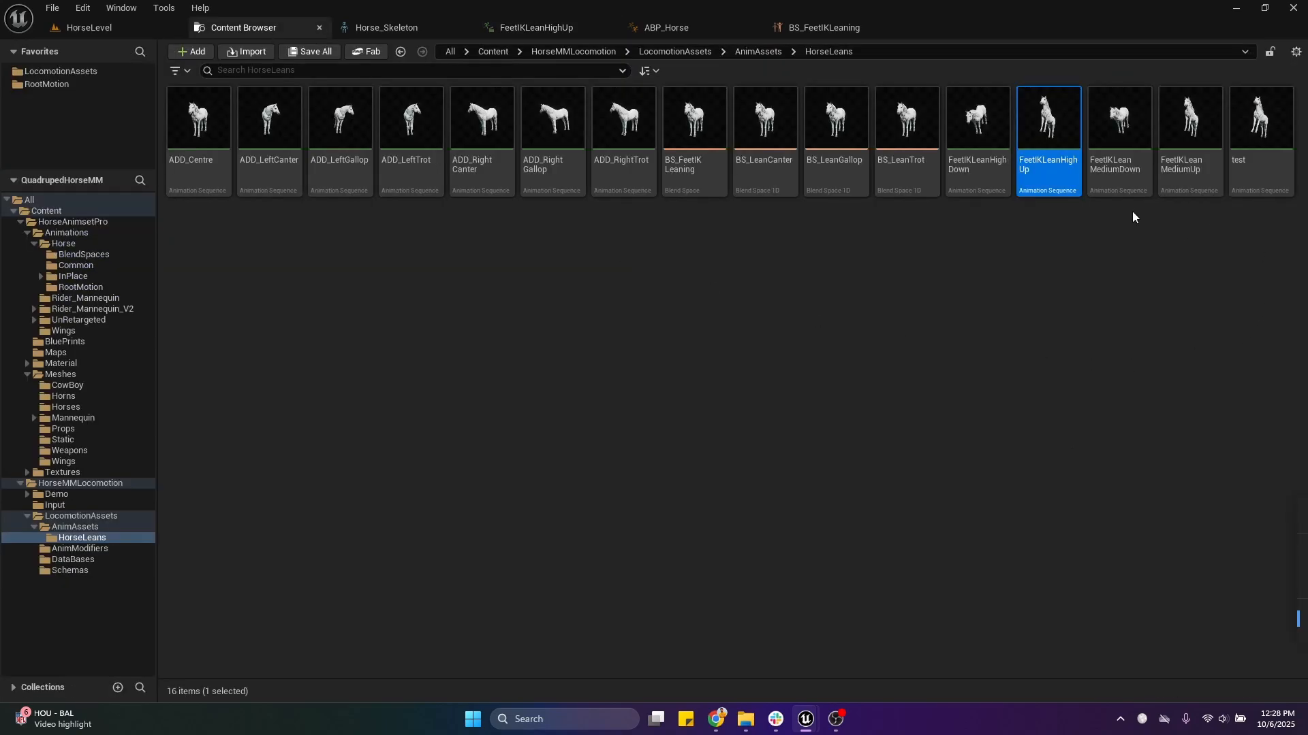
double_click(992, 169)
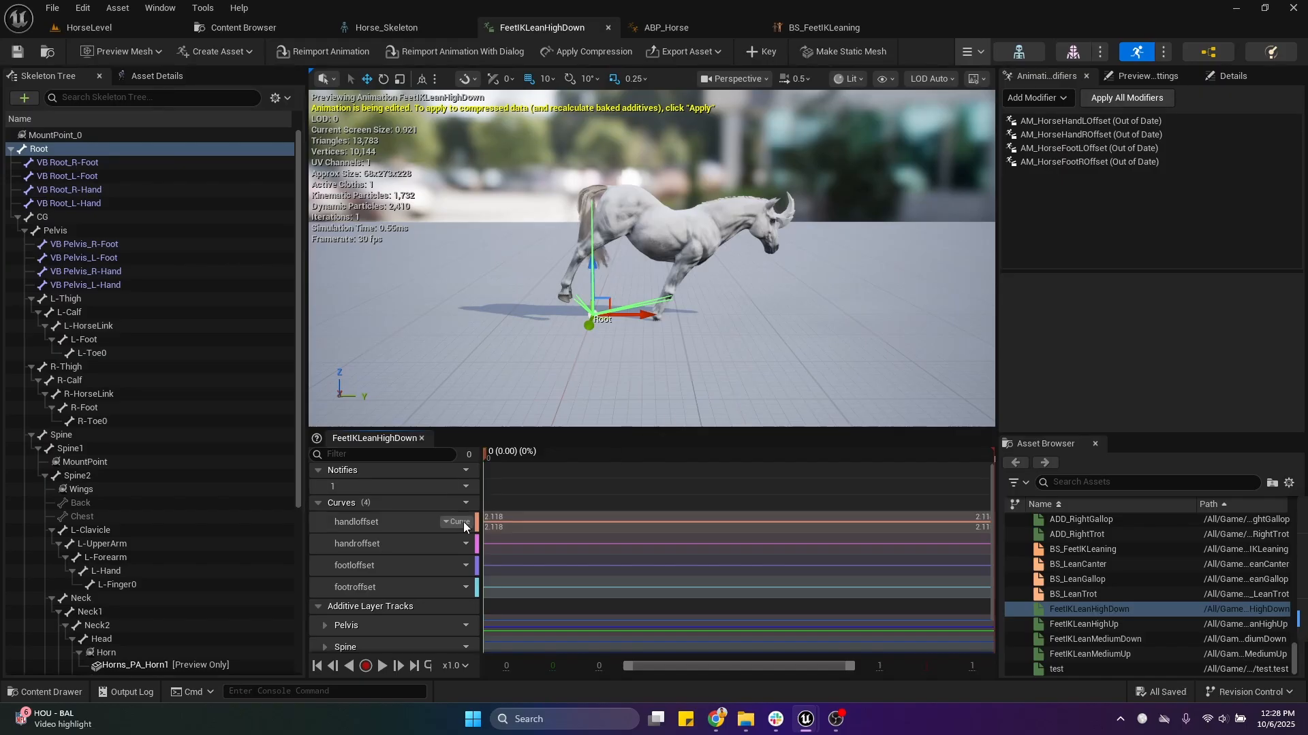
left_click(454, 502)
left_click(504, 576)
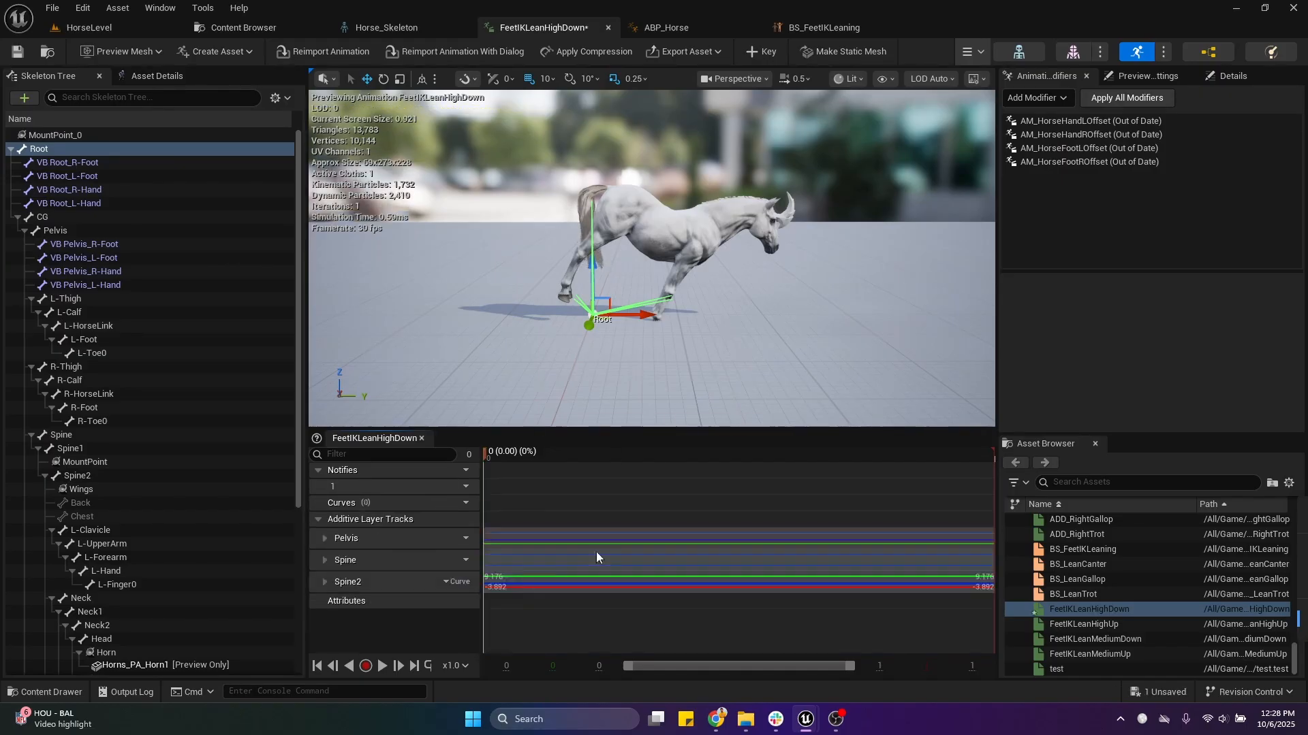
left_click(1130, 99)
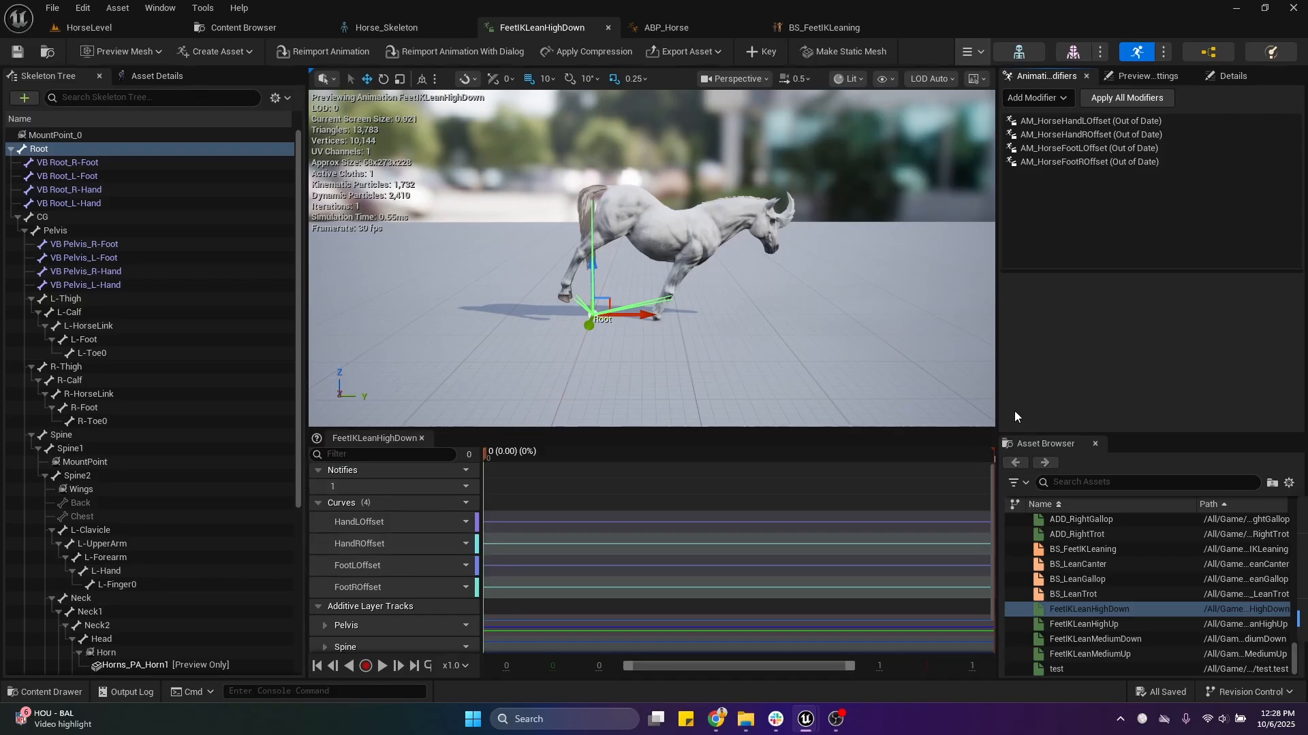
Close FeetIKLeanHighDown, reopen FeetIKLeanHighUp from the HorseLeans folder to check its offset curves, and close it again.
mouse_move(994, 410)
left_mouse_down()
mouse_move(1025, 414)
mouse_move(981, 415)
left_mouse_up()
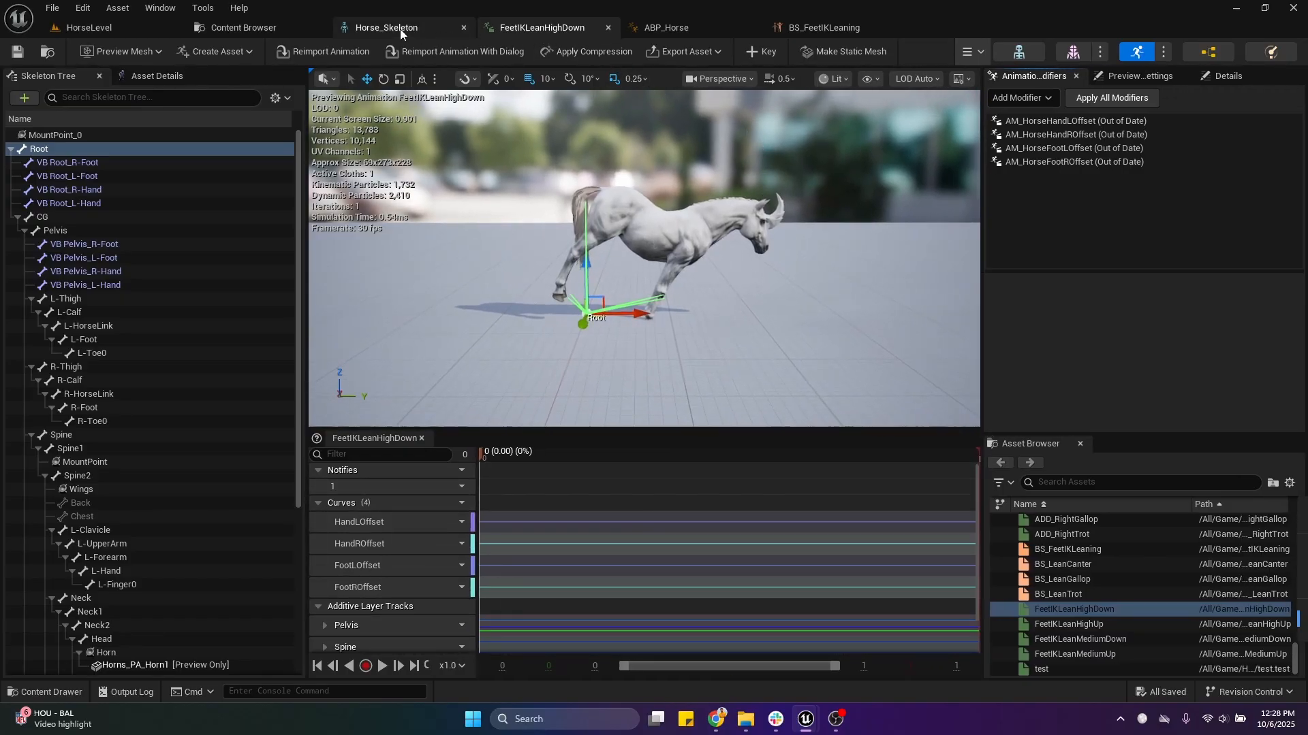
left_click(605, 28)
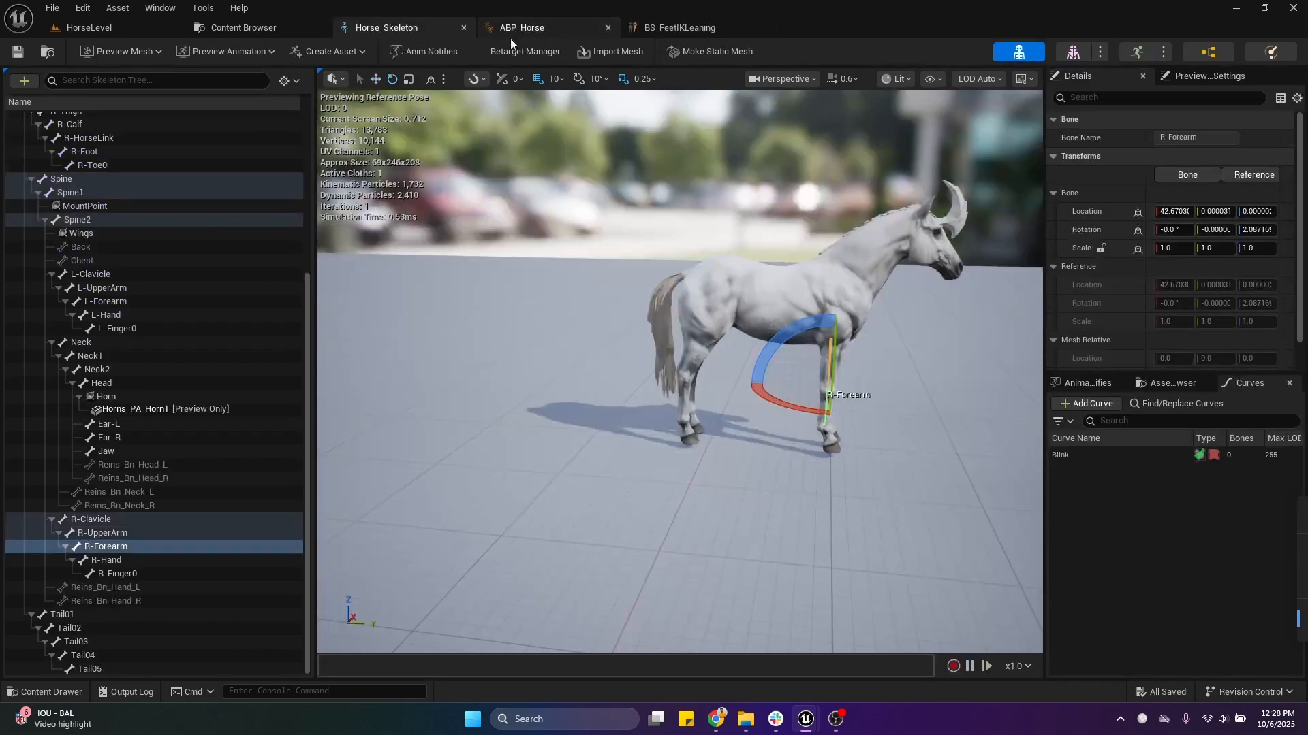
left_click(247, 37)
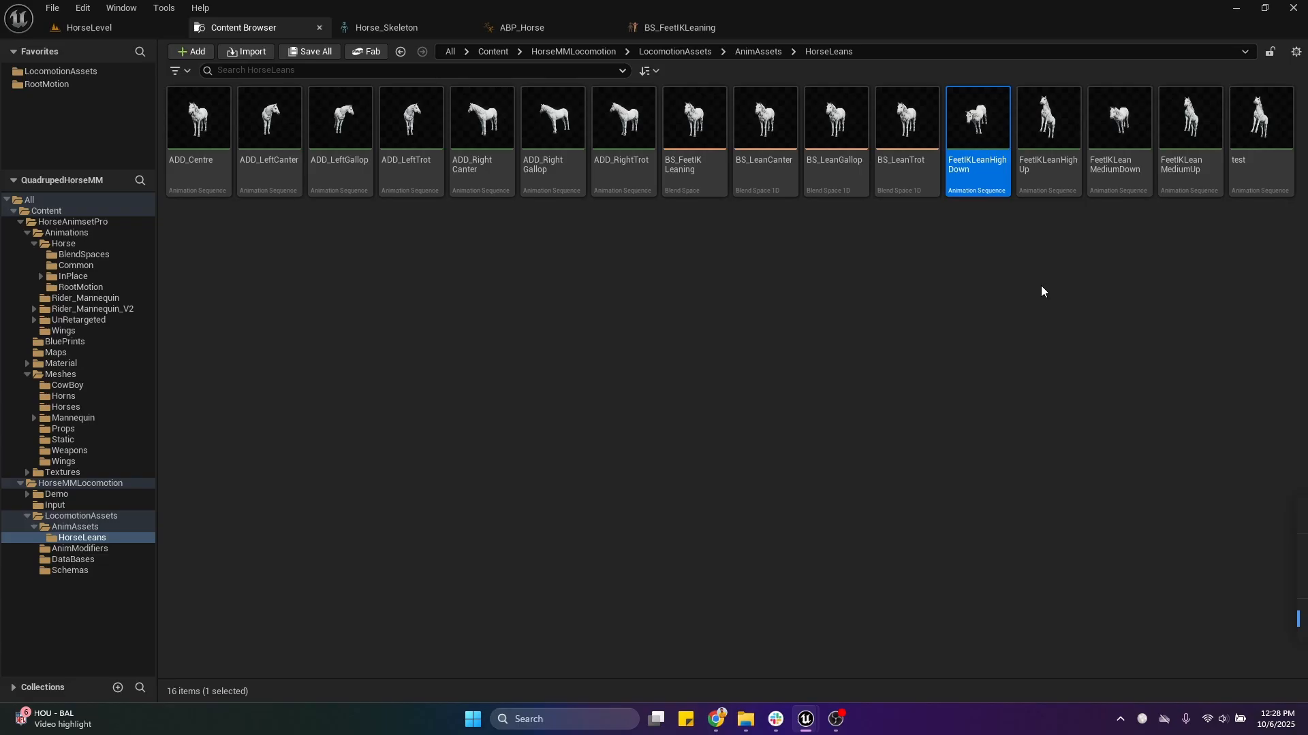
double_click(1047, 129)
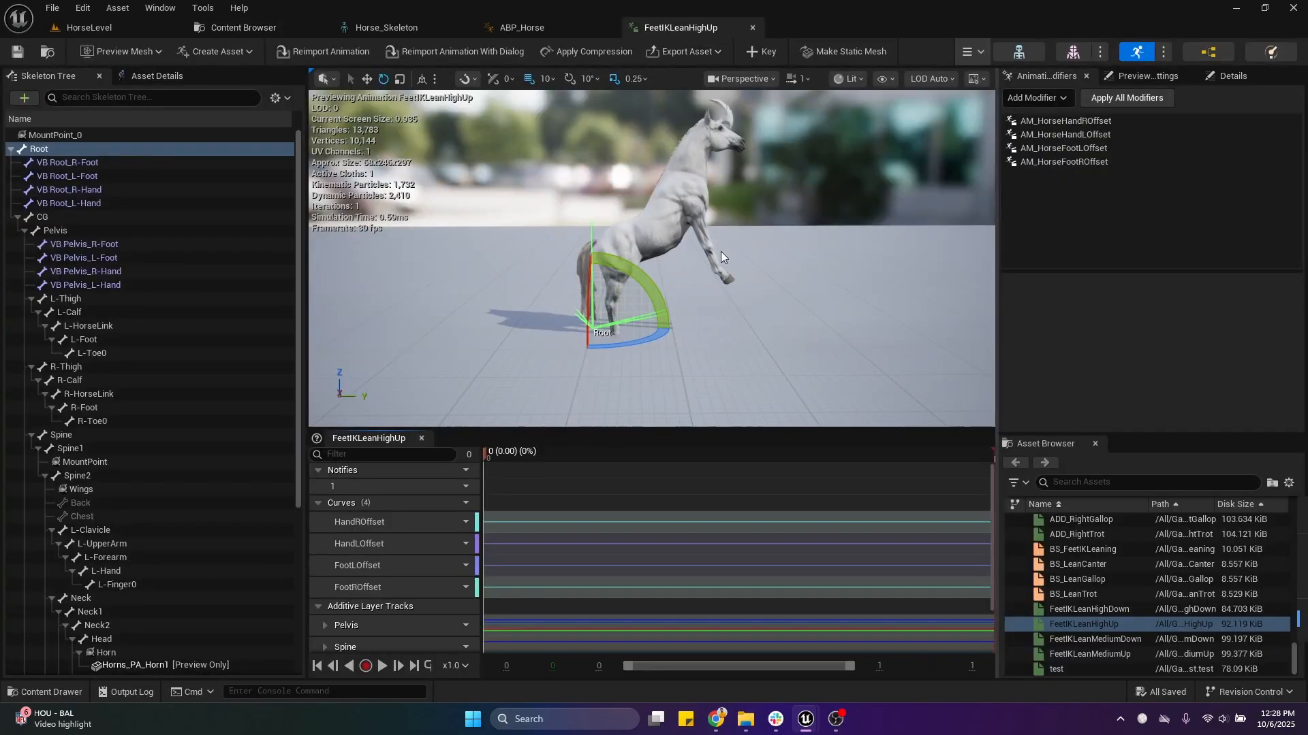
left_click(752, 27)
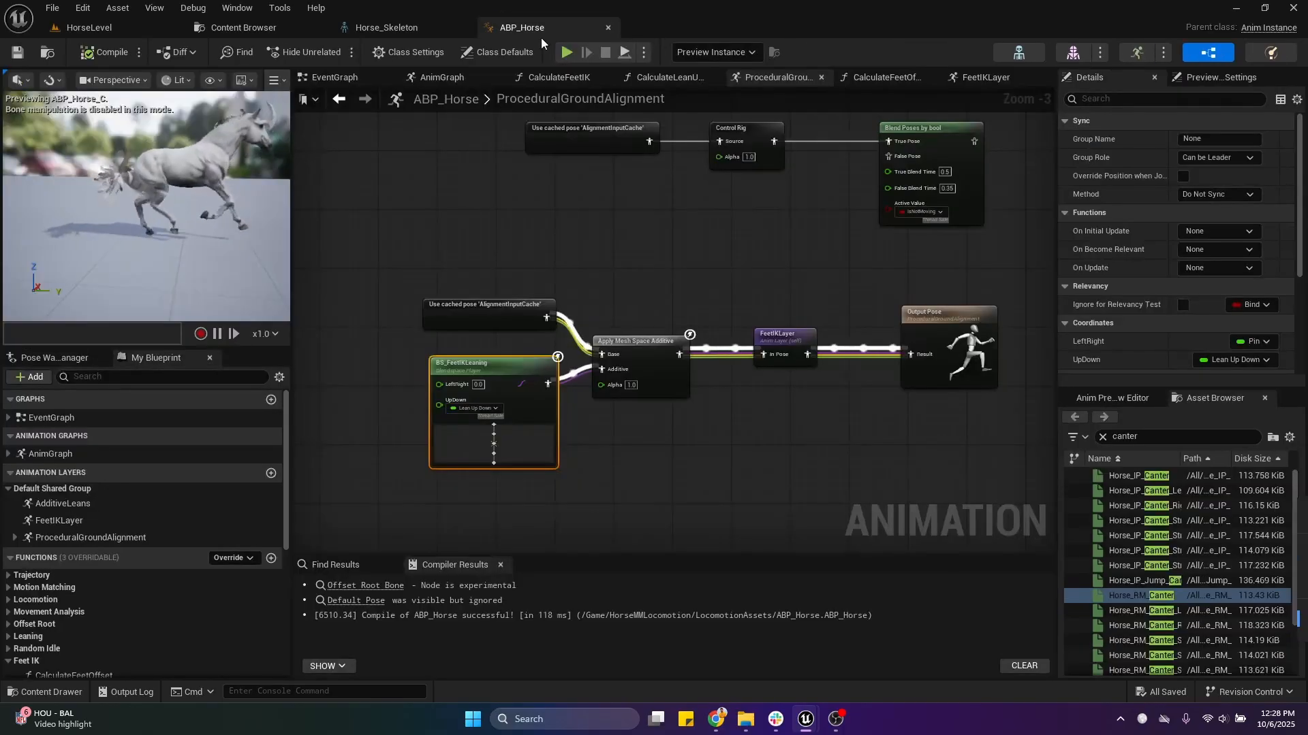
Open the CalculateFeetOffset function in ABP_Horse and examine the right-hand trace and HandROffset curve calculation.
left_click(664, 77)
left_click(558, 79)
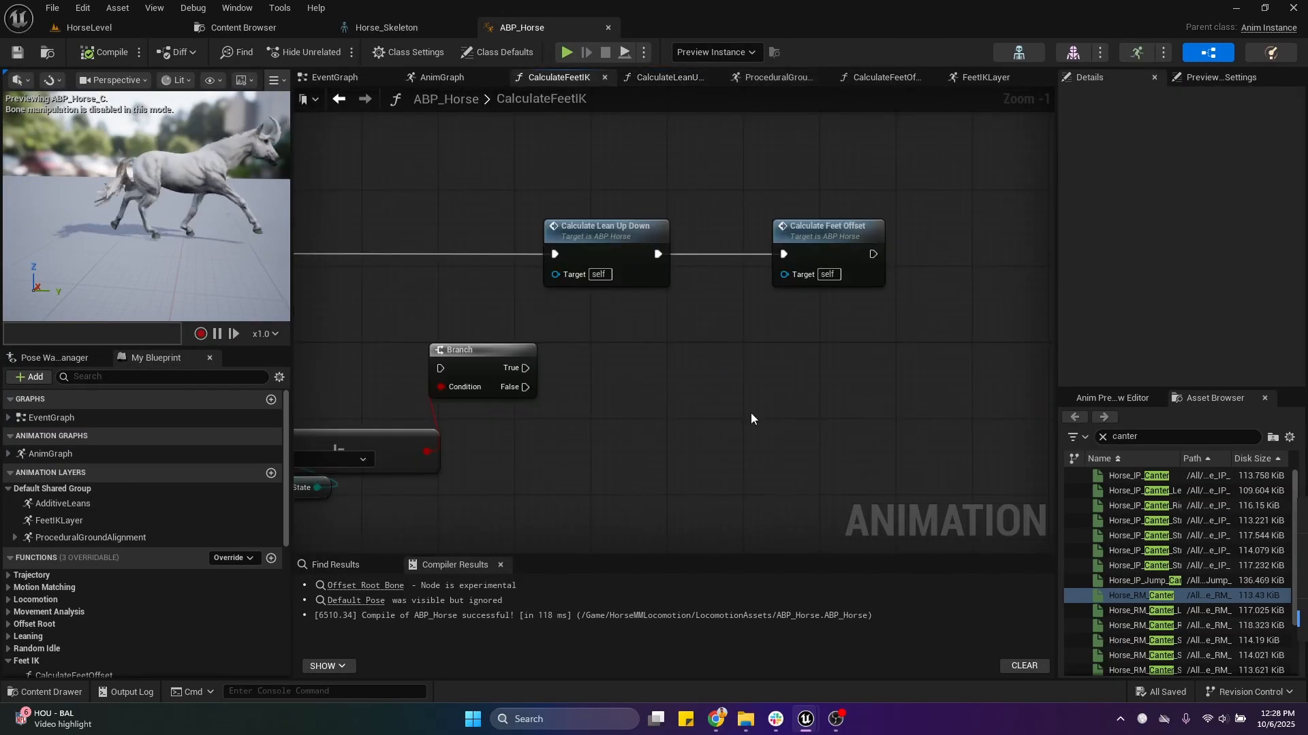
double_click(810, 256)
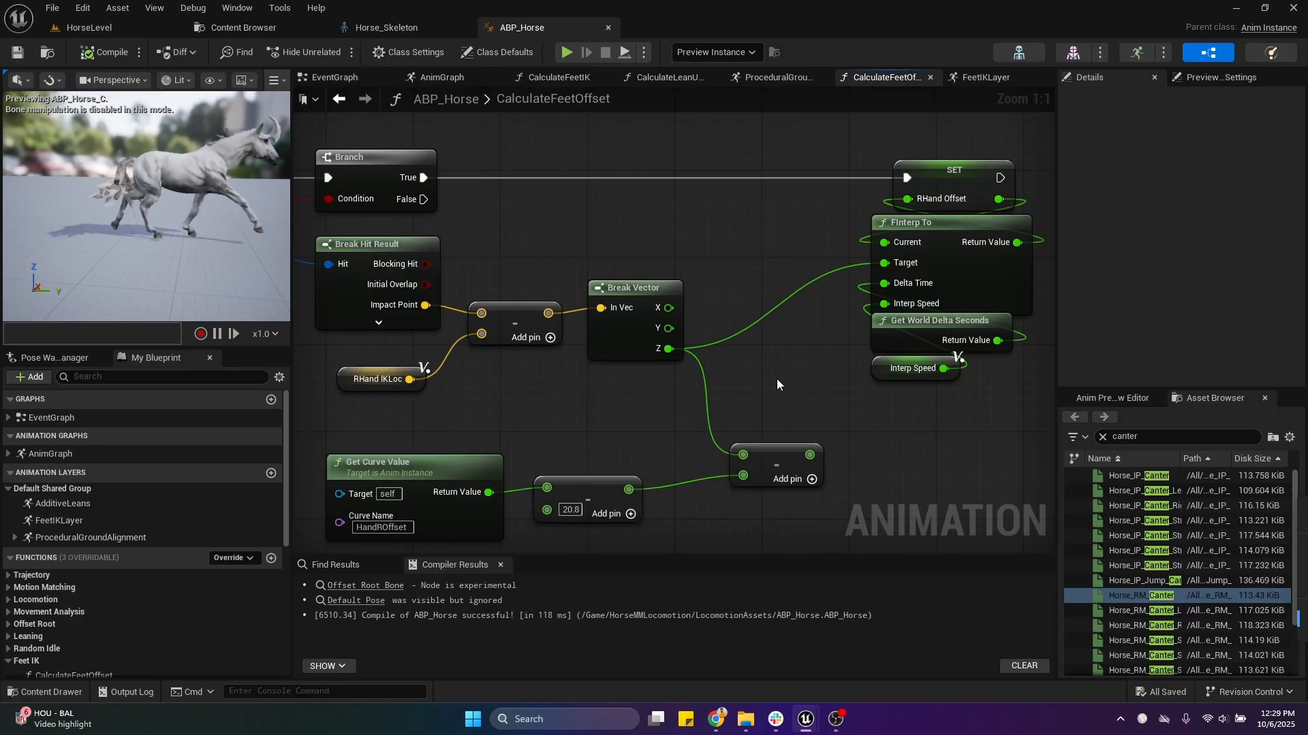
right_click_drag(654, 408, 717, 270)
scroll(602, 295, "down", 3)
mouse_move(375, 227)
right_mouse_down()
mouse_move(622, 292)
mouse_move(876, 316)
right_mouse_up()
right_click_drag(433, 257, 708, 276)
left_click_drag(357, 181, 770, 414)
right_click_drag(830, 446, 297, 358)
scroll(692, 342, "up", 3)
right_click_drag(754, 306, 538, 309)
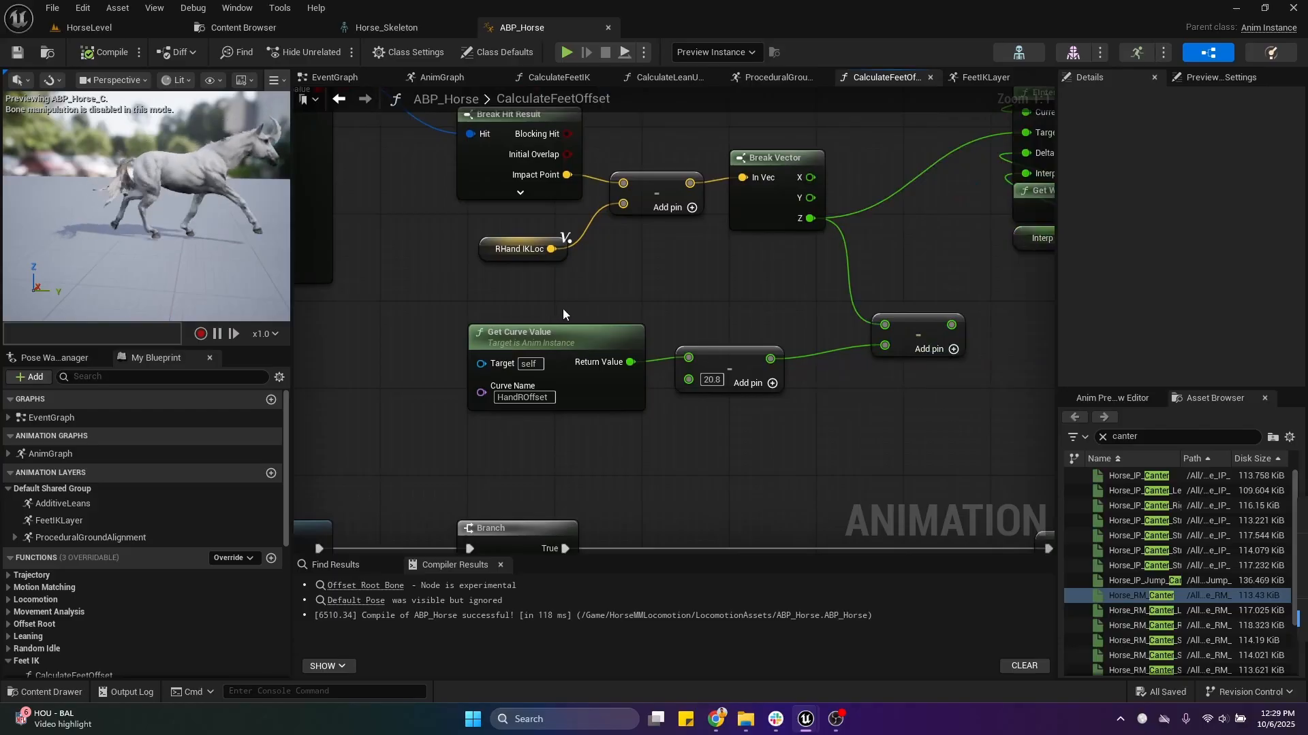
Read the HandROffset curve in FeetIKLeanHighUp and compare it with the Get Curve Value subtraction in CalculateFeetOffset.
left_click(284, 26)
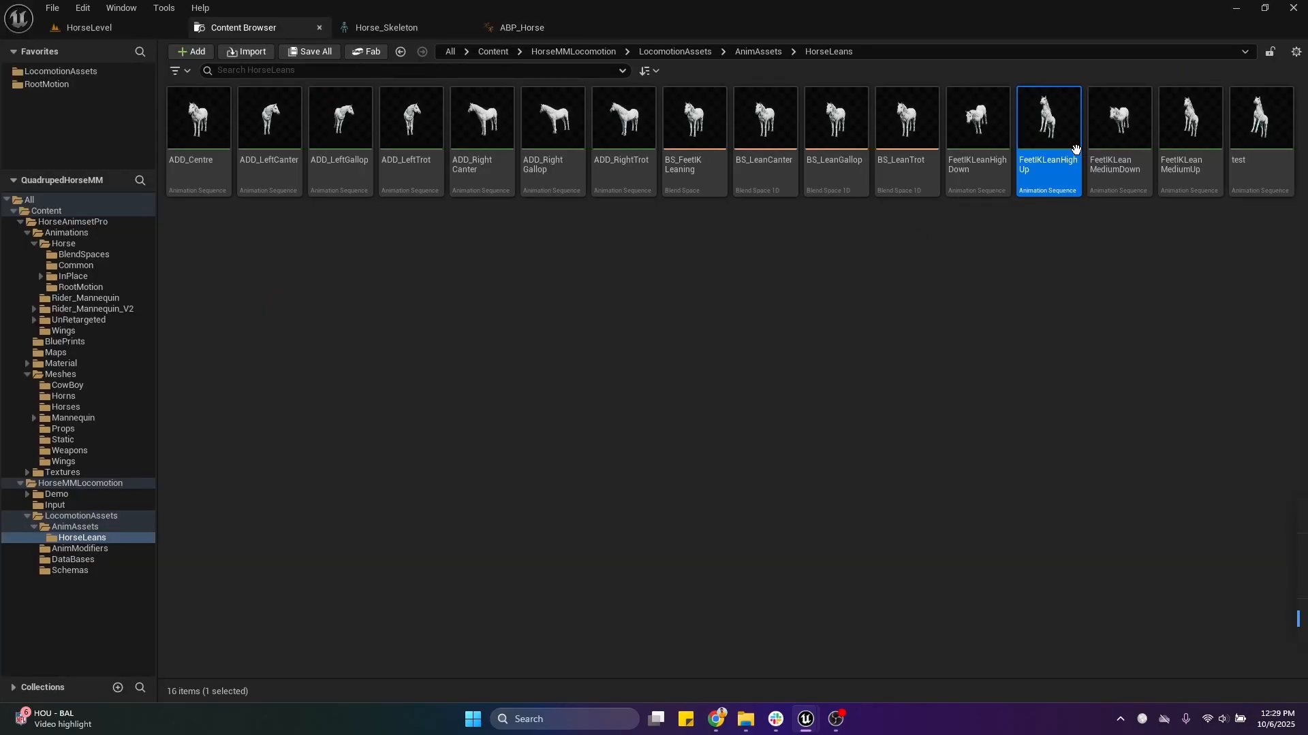
double_click(1042, 170)
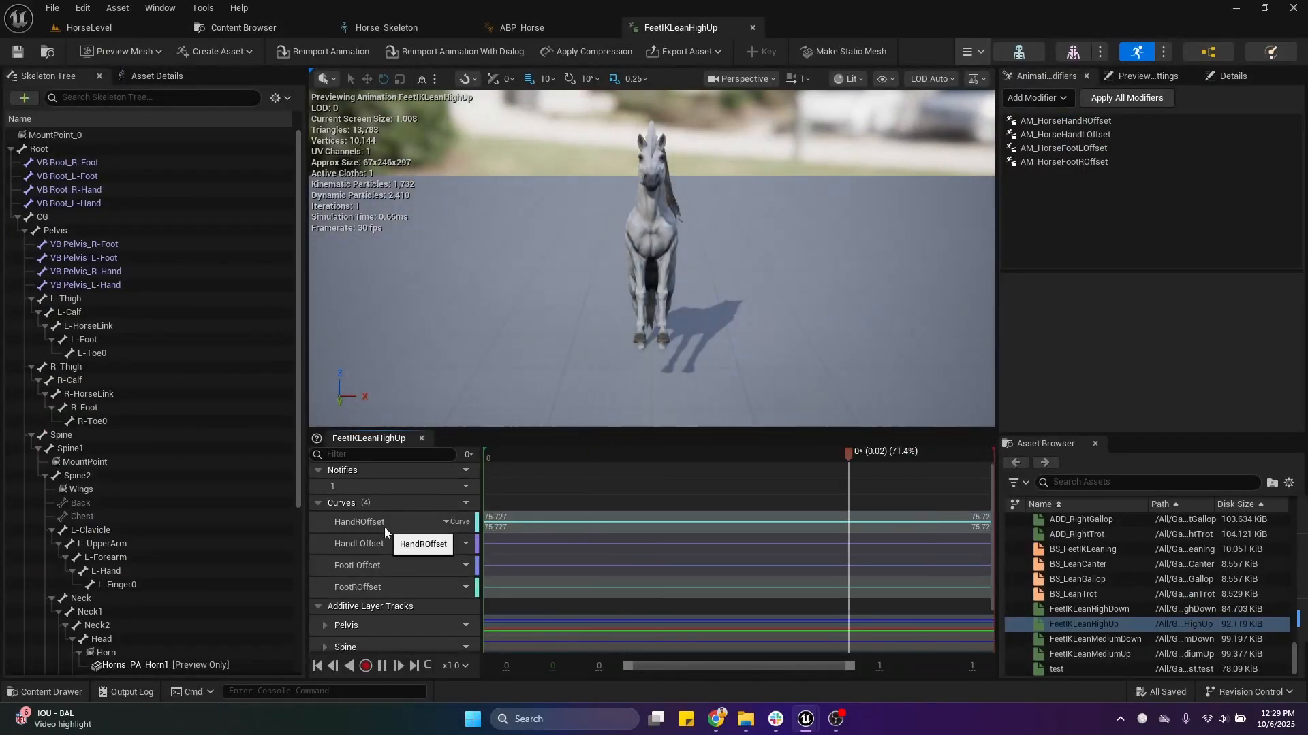
left_click(528, 28)
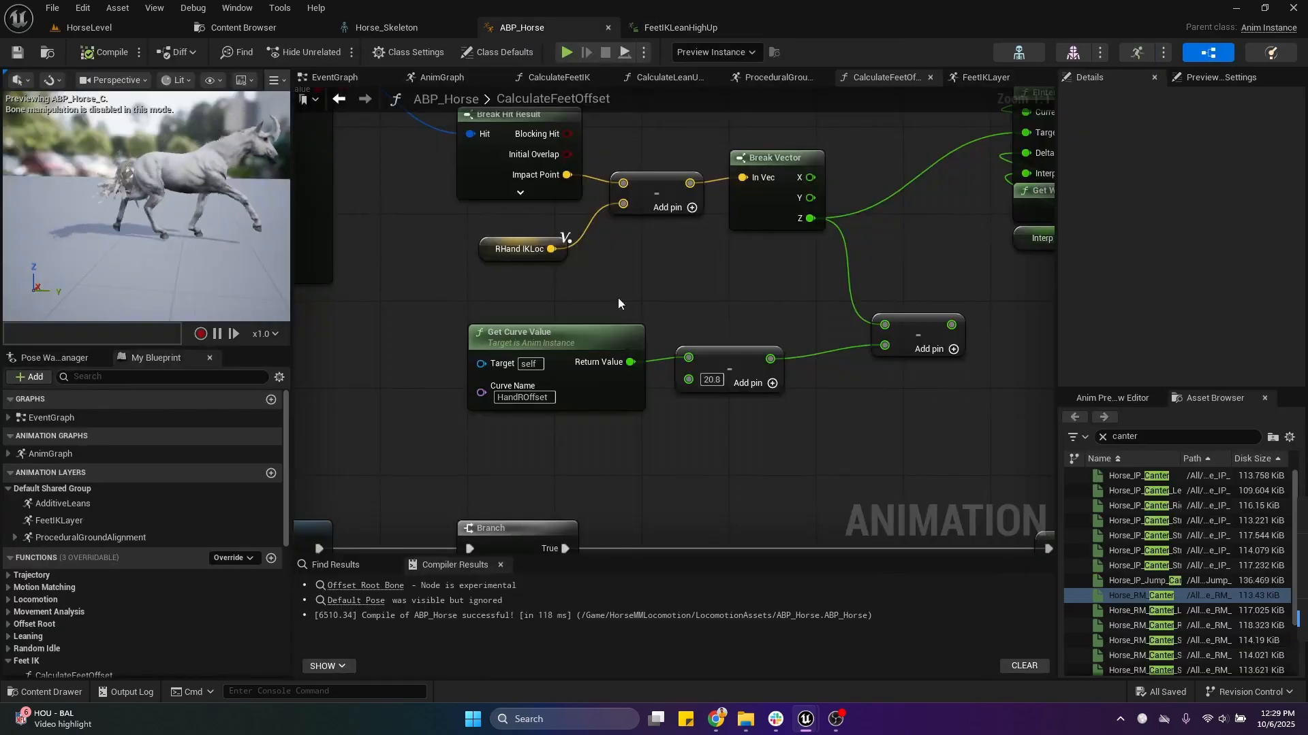
mouse_move(676, 376)
left_mouse_down()
mouse_move(677, 394)
mouse_move(656, 321)
mouse_move(694, 377)
mouse_move(677, 364)
left_mouse_up()
left_click(697, 307)
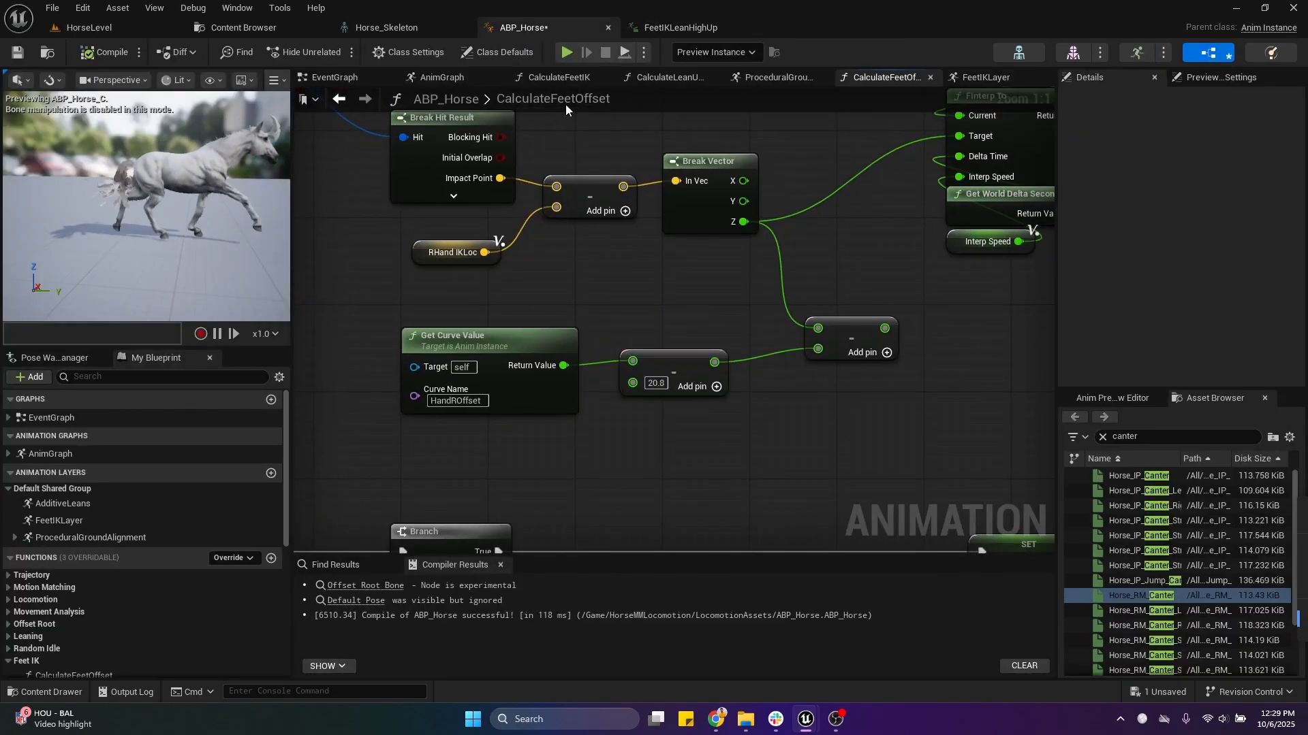
Open ADD_Centre from the HorseLeans folder and inspect its offset curves with the horse viewed from the side.
left_click(247, 27)
left_click(216, 179)
double_click(217, 179)
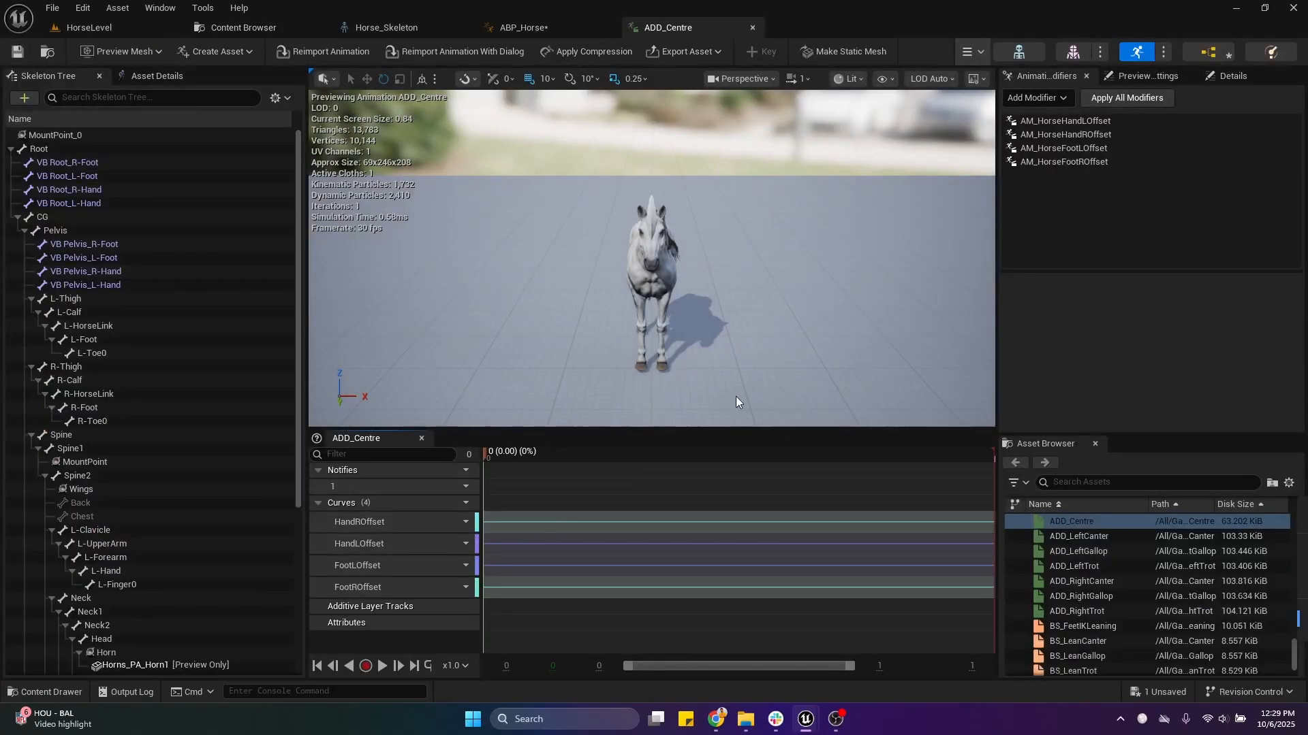
right_click_drag(736, 397, 782, 378)
key("w")
scroll(817, 381, "down", 4)
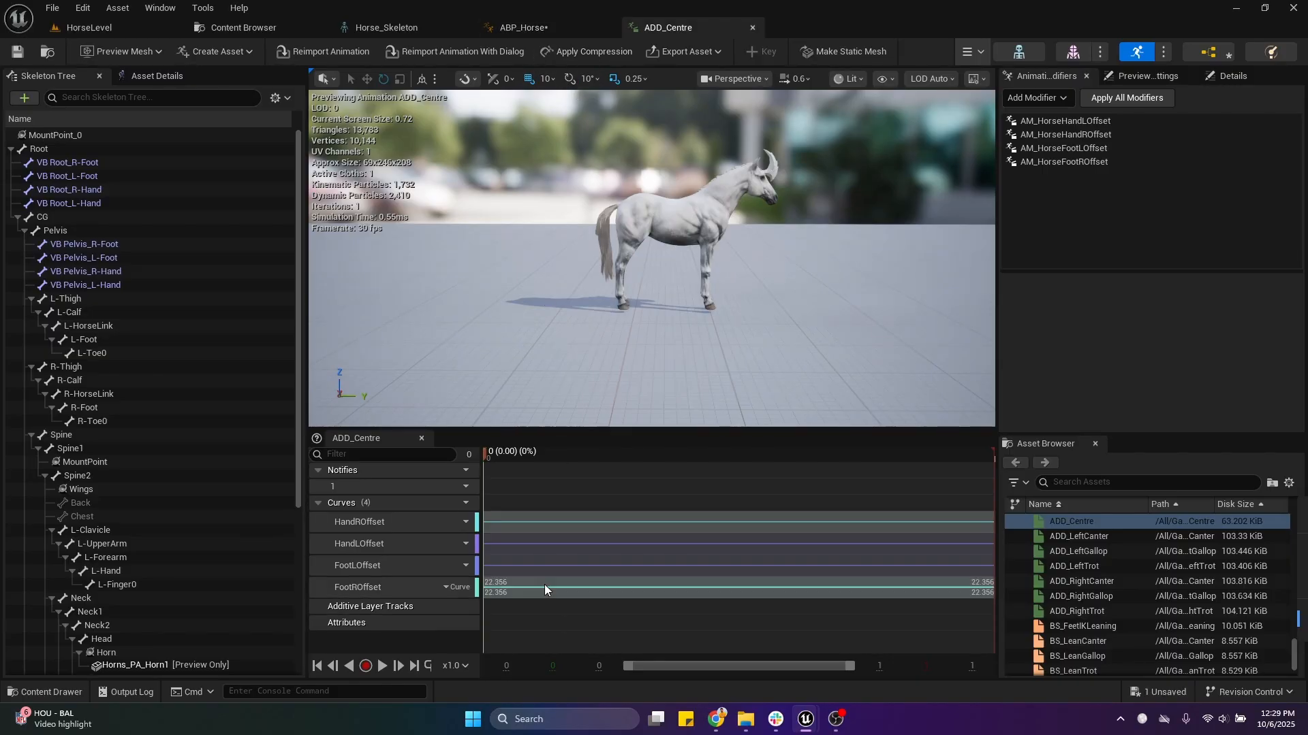
Return to CalculateFeetOffset and examine the HandROffset Get Curve Value node, its subtraction of 20.8 and the nodes around them.
left_click(559, 20)
left_click_drag(500, 294, 766, 431)
left_click(548, 433)
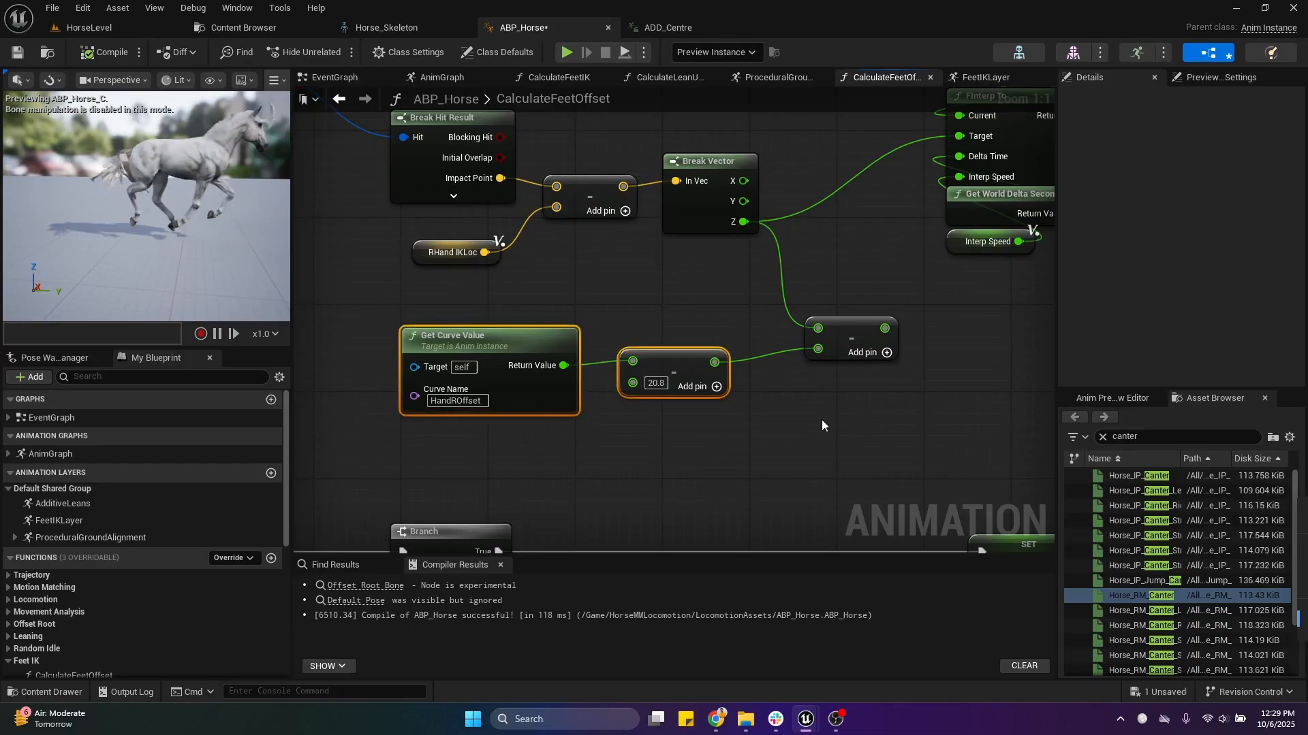
right_click_drag(821, 420, 698, 464)
left_click(746, 329)
right_click_drag(503, 331, 595, 345)
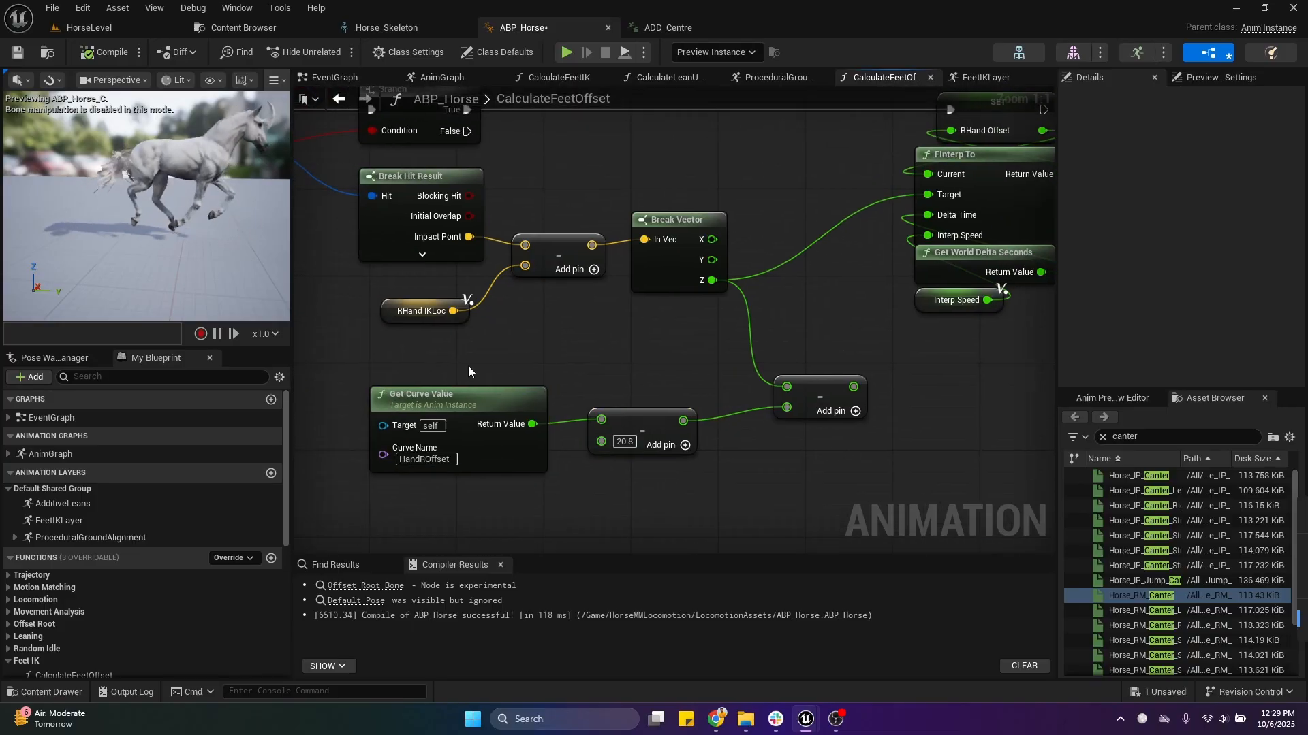
Connect the final right-hand subtraction result to the Target of the RHand Offset FInterp To node, then compile and save ABP_Horse.
left_click_drag(468, 365, 687, 238)
left_click(788, 310)
left_click_drag(853, 386, 810, 354)
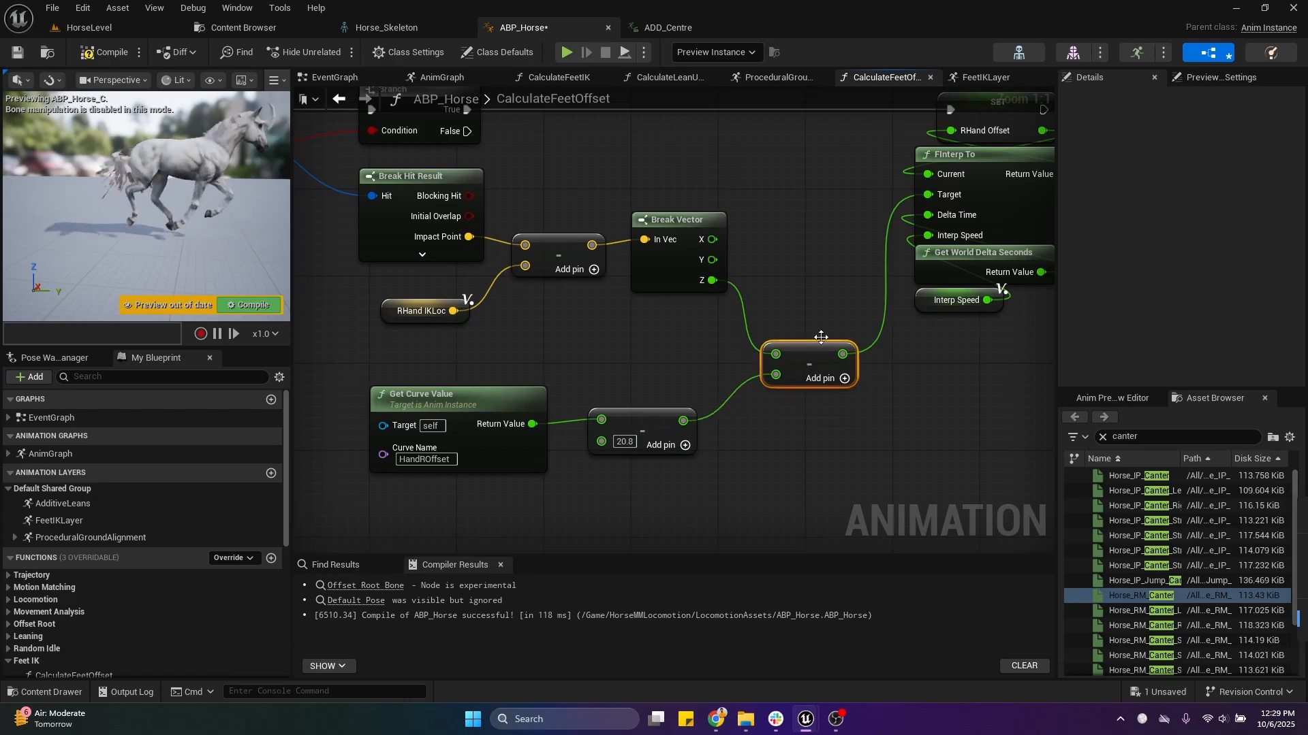
left_click(105, 52)
scroll(514, 503, "down", 2)
mouse_move(366, 146)
left_mouse_down()
mouse_move(848, 476)
mouse_move(990, 514)
mouse_move(888, 499)
mouse_move(359, 199)
mouse_move(363, 154)
left_mouse_up()
left_click(365, 151)
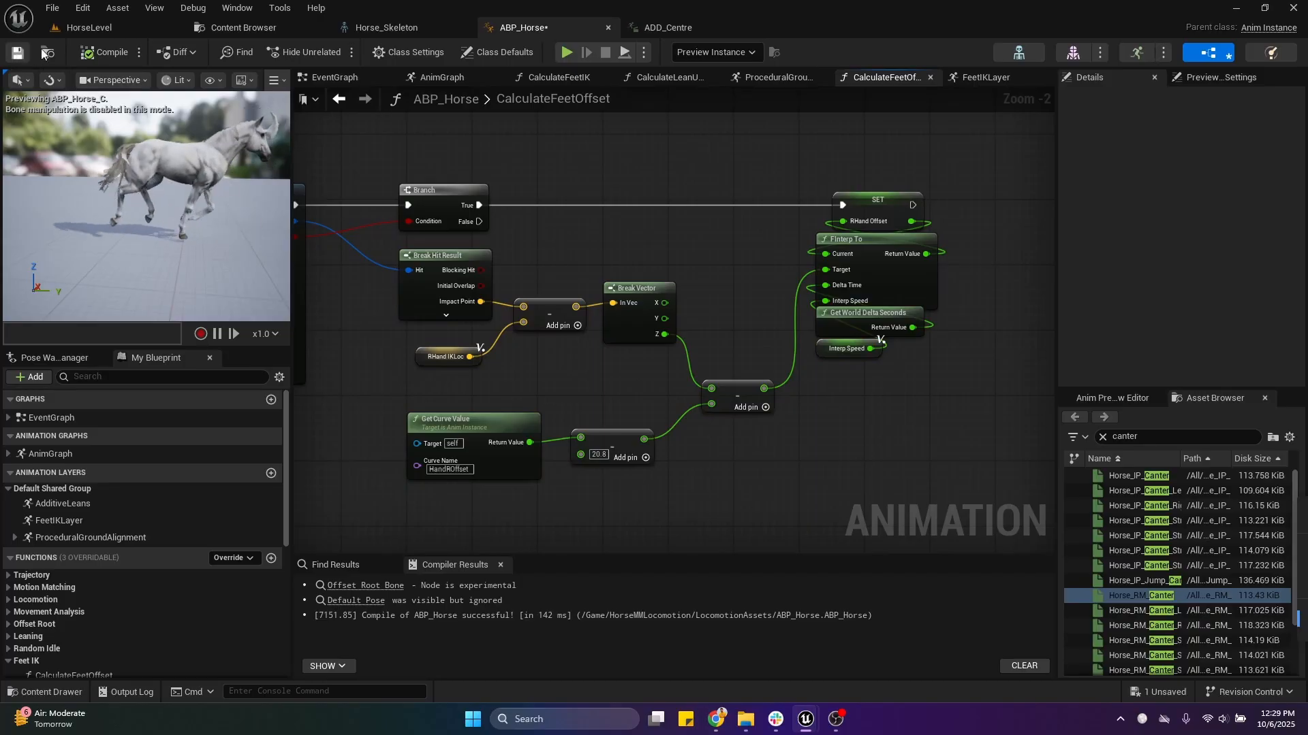
Play HorseLevel, eject from the horse to inspect its front hooves on the platform from the side, and stop the simulation.
left_click(146, 33)
left_click(331, 52)
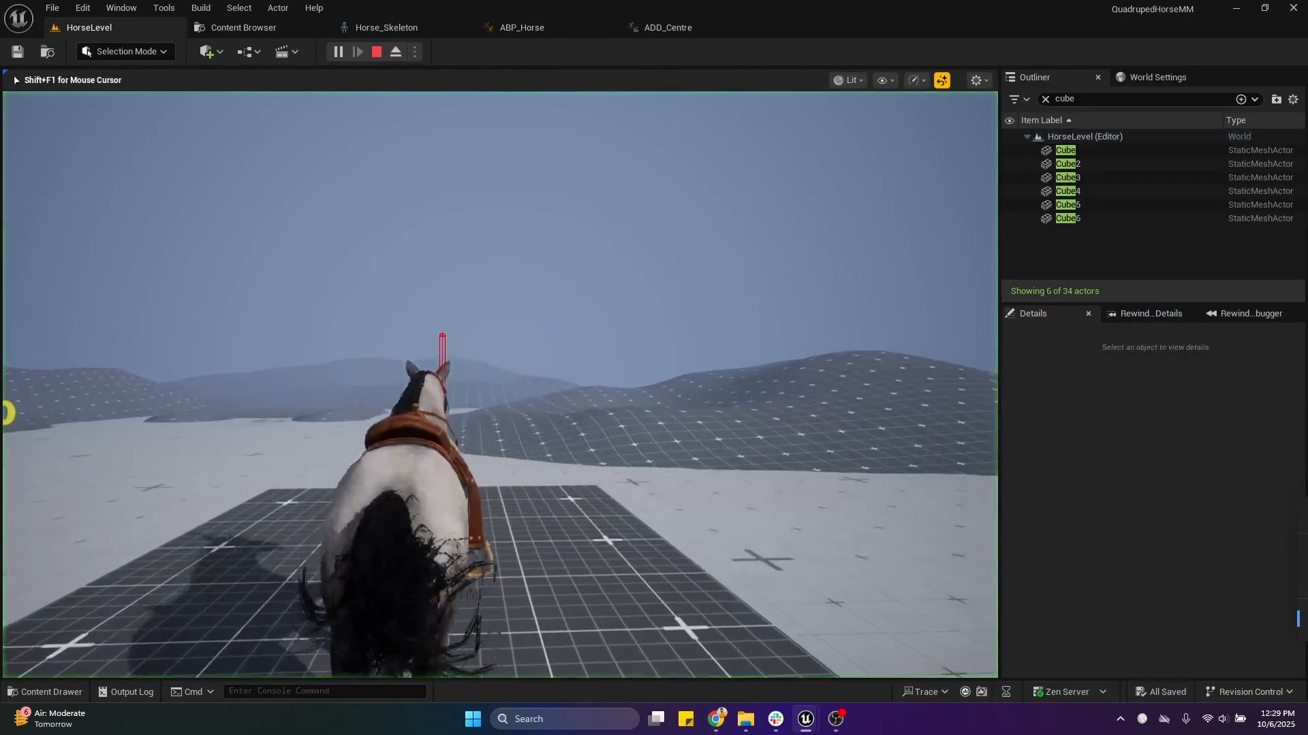
key("F8")
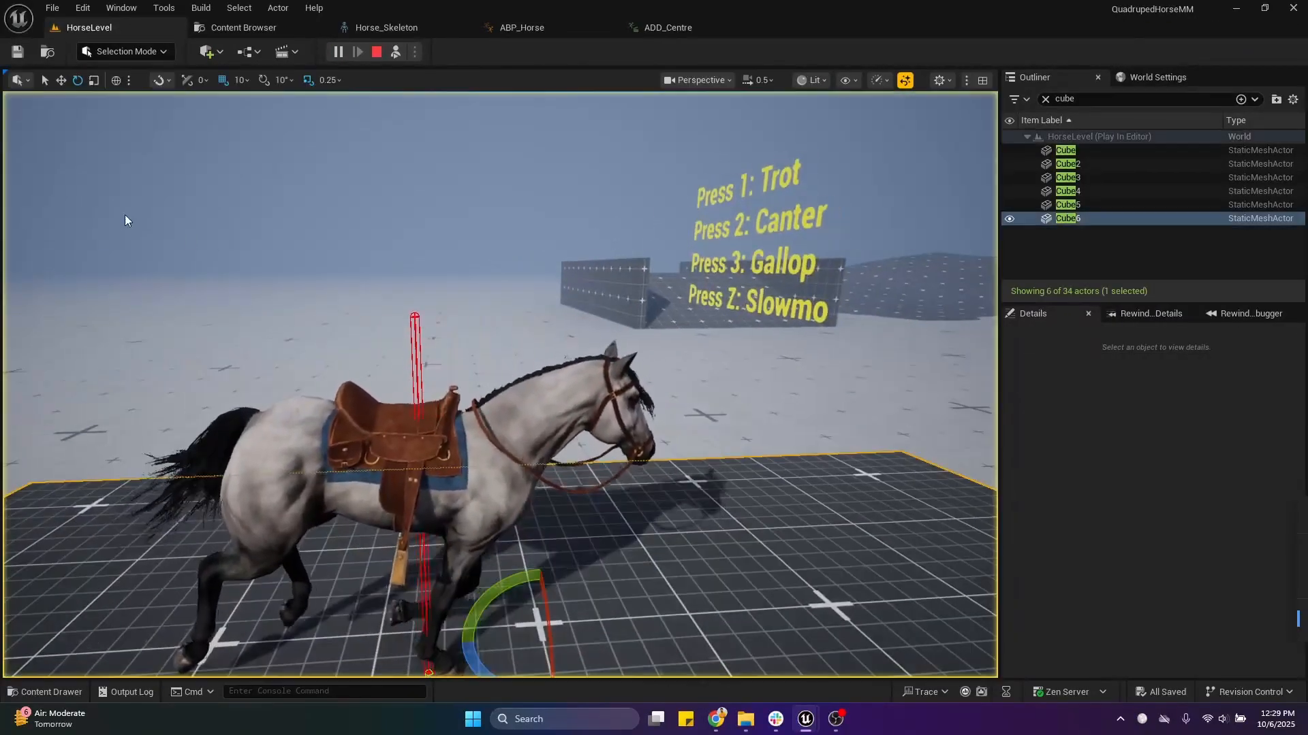
right_click_drag(531, 450, 532, 449)
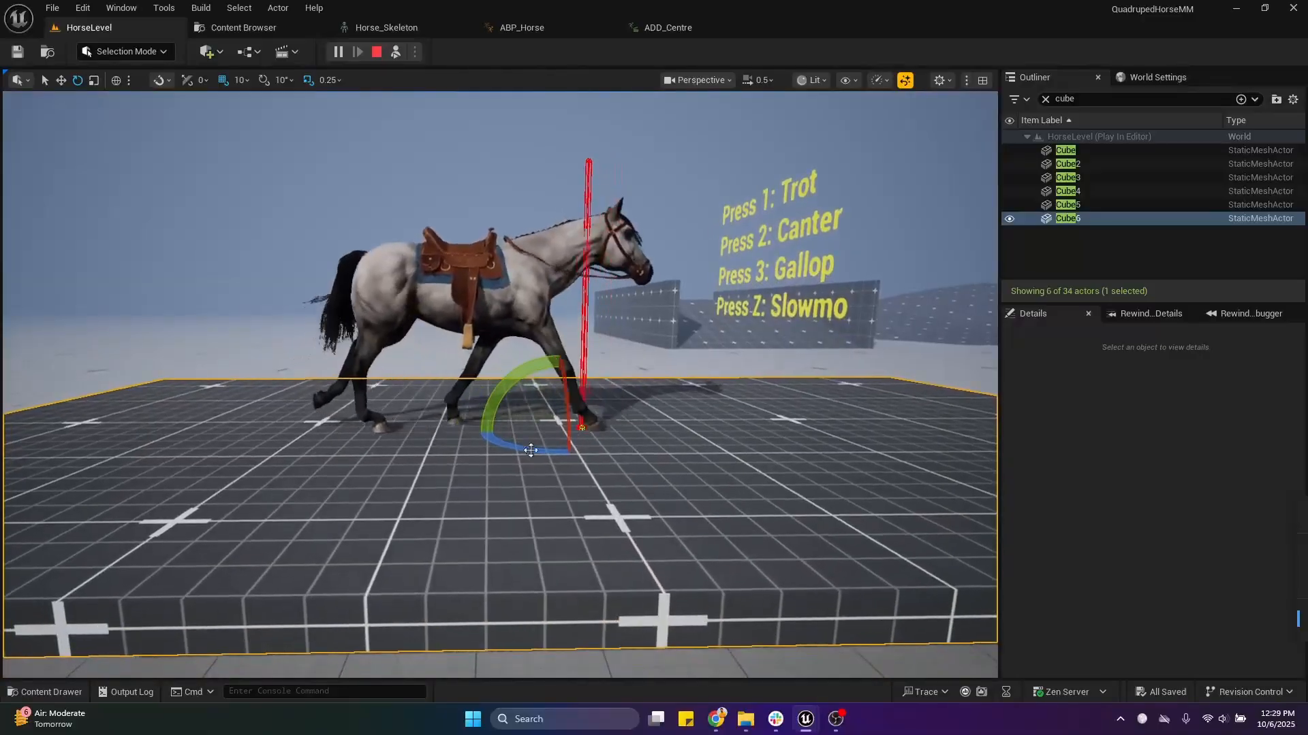
left_click_drag(502, 391, 492, 407)
left_click_drag(630, 427, 504, 86)
left_click(376, 52)
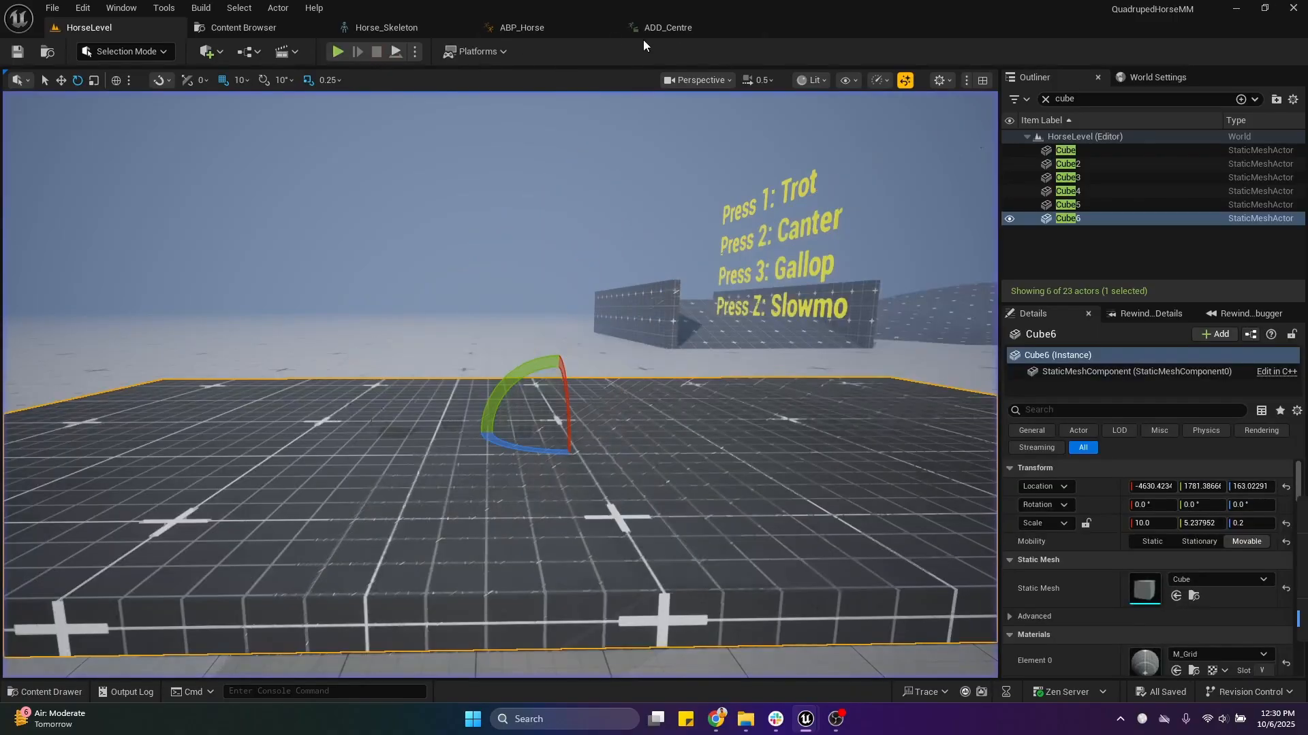
Connect the remaining Sequence outputs in CalculateFeetOffset to the left-hand, right-foot and left-foot branches.
left_click(574, 20)
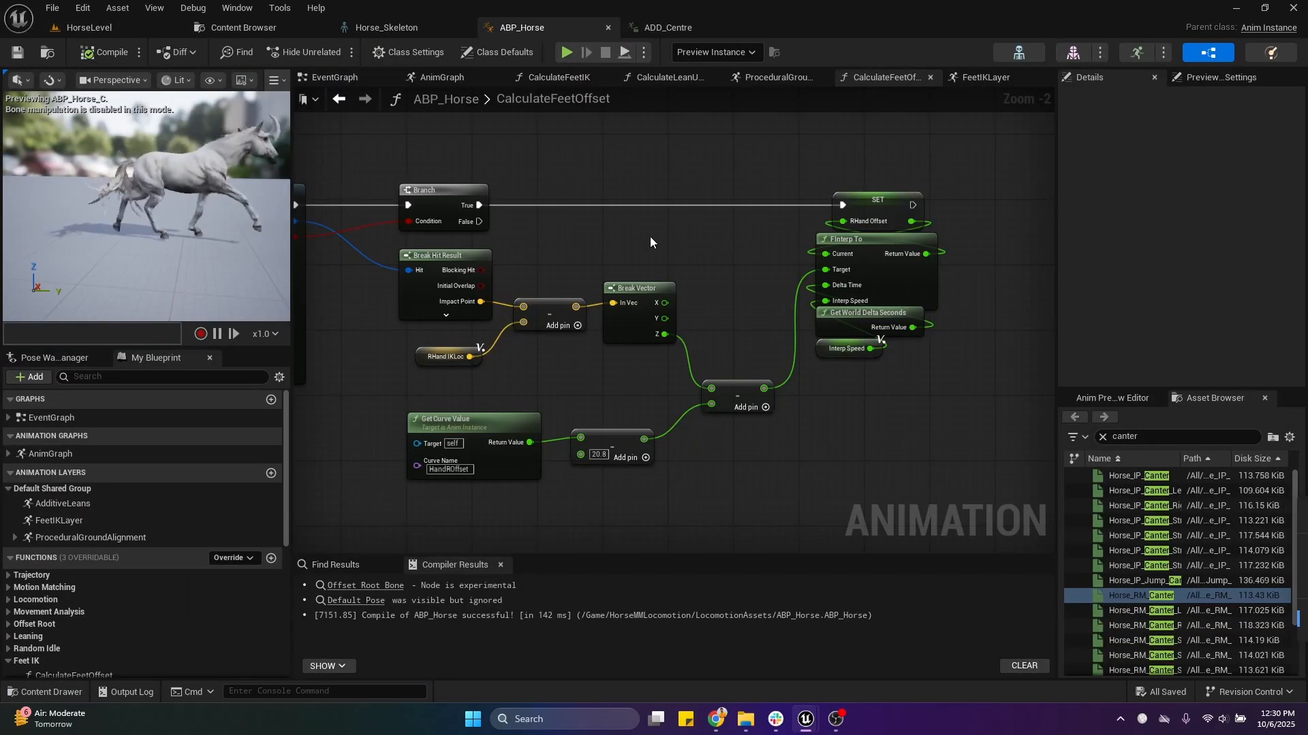
left_click(17, 52)
scroll(591, 238, "down", 3)
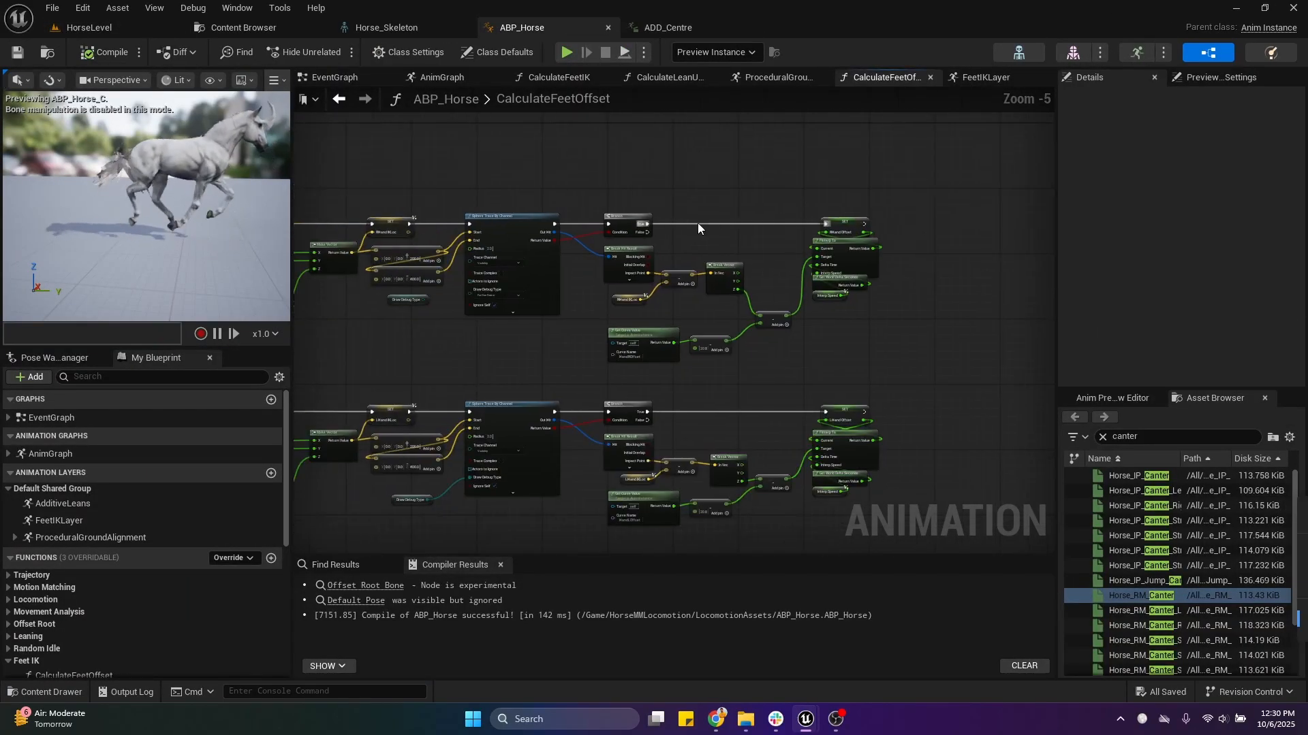
right_click_drag(687, 390, 880, 398)
right_click_drag(527, 362, 913, 263)
scroll(555, 329, "up", 2)
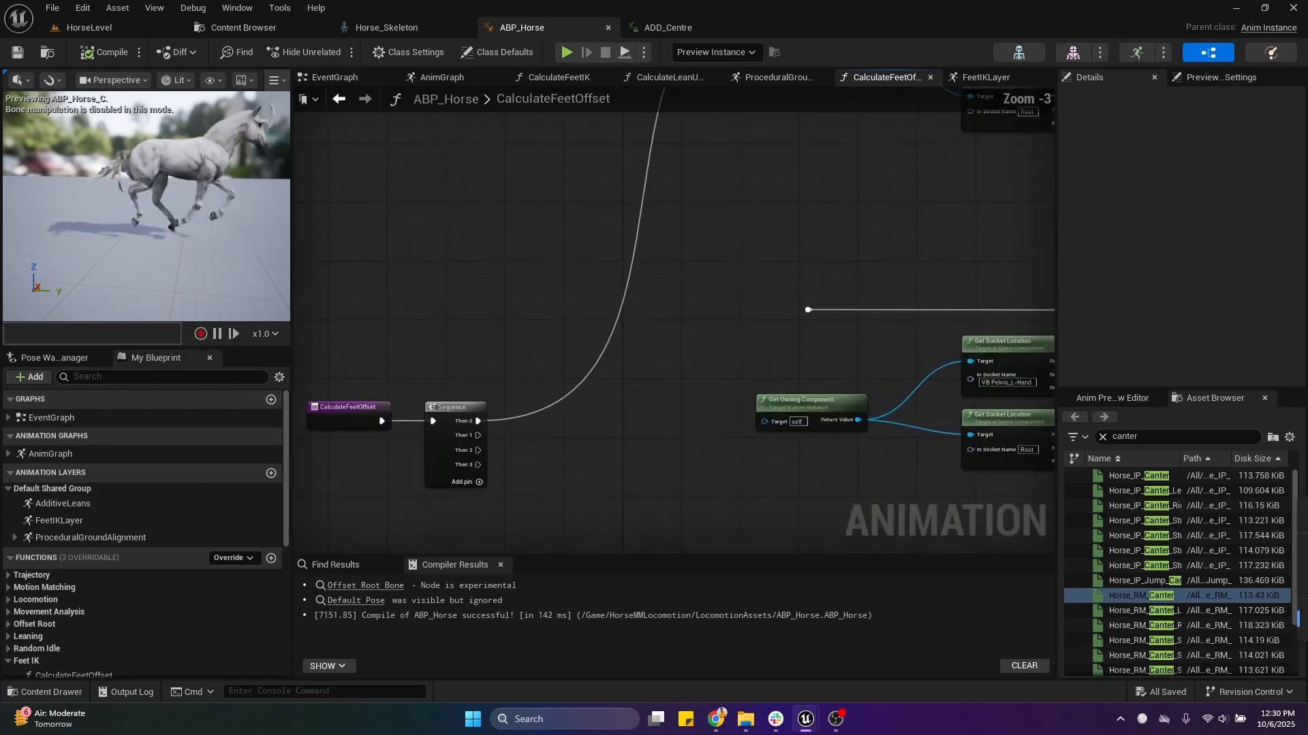
right_click_drag(450, 435, 441, 318)
left_click_drag(441, 318, 799, 191)
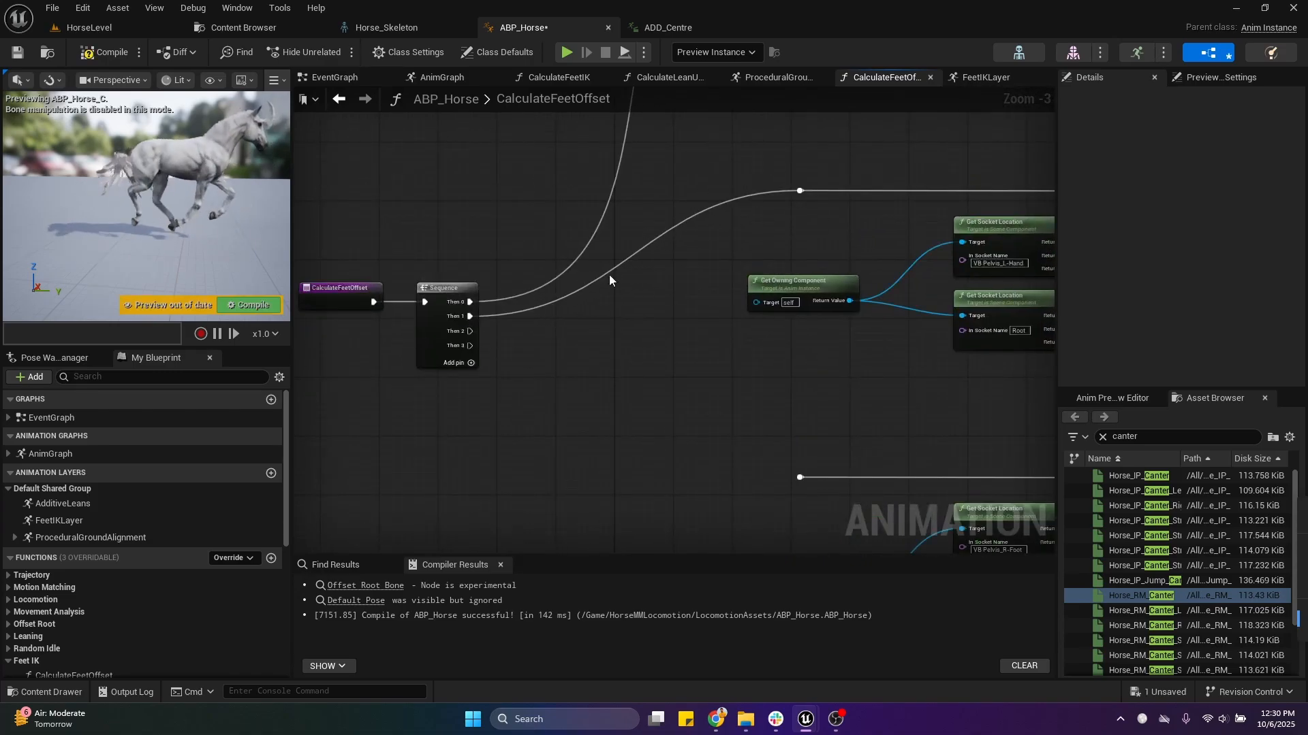
left_click_drag(470, 331, 811, 407)
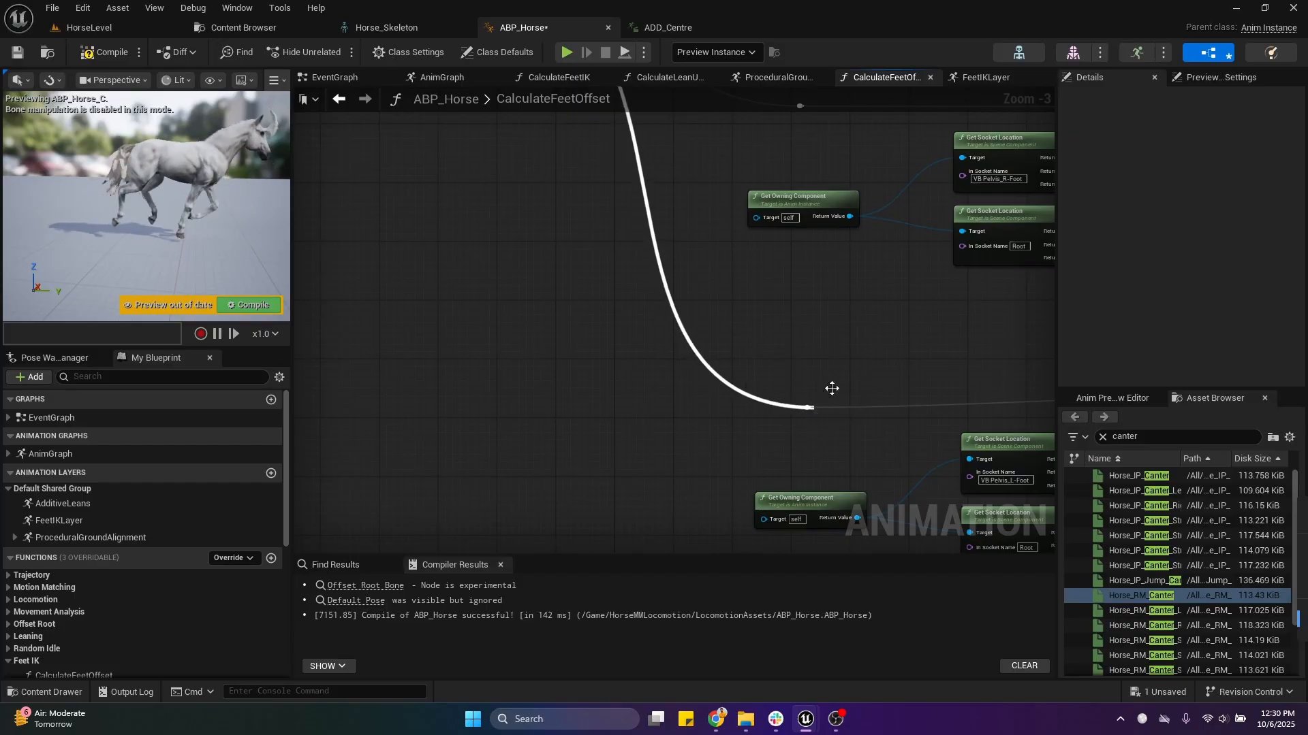
Review the newly connected offset branches in CalculateFeetOffset and compile ABP_Horse.
scroll(835, 378, "down", 1)
right_click_drag(730, 341, 728, 504)
left_click_drag(563, 242, 814, 419)
scroll(843, 344, "down", 3)
scroll(843, 347, "up", 3)
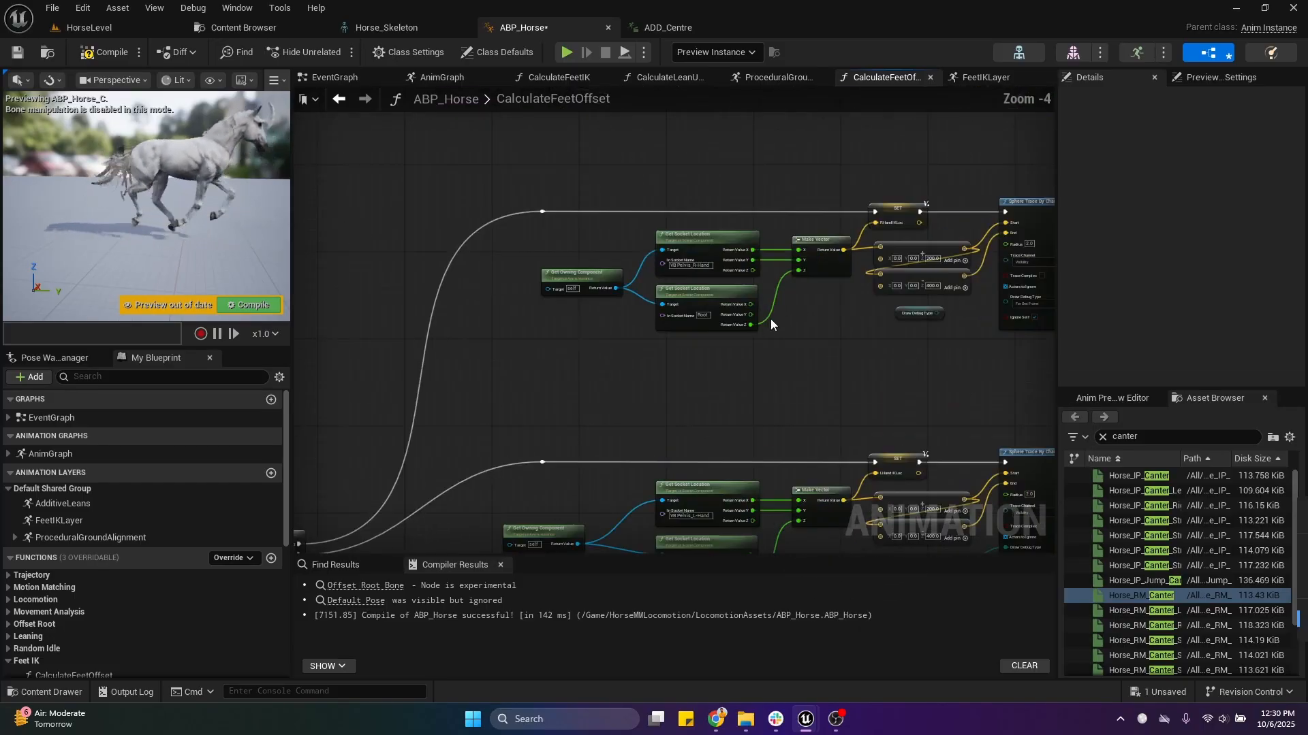
key("F7")
Examine the left-hand branch from the VB Pelvis_L-Hand socket location through to the LHand Offset interpolation.
scroll(526, 295, "up", 2)
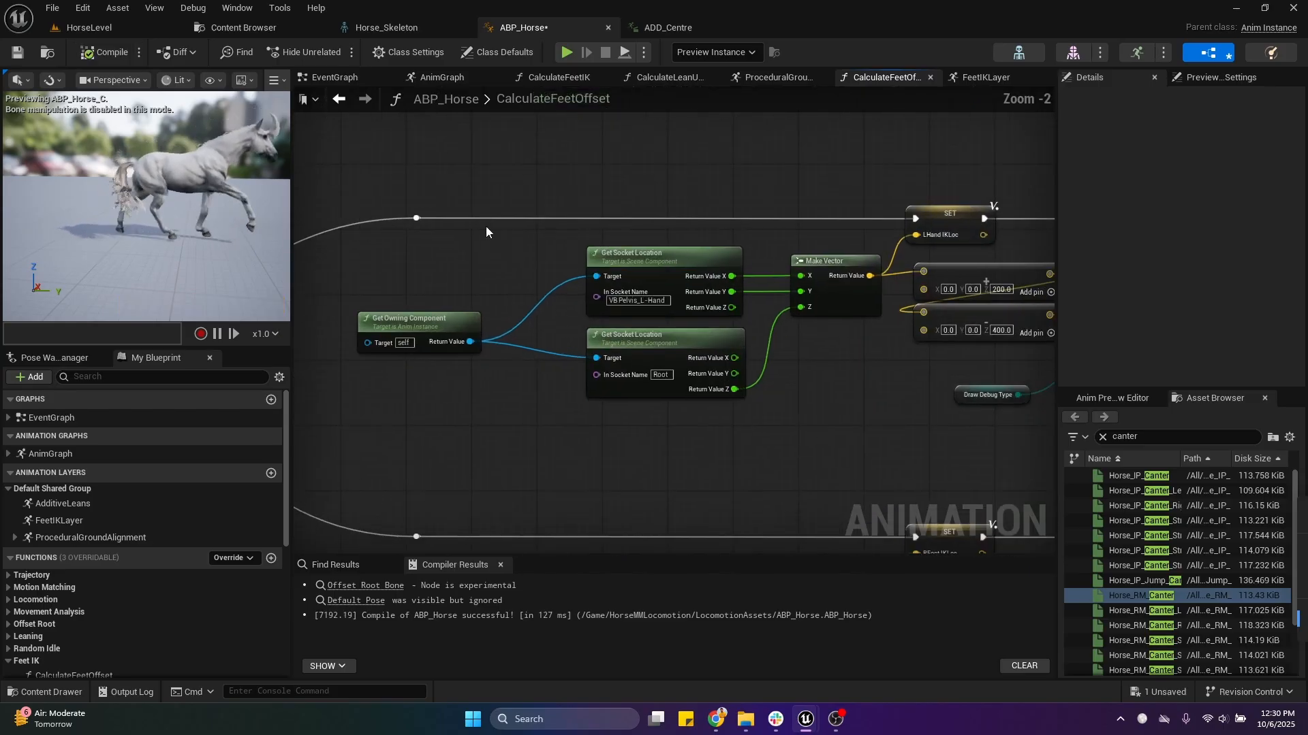
left_click_drag(984, 493, 983, 494)
scroll(915, 476, "down", 2)
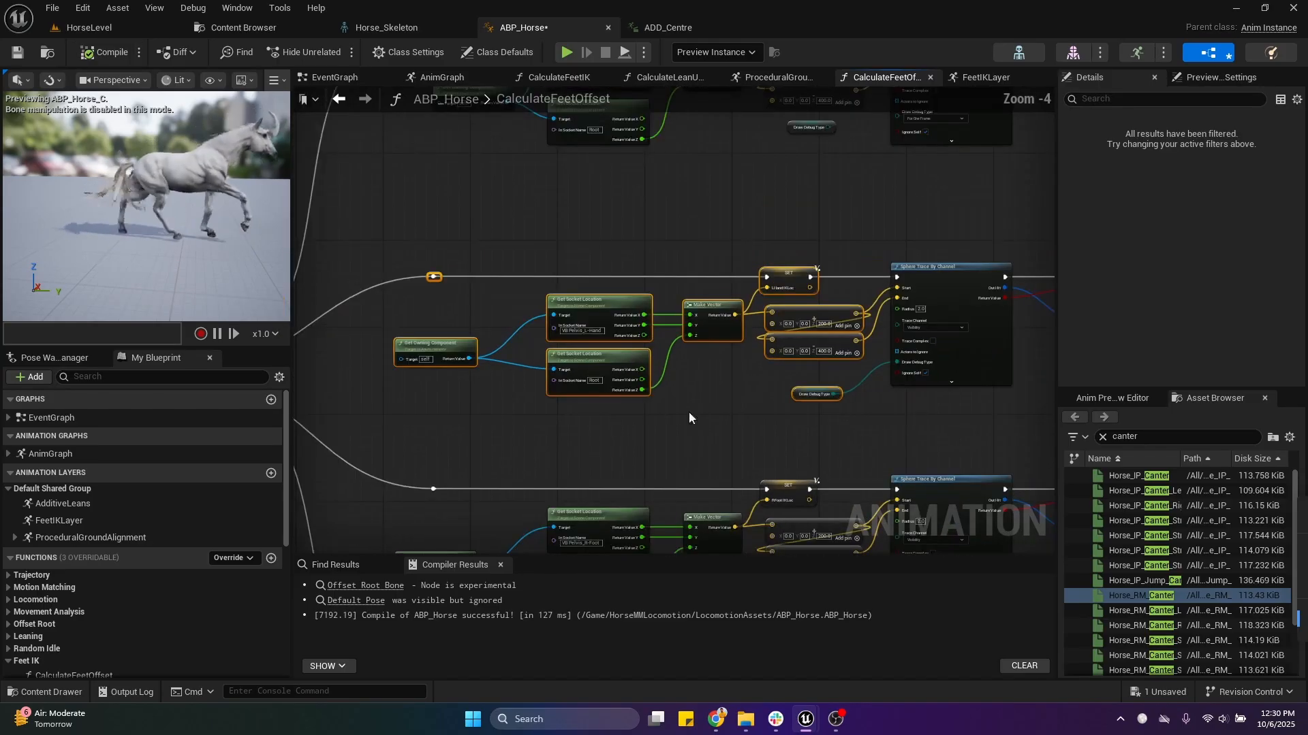
right_click_drag(946, 447, 361, 416)
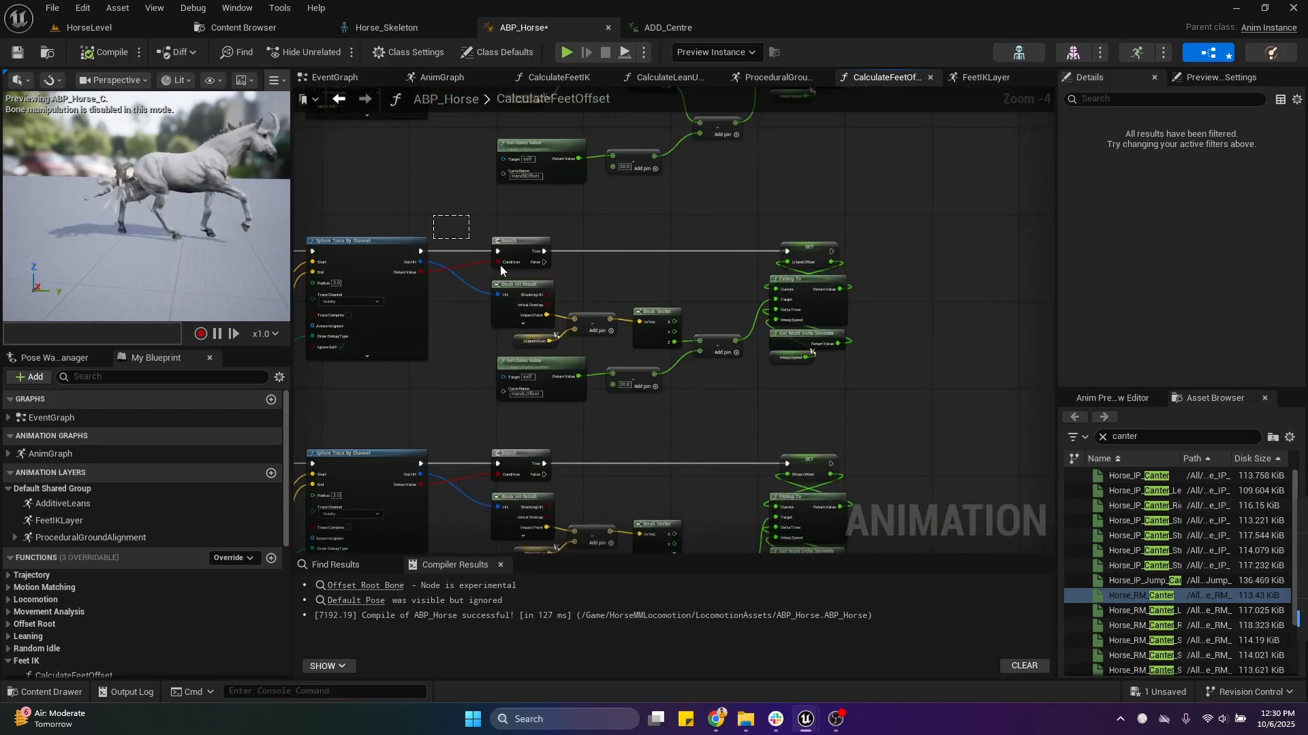
scroll(832, 403, "up", 1)
right_click_drag(829, 406, 917, 417)
left_click(866, 435)
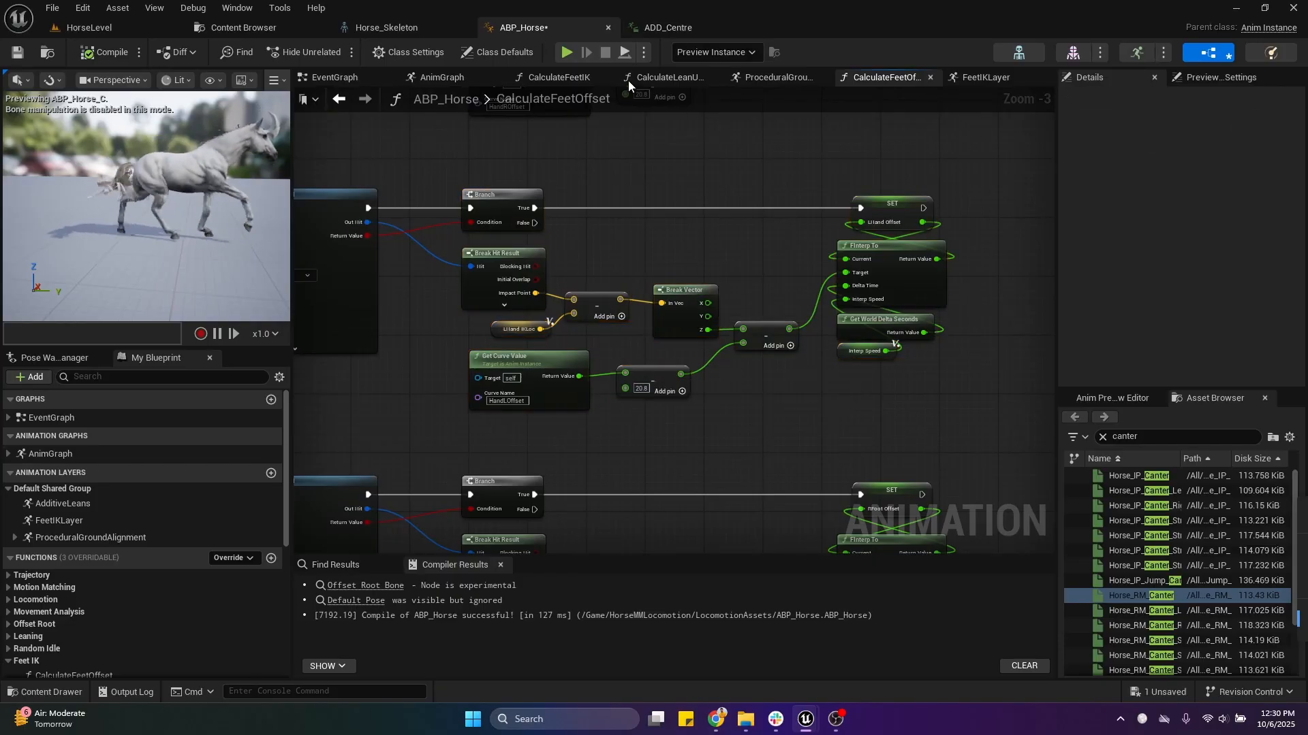
Examine the right-foot branch in CalculateFeetOffset from the VB Pelvis_R-Foot socket location through to the RFoot Offset interpolation.
scroll(696, 258, "down", 3)
right_click_drag(700, 318, 847, 259)
scroll(409, 361, "up", 3)
right_click_drag(500, 327, 399, 466)
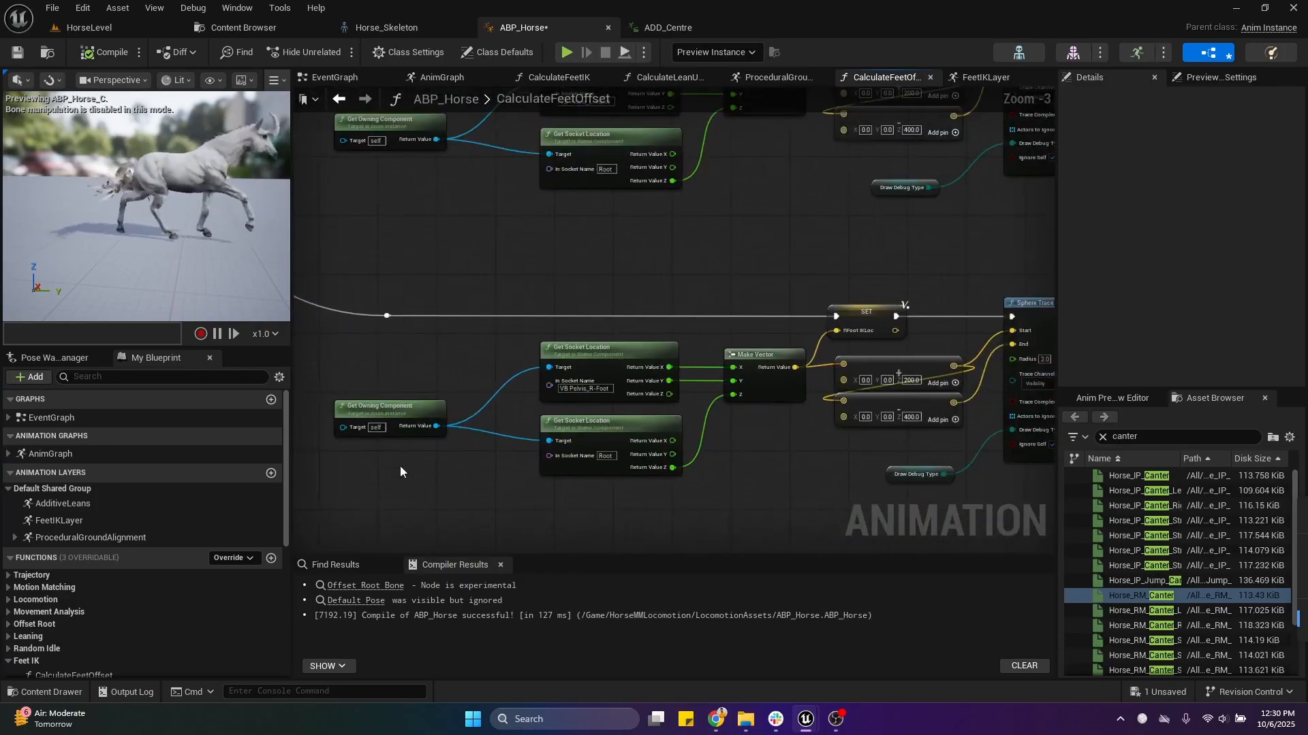
scroll(400, 466, "down", 1)
scroll(378, 369, "up", 1)
left_click_drag(341, 313, 906, 534)
right_click_drag(825, 484, 504, 444)
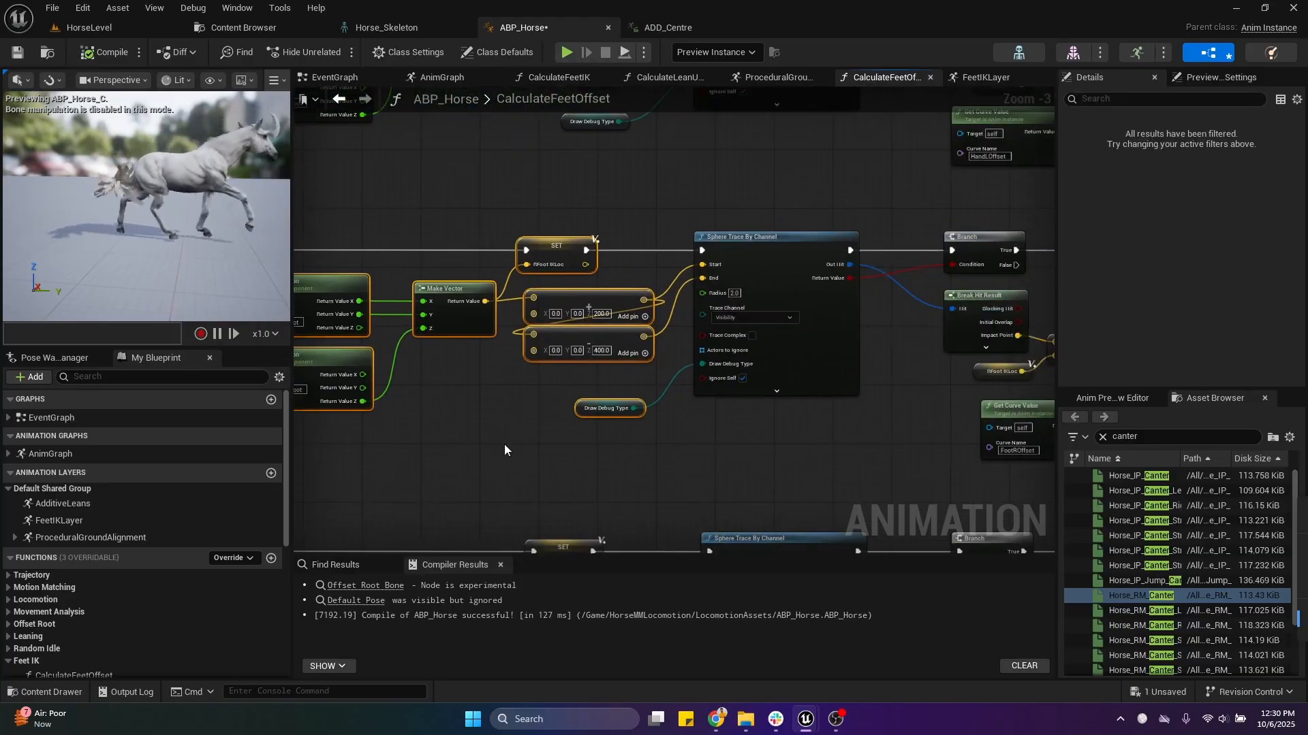
scroll(701, 465, "down", 2)
right_click_drag(803, 443, 536, 452)
scroll(538, 450, "up", 1)
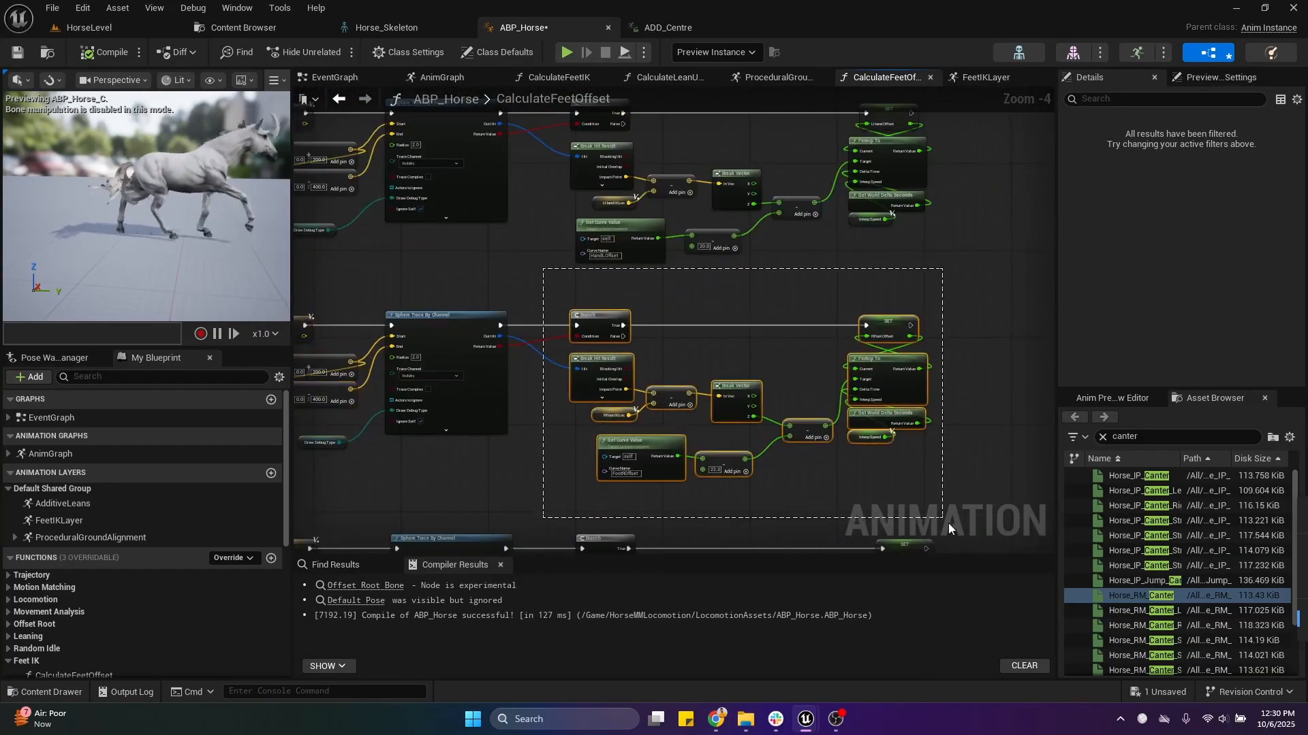
Compare the FootROffset curve in ADD_Centre with the right-foot subtraction node, and review the left-foot branch in CalculateFeetOffset.
scroll(757, 493, "up", 3)
left_click(673, 28)
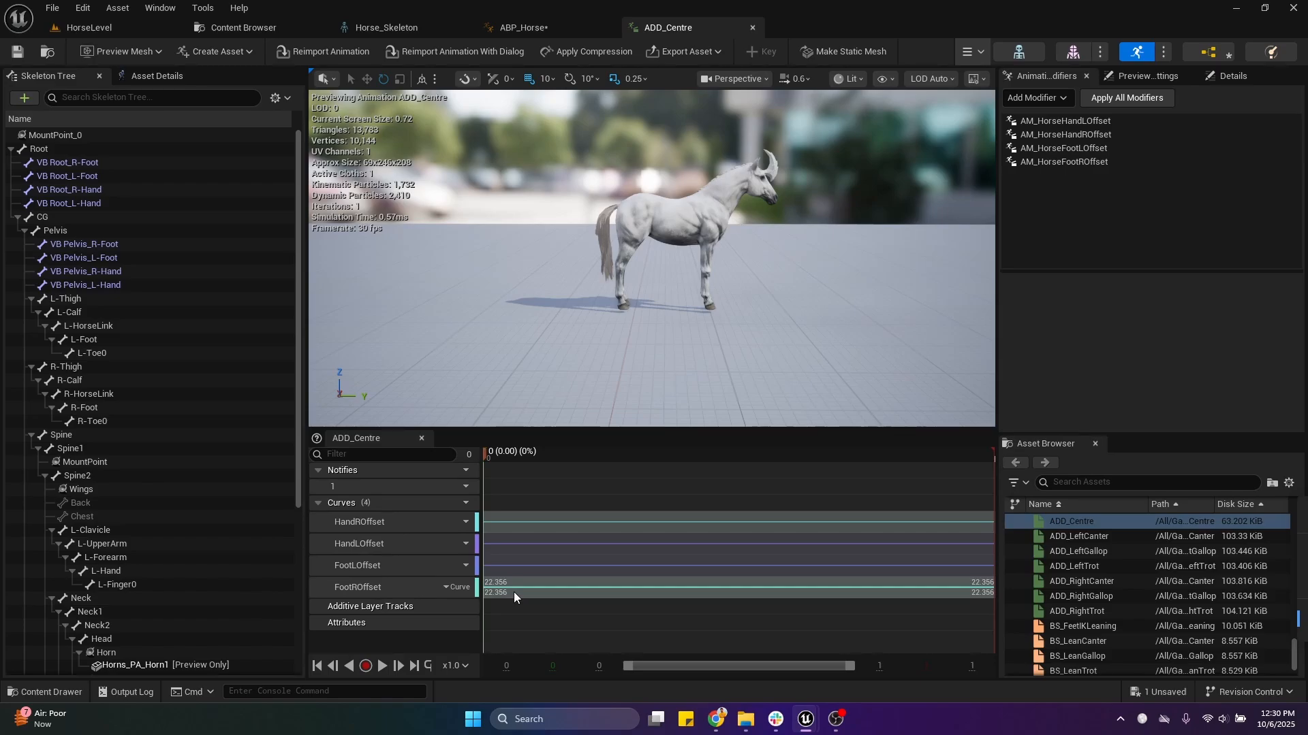
left_click(534, 27)
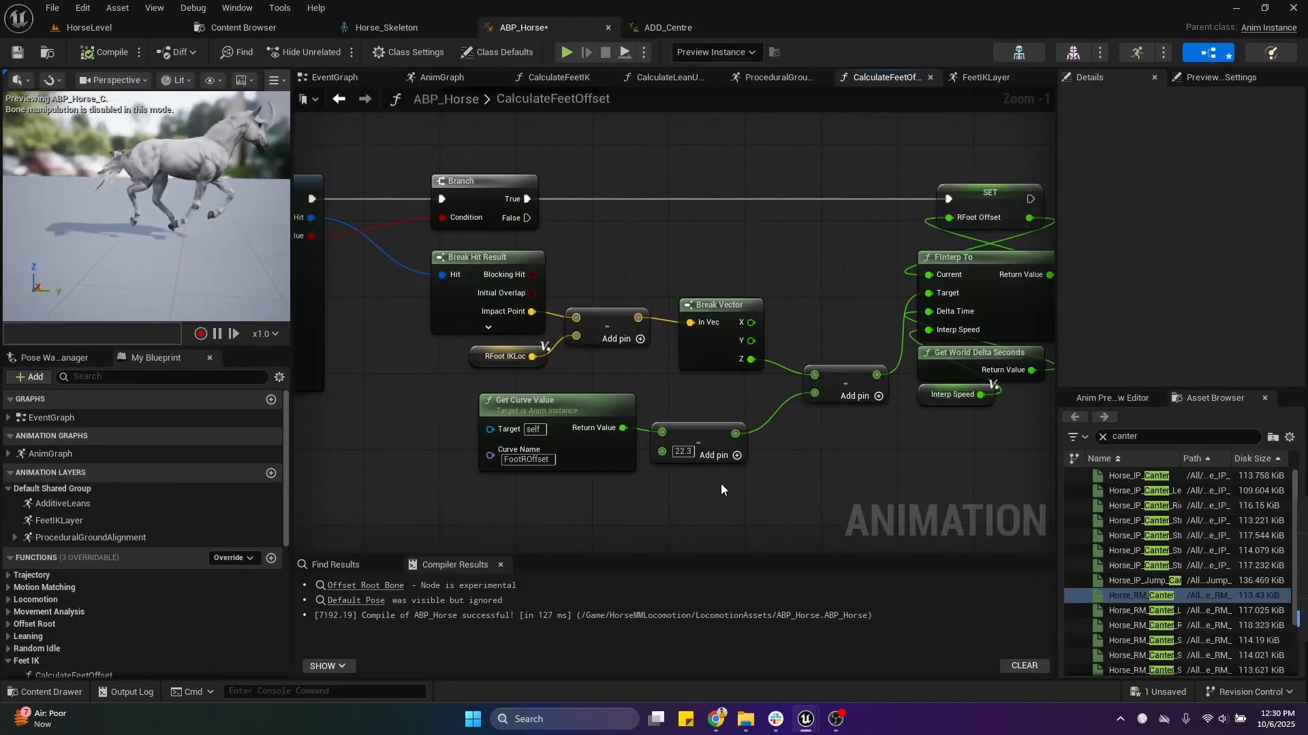
scroll(704, 480, "down", 4)
scroll(719, 501, "up", 4)
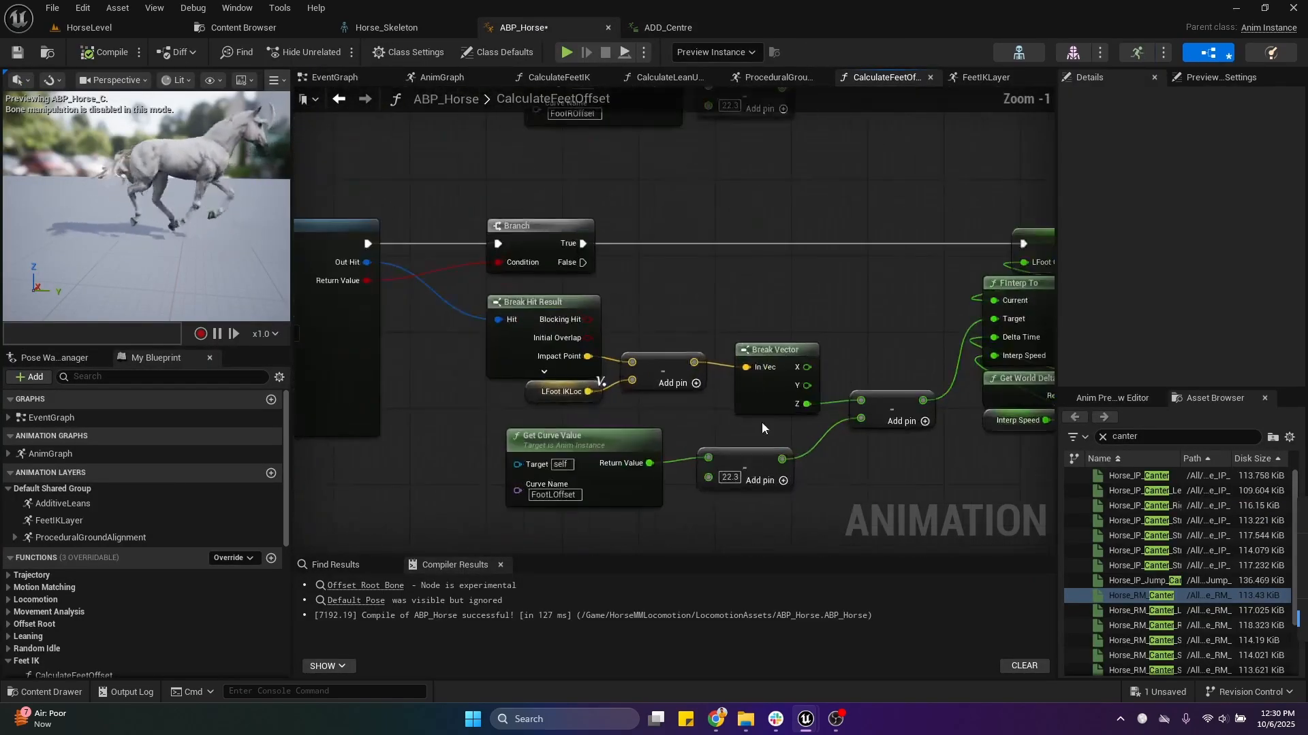
scroll(775, 512, "down", 3)
right_click_drag(776, 508, 840, 489)
scroll(609, 320, "down", 1)
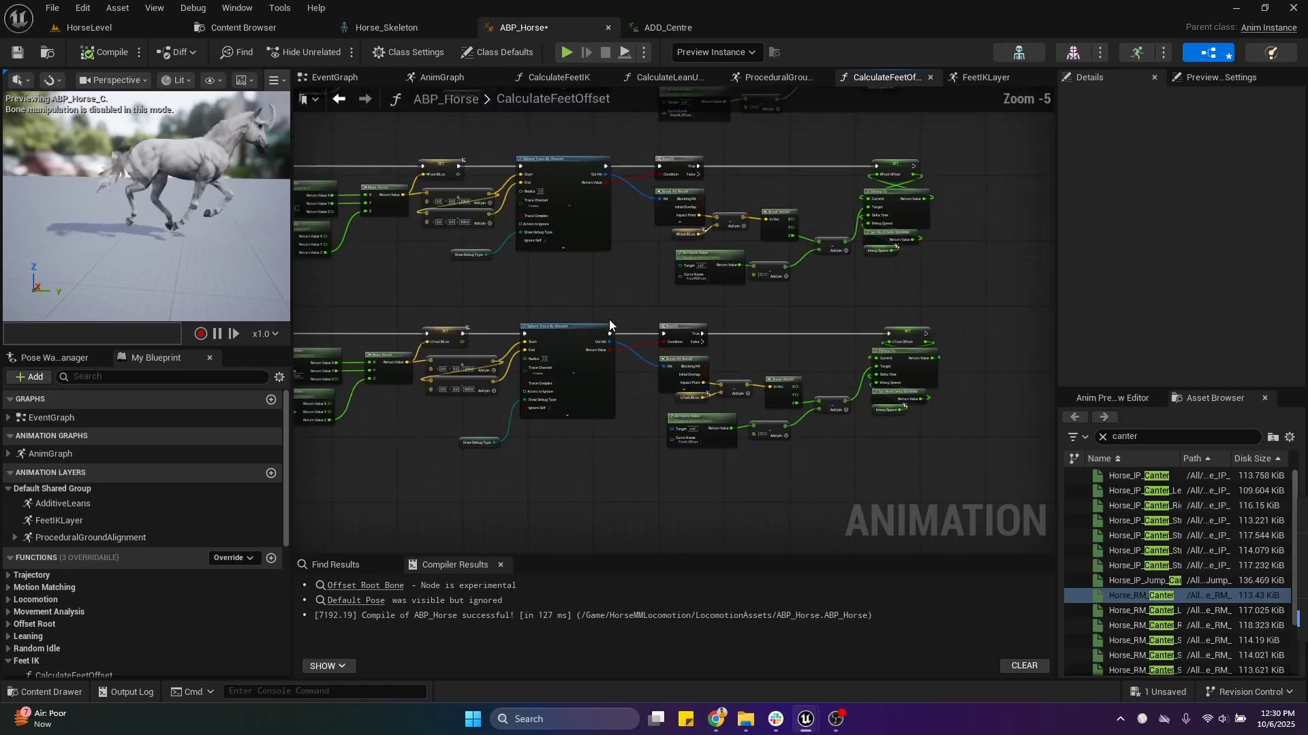
Disconnect Draw Debug Type from the right-hand and left-hand sphere traces and set both to draw For One Frame.
mouse_move(607, 320)
right_mouse_down()
mouse_move(796, 462)
mouse_move(683, 458)
mouse_move(734, 551)
right_mouse_up()
scroll(822, 358, "up", 2)
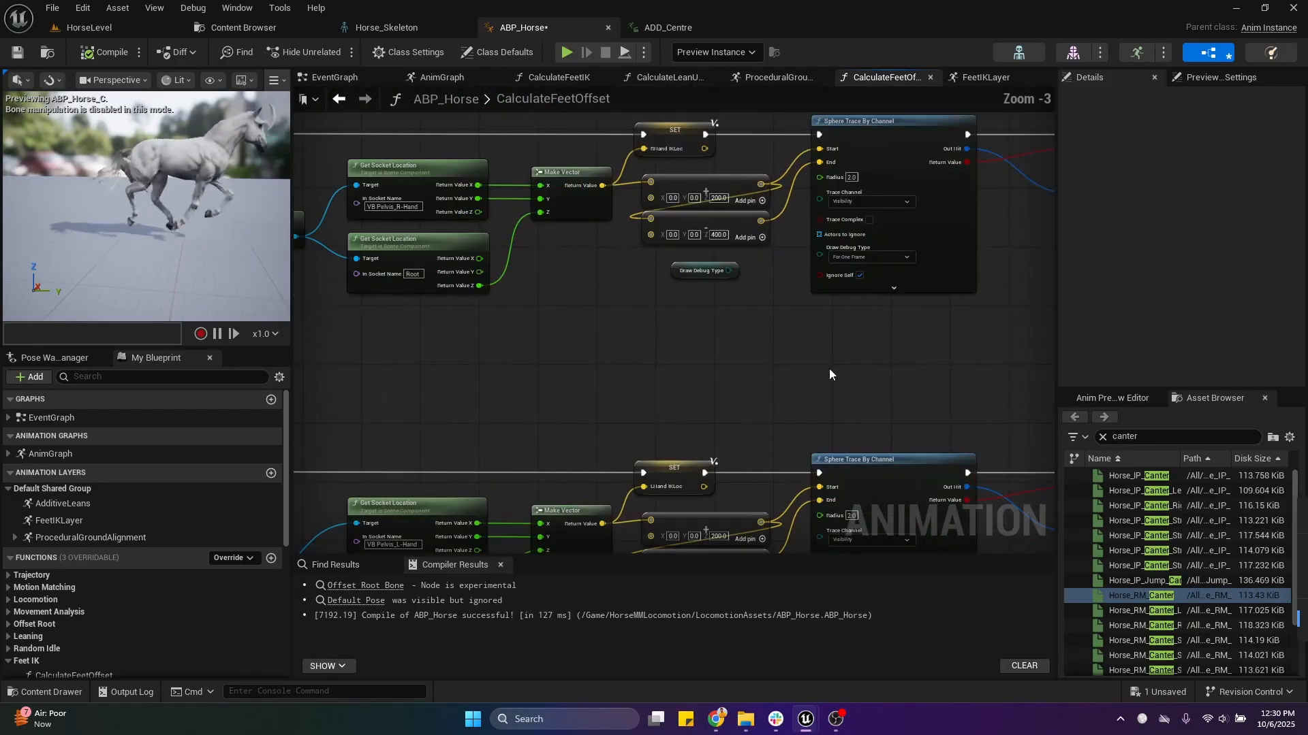
right_click_drag(829, 373, 717, 200)
right_click_drag(632, 256, 638, 397)
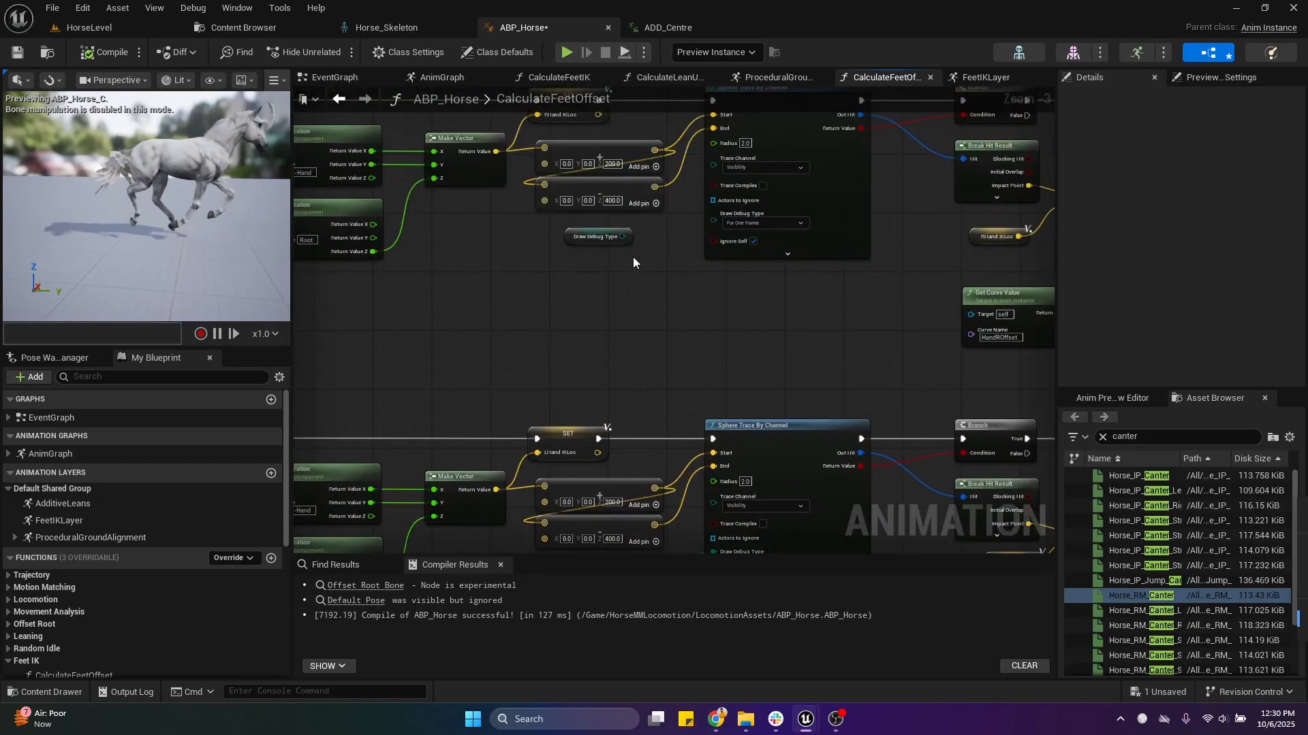
right_click_drag(631, 253, 602, 119)
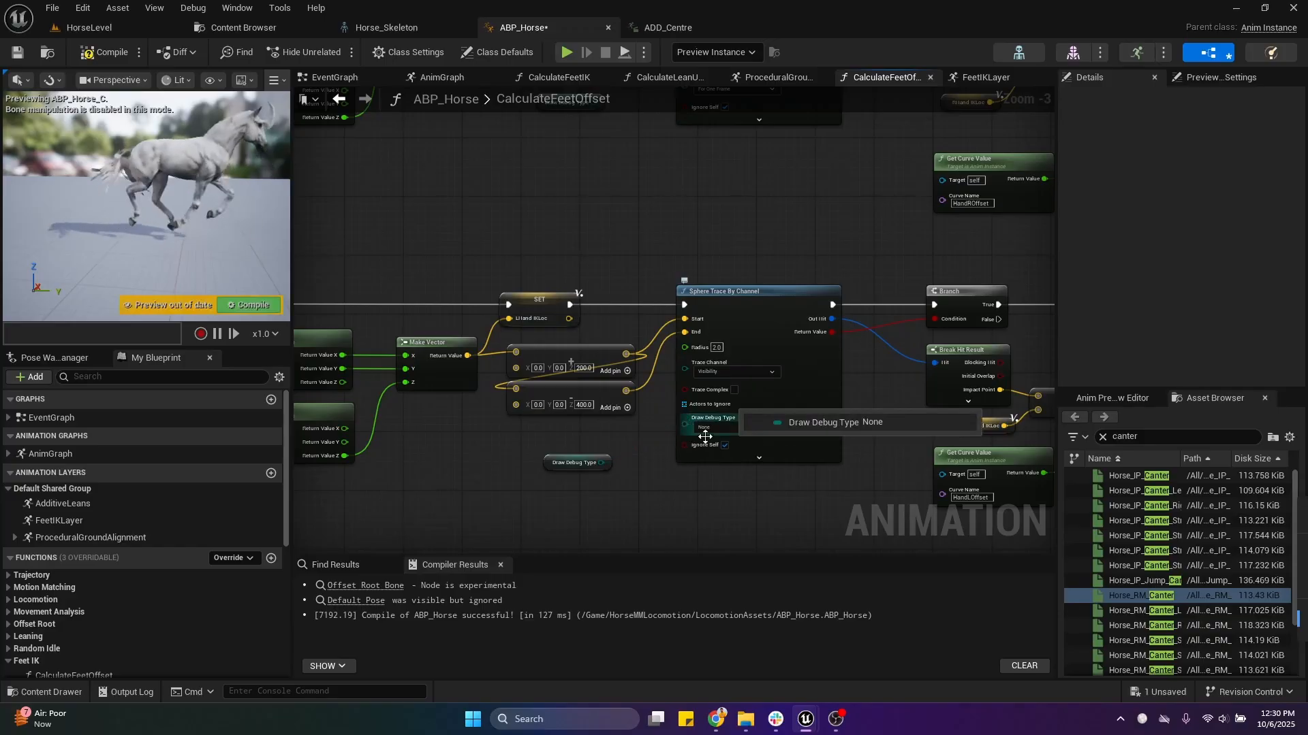
left_click(720, 429)
left_click(725, 455)
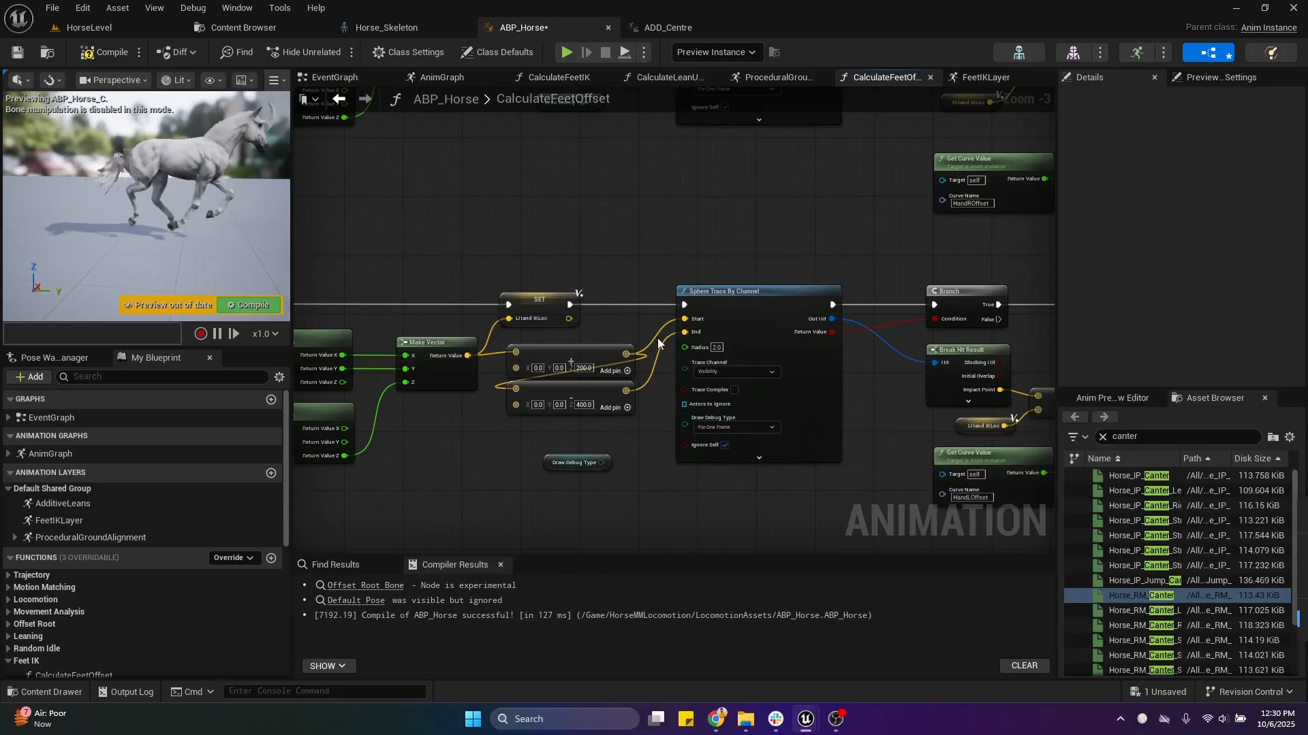
Disconnect Draw Debug Type from the right-foot and left-foot sphere traces, set both to For One Frame, and compile and save ABP_Horse.
right_click_drag(676, 433, 664, 140)
left_click(699, 419)
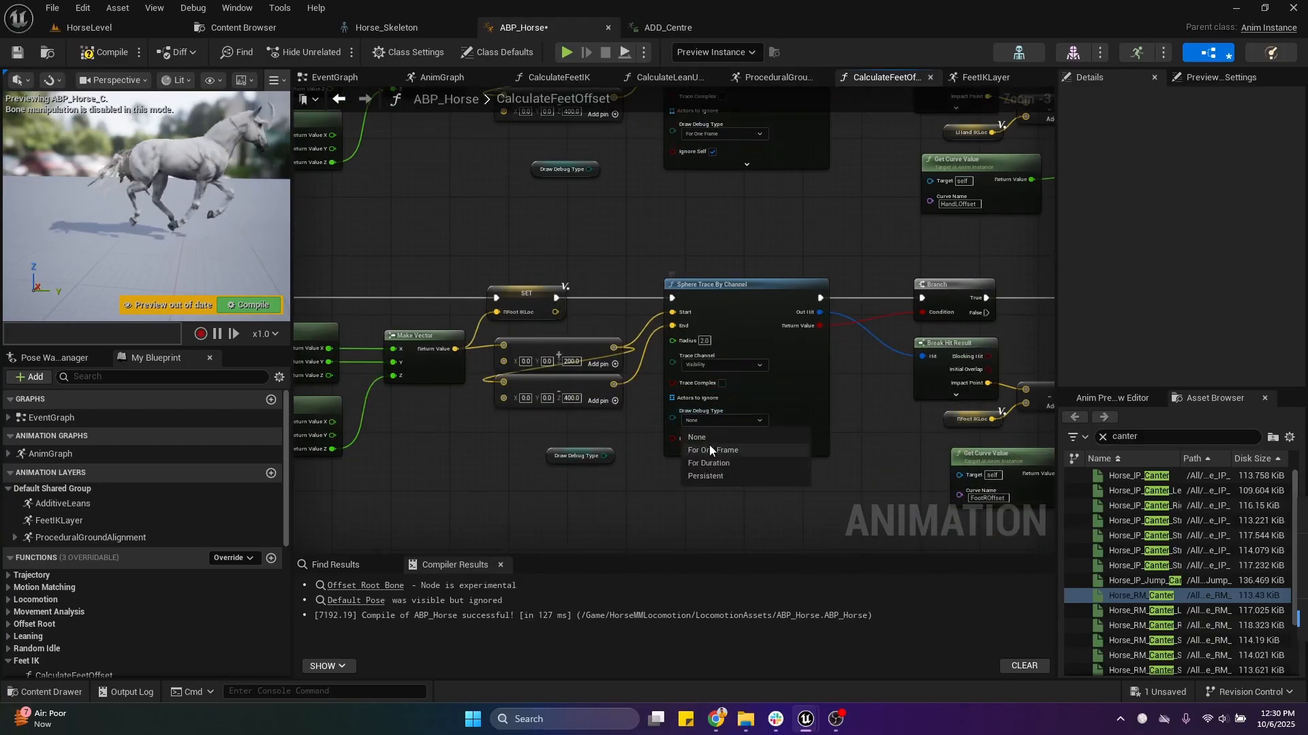
left_click(710, 449)
right_click_drag(668, 511, 683, 222)
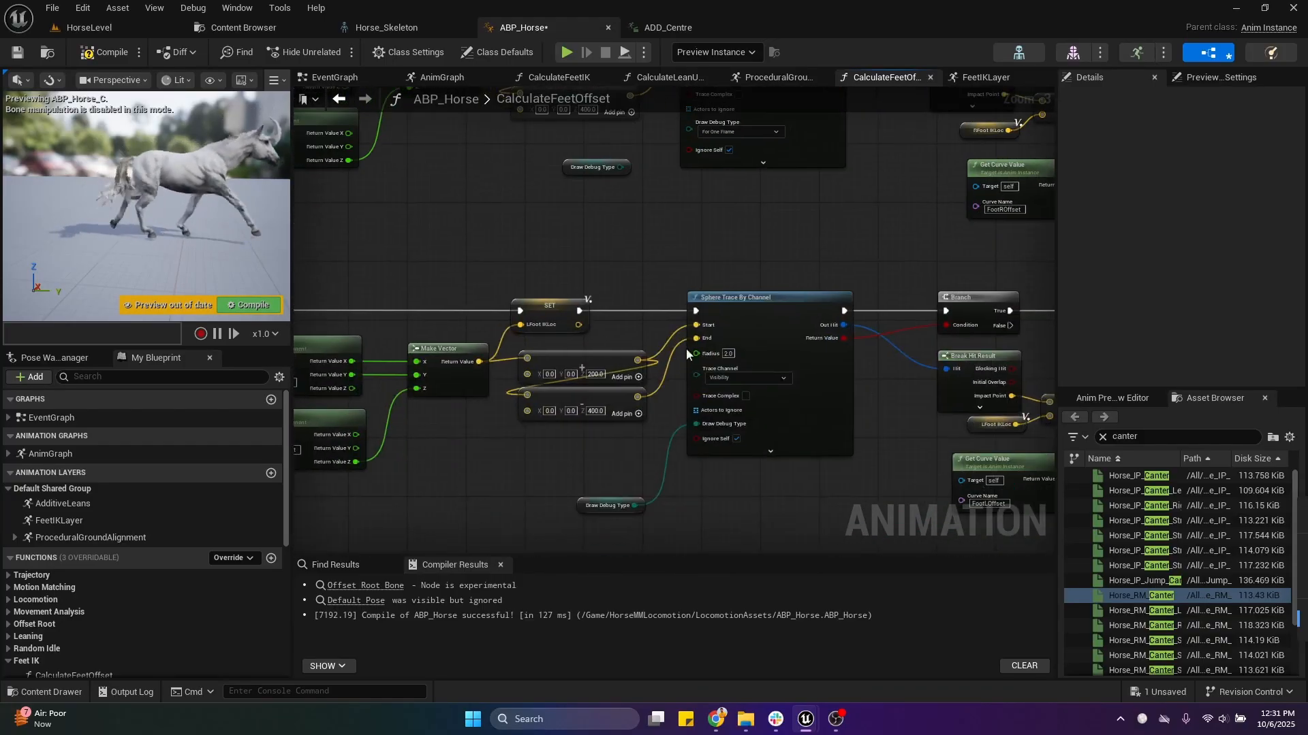
left_click(697, 424, "alt")
left_click(719, 434)
left_click(724, 470)
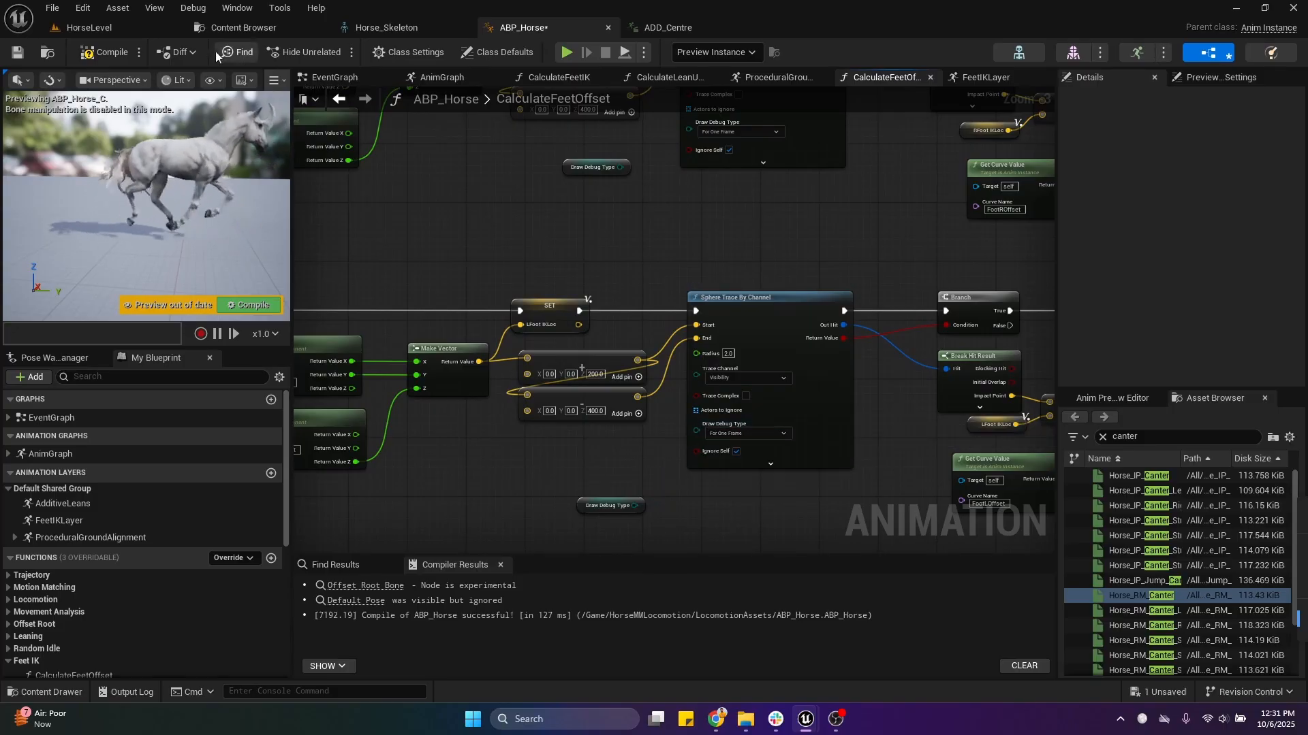
left_click(87, 52)
left_click(17, 54)
scroll(674, 235, "down", 2)
right_click_drag(674, 235, 659, 306)
Play HorseLevel, eject from the horse and frame it on the Cube6 platform from the side with its trace lines.
left_click(81, 28)
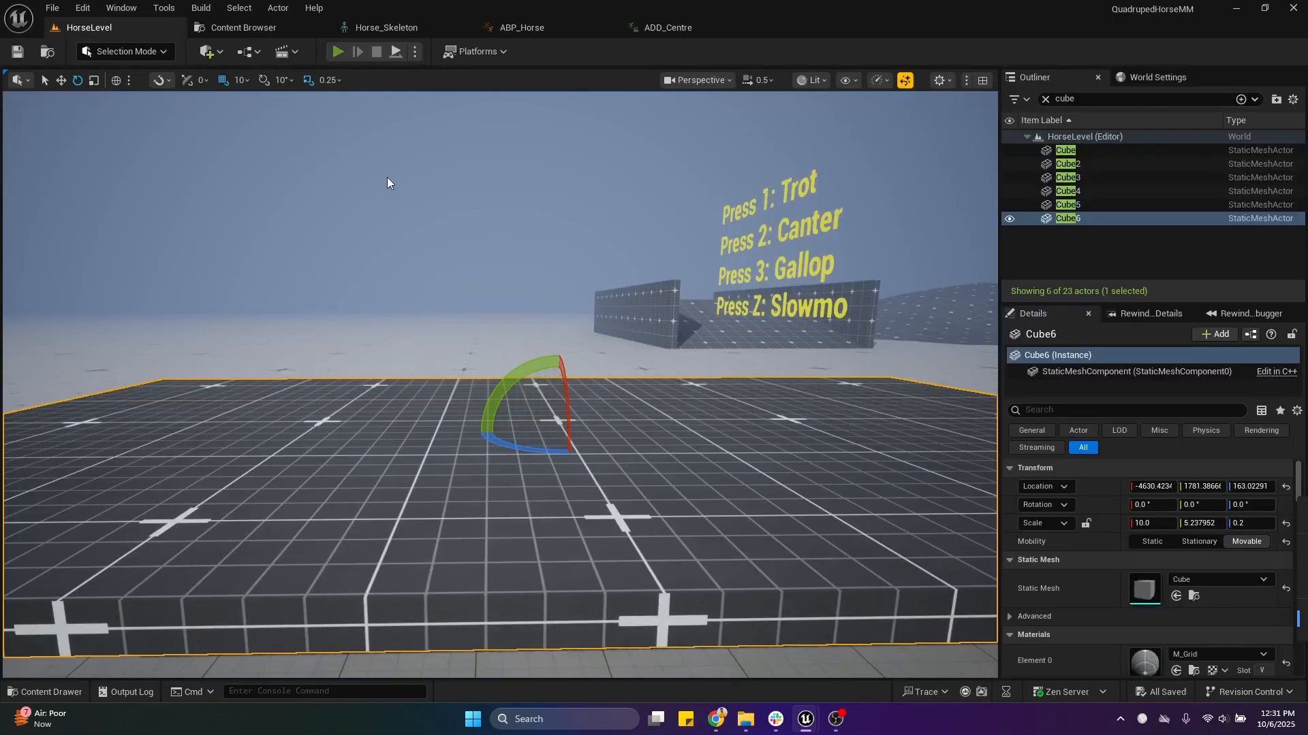
key("alt+p")
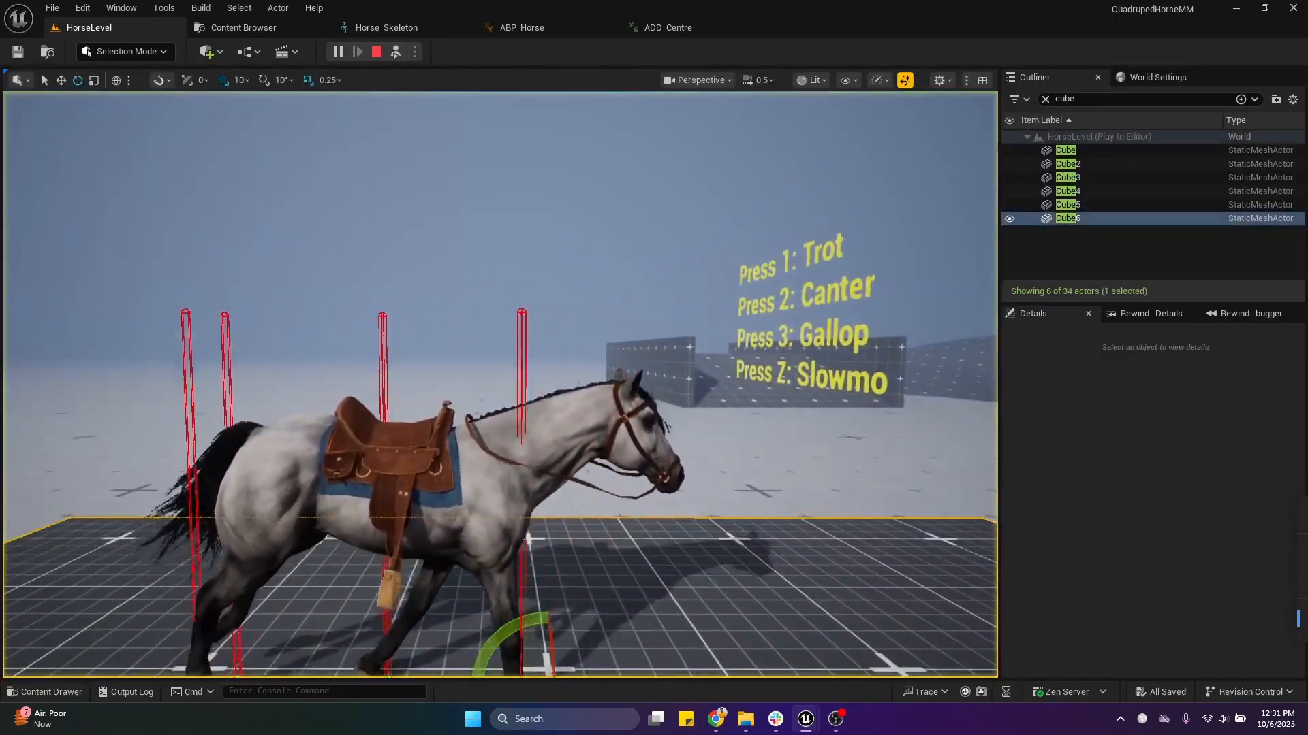
key("s")
right_click_drag(568, 447, 569, 469)
key("q")
key("e")
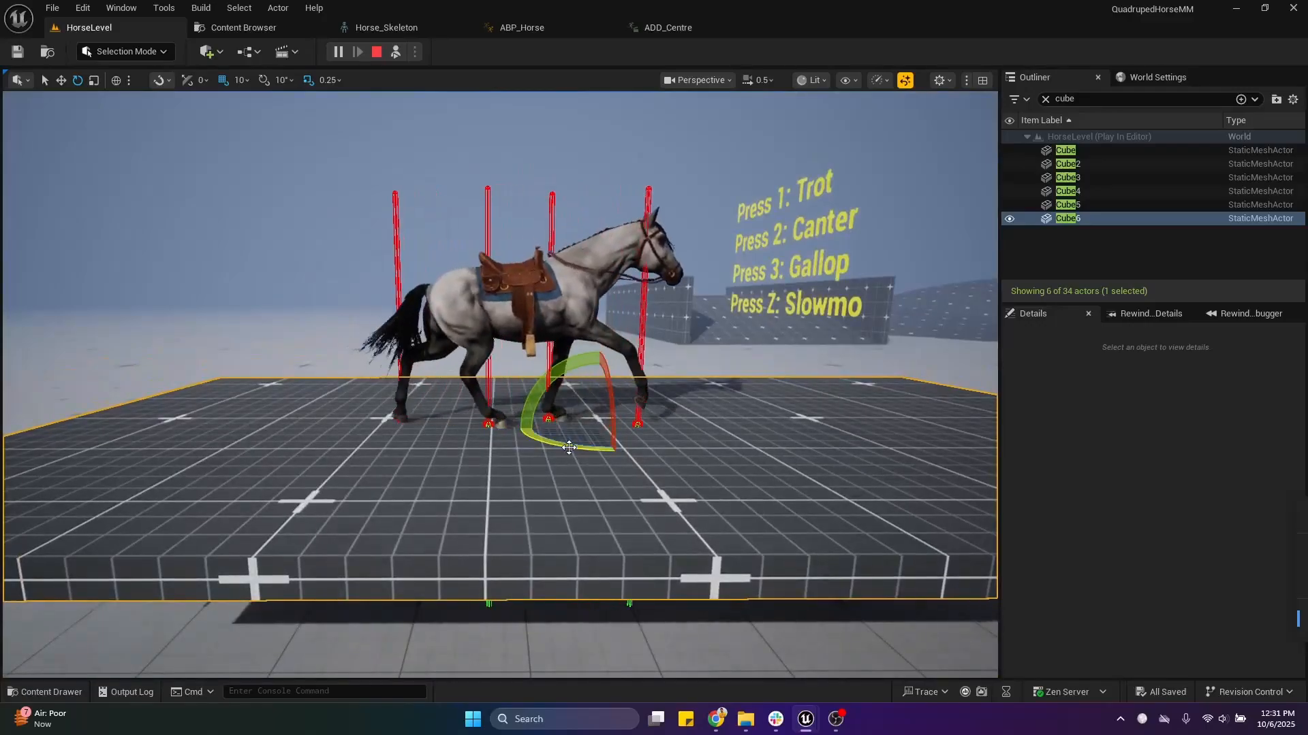
Tilt the Cube6 platform into an uphill slope during play and examine the horse's traces and hooves from the side.
left_click_drag(569, 448, 602, 412)
right_click_drag(568, 447, 567, 439)
key("d")
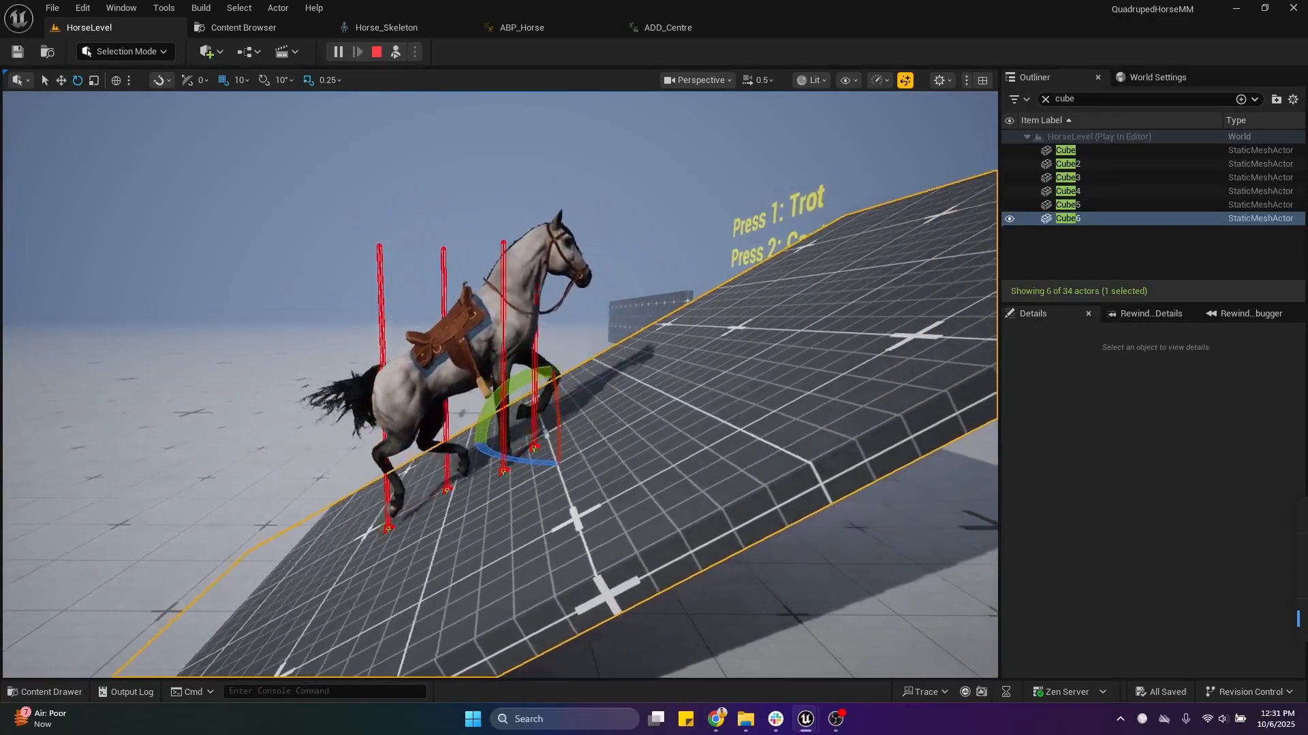
right_click_drag(627, 215, 628, 216)
key("a")
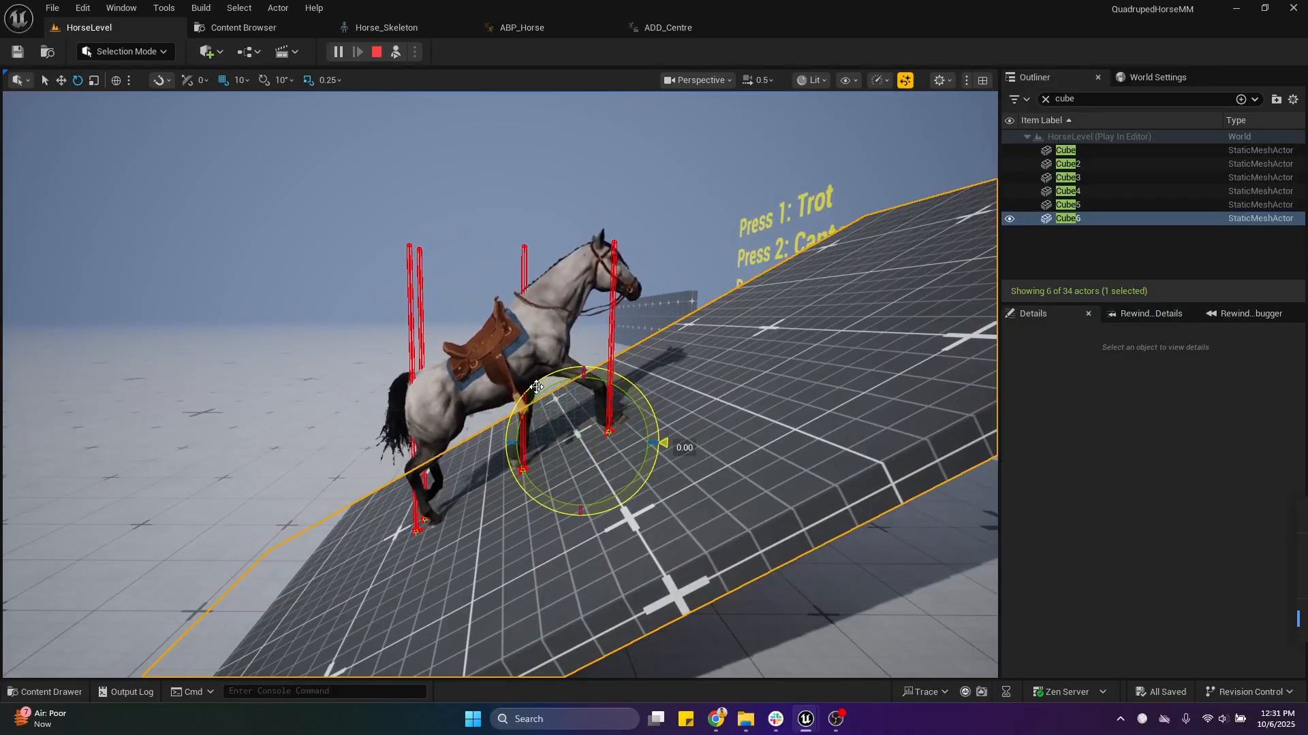
Tilt Cube6 into a downhill slope, examine the horse's foot placement on it, and stop the simulation.
left_click_drag(536, 387, 503, 423)
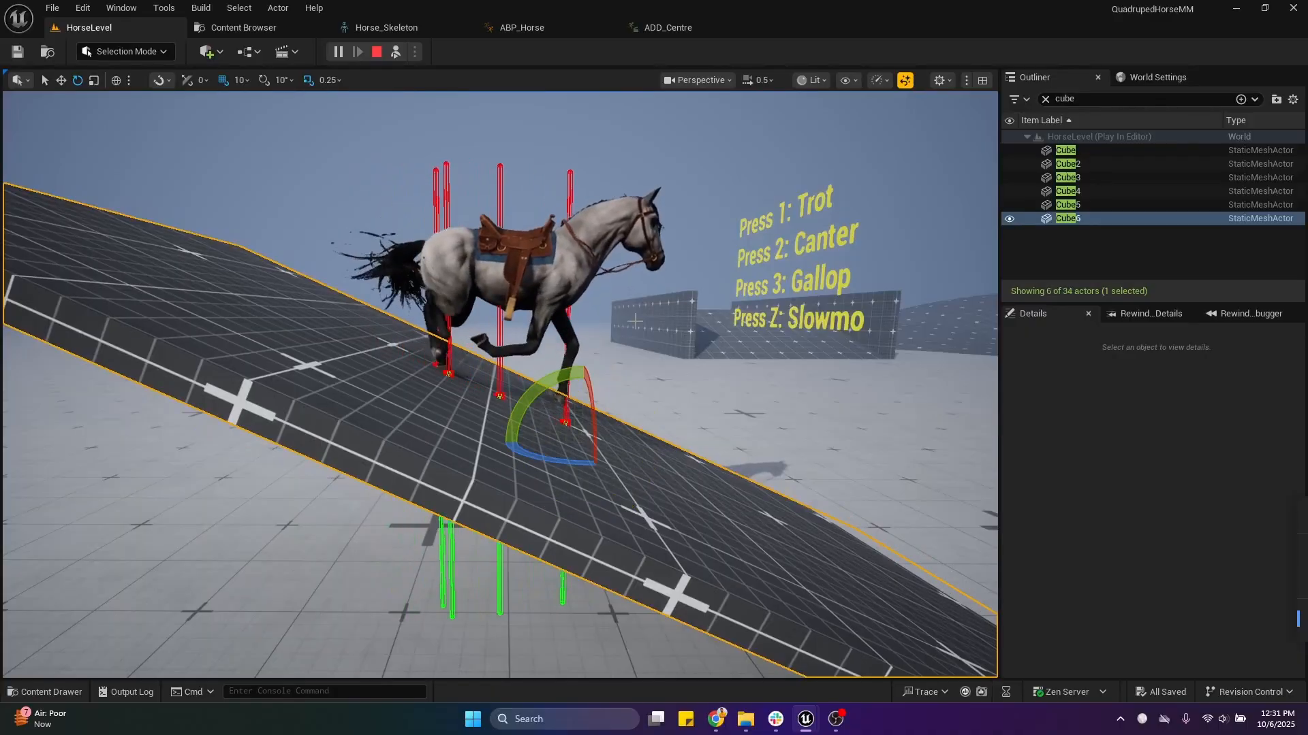
mouse_move(636, 317)
right_mouse_down()
mouse_move(613, 327)
mouse_move(636, 317)
right_mouse_up()
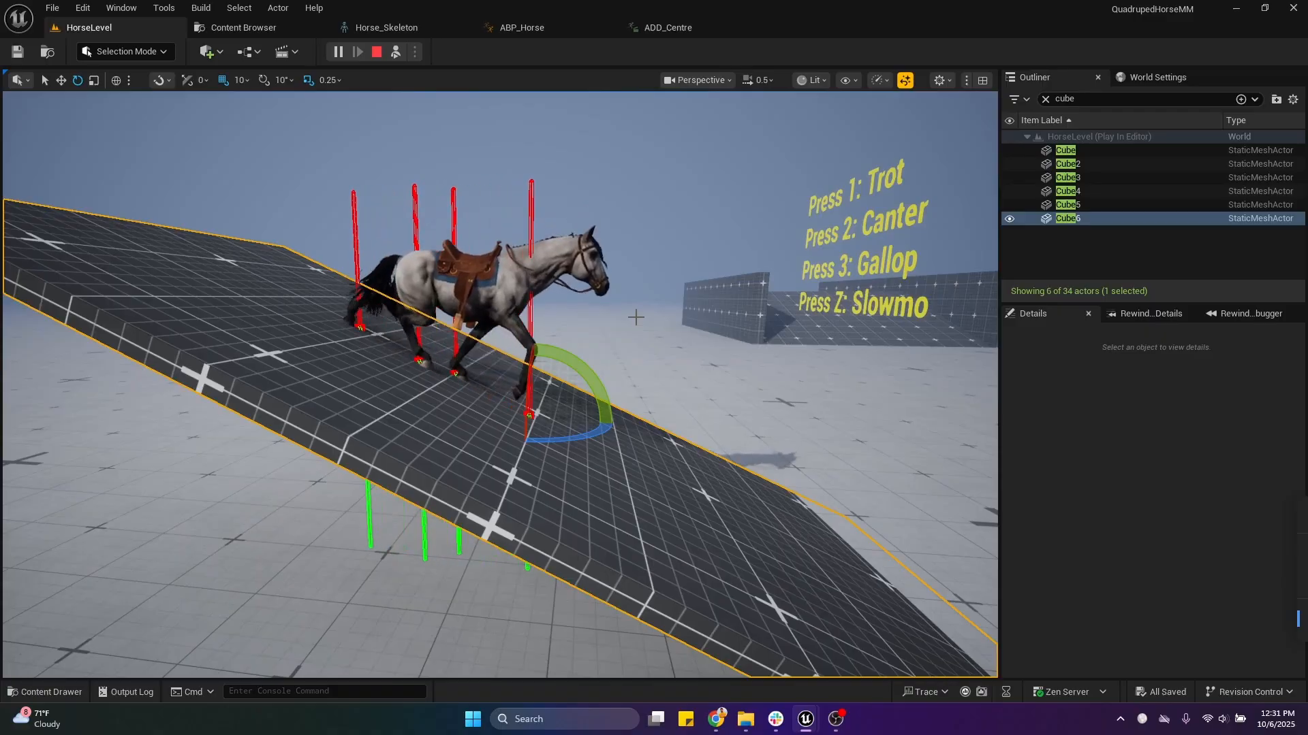
key("Escape")
Reconnect the Draw Debug Type variable to the left-foot and right-foot sphere traces in CalculateFeetOffset.
left_click(538, 28)
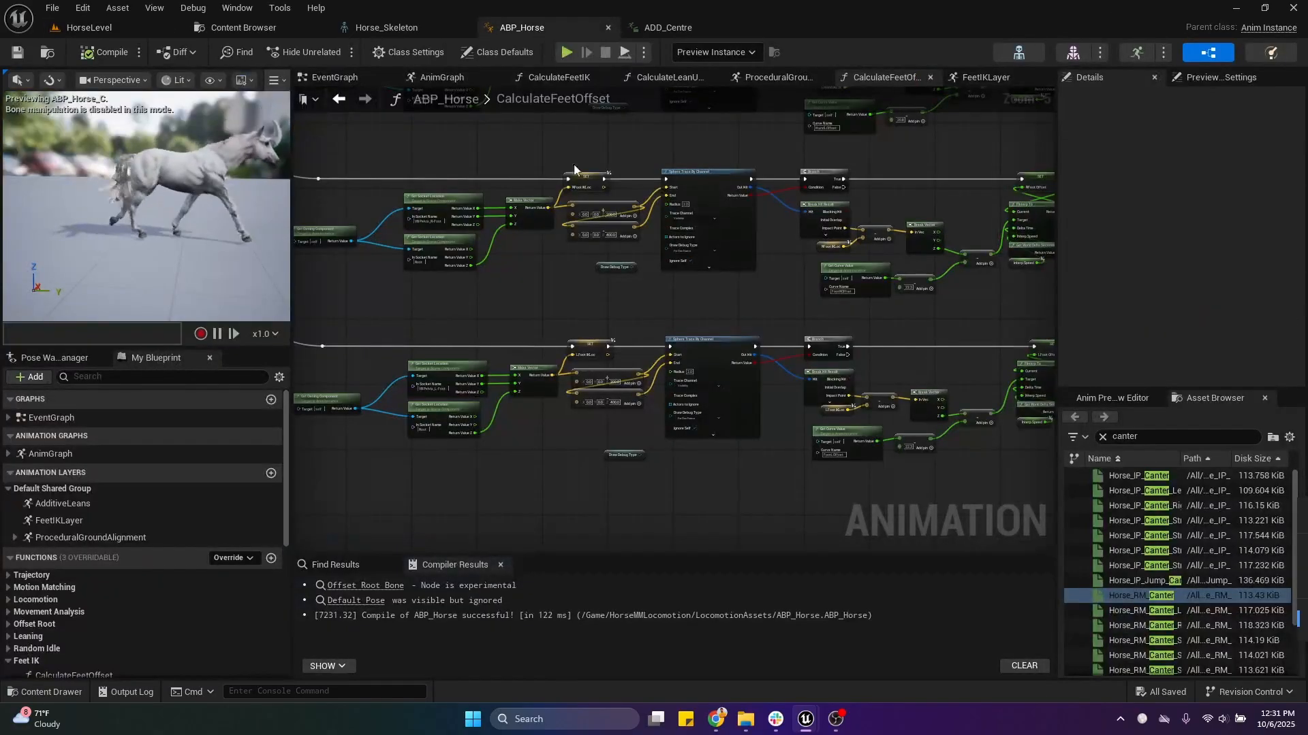
left_click_drag(634, 453, 669, 410)
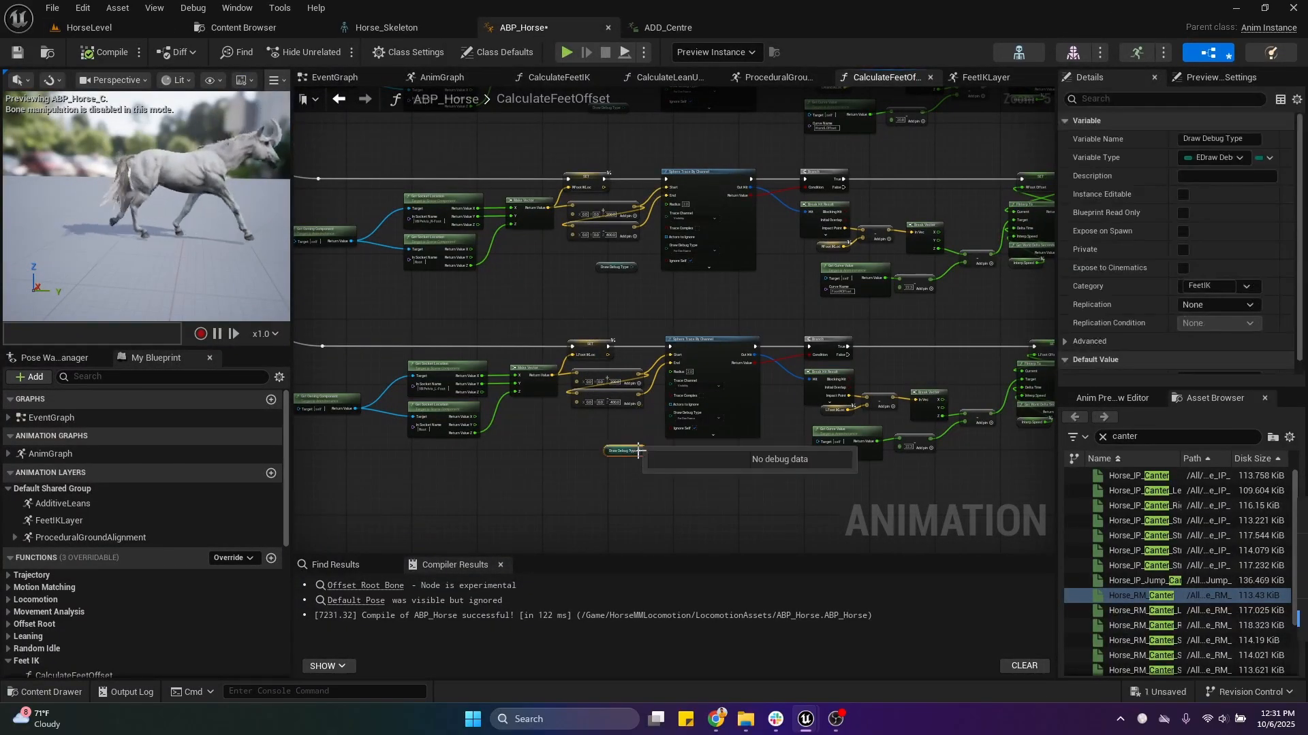
scroll(638, 450, "up", 2)
left_click_drag(638, 451, 695, 386)
right_click_drag(669, 248, 633, 543)
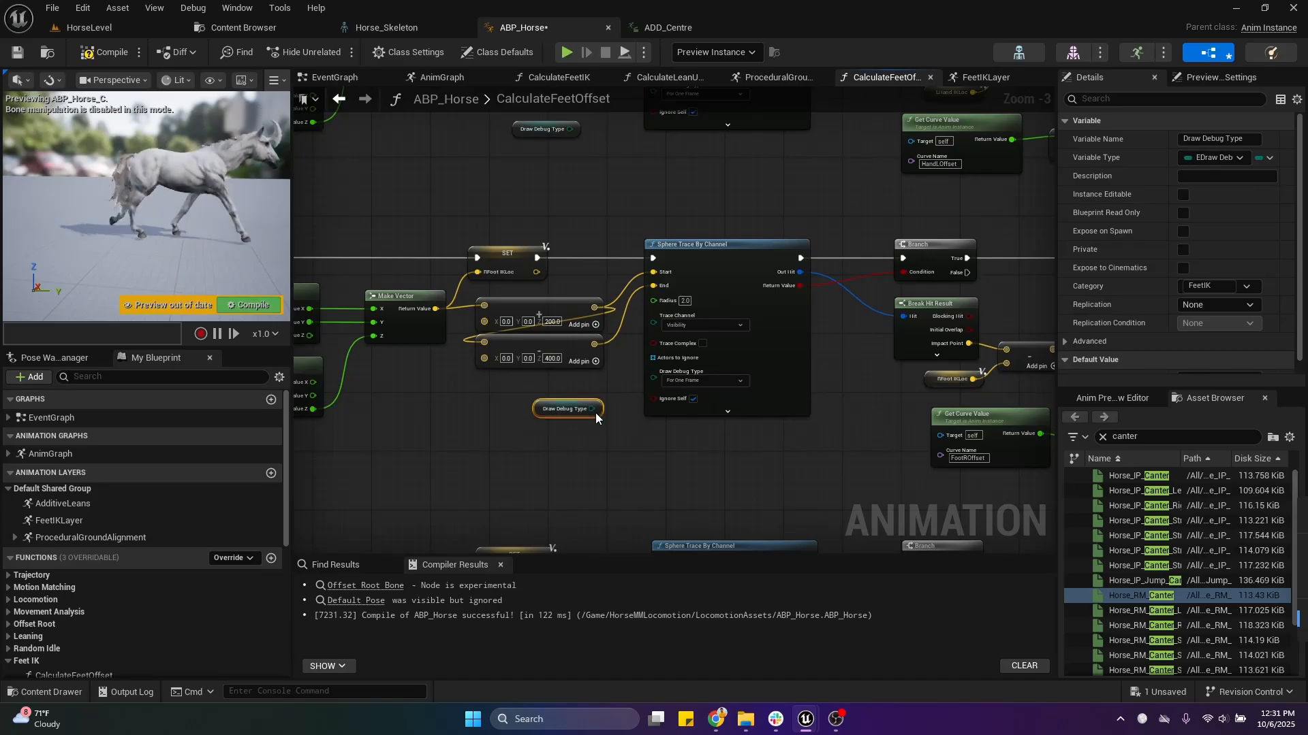
left_click_drag(607, 403, 651, 378)
right_click_drag(611, 215, 616, 400)
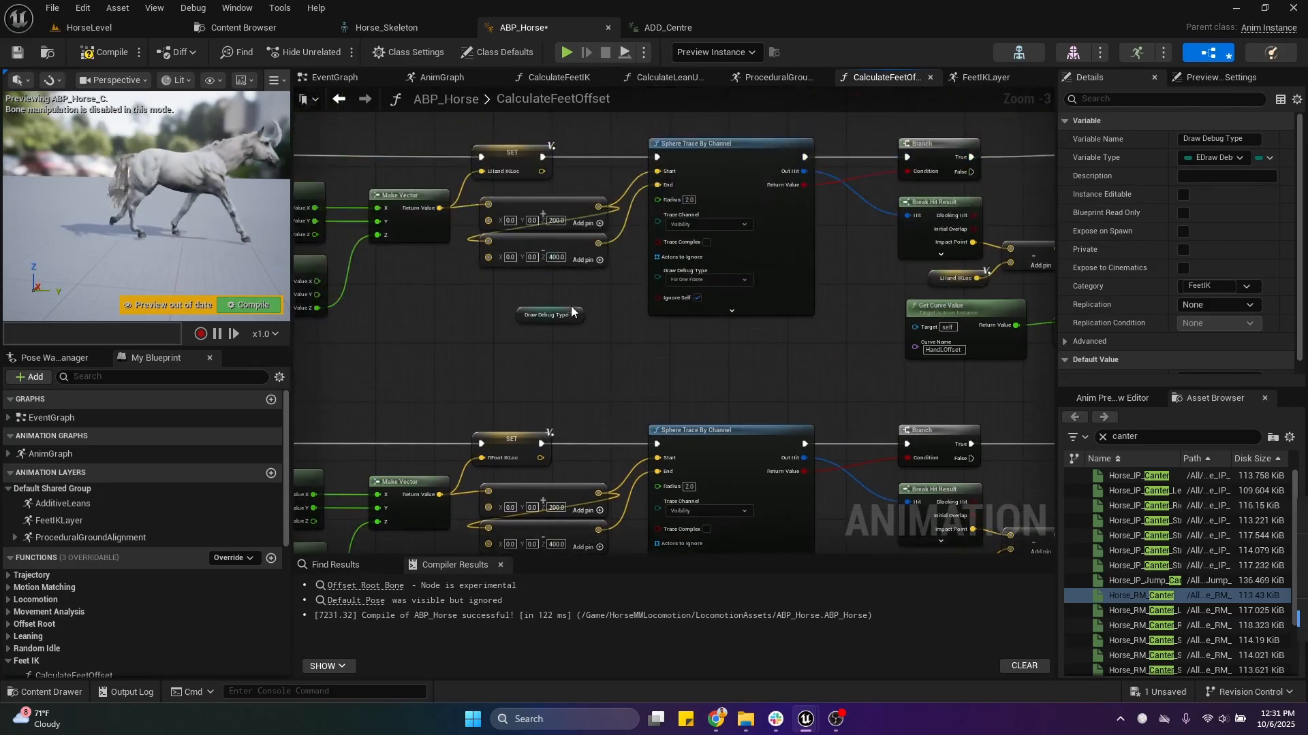
Reconnect Draw Debug Type to the left-hand and right-hand sphere traces, and compile and save ABP_Horse.
mouse_move(571, 305)
left_mouse_down()
mouse_move(666, 283)
mouse_move(577, 298)
left_mouse_up()
left_click_drag(579, 307, 675, 279)
right_click_drag(625, 467, 612, 600)
right_click_drag(615, 244, 615, 484)
left_click_drag(552, 327, 663, 304)
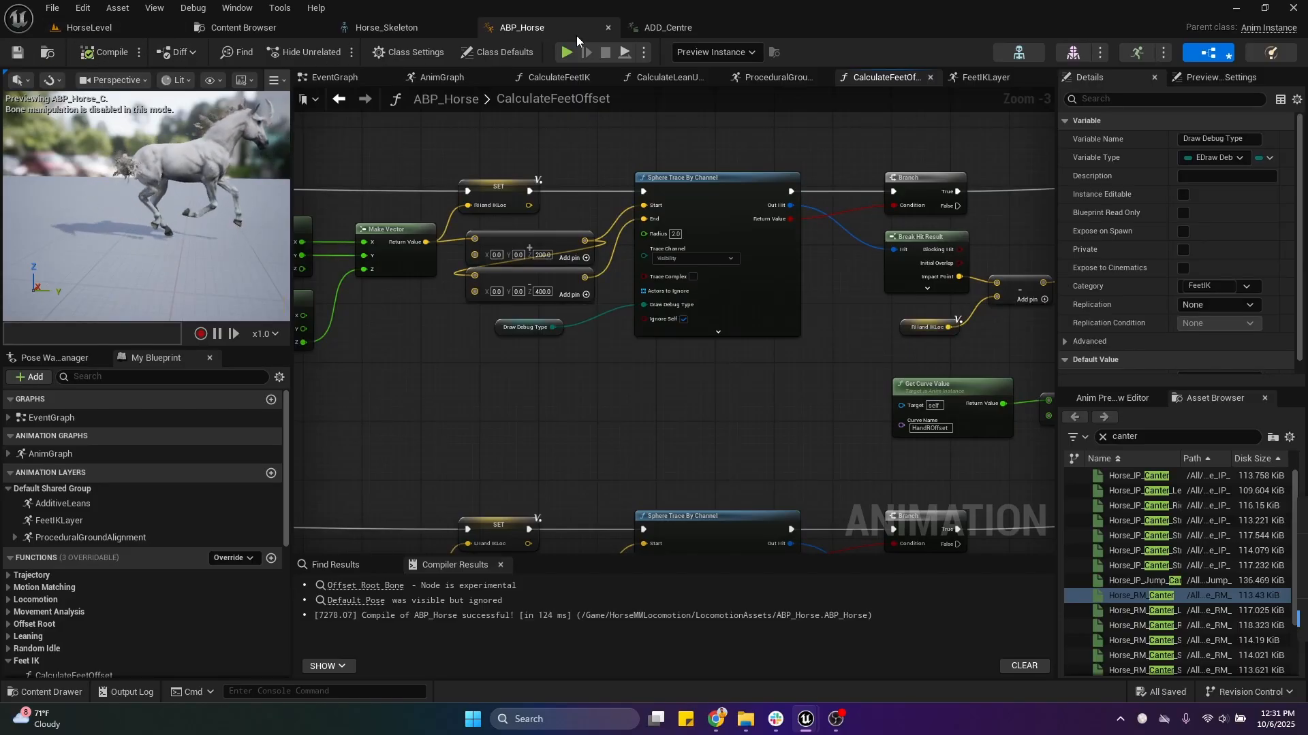
Open the FeetIKLeanHighUp animation from the HorseLeans folder and view its additive layer tracks for the pelvis and spine.
left_click(660, 30)
left_click(244, 28)
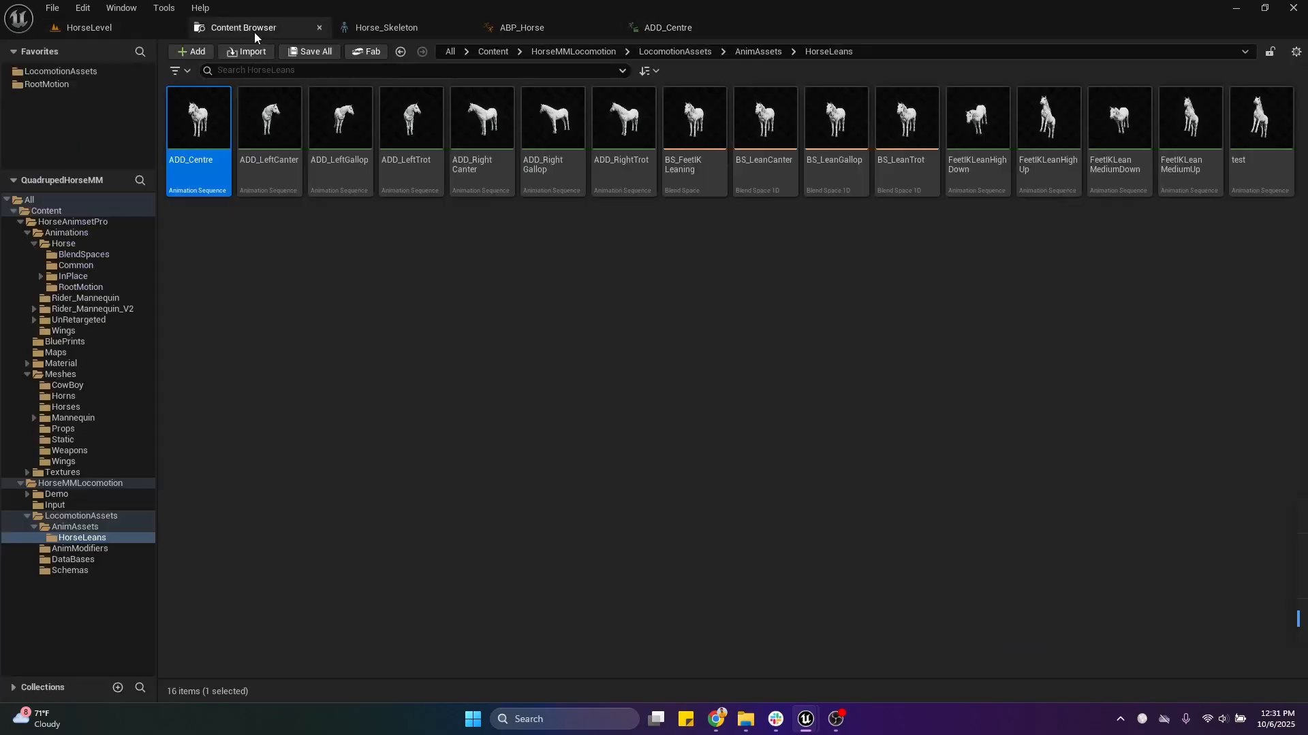
double_click(1042, 194)
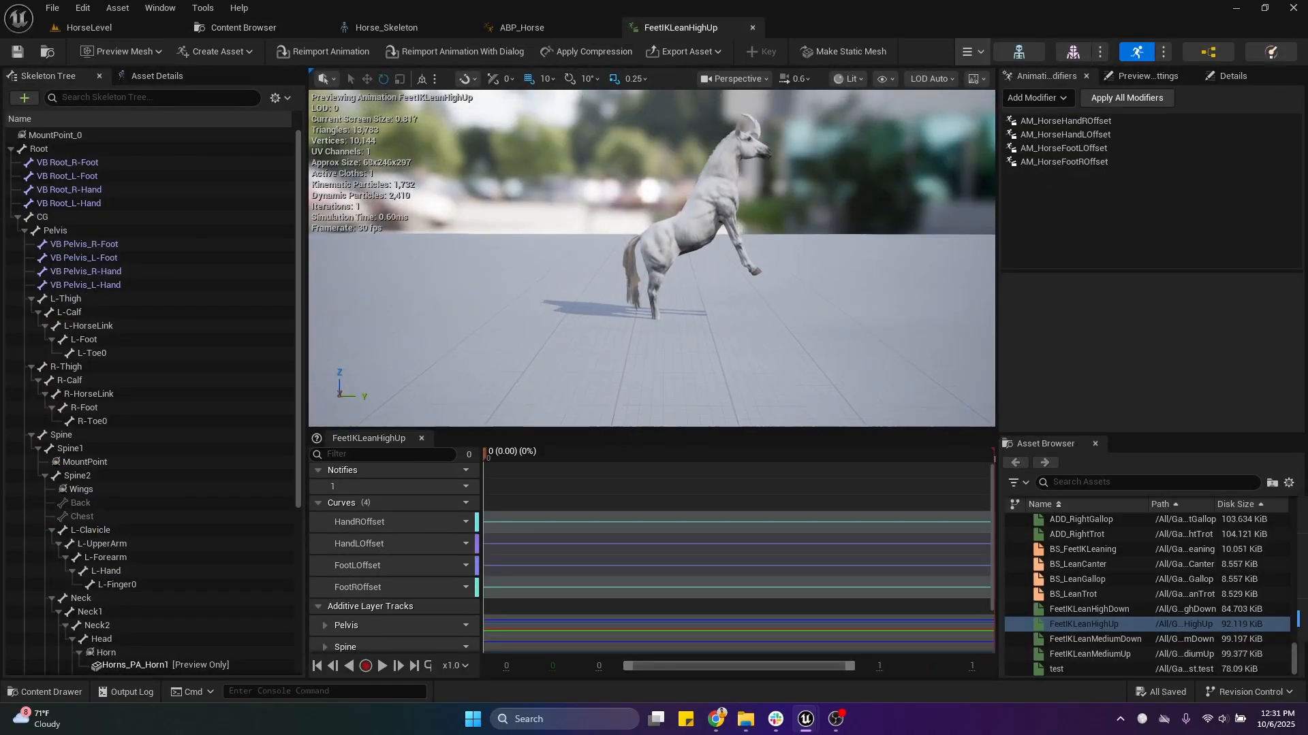
scroll(436, 568, "down", 2)
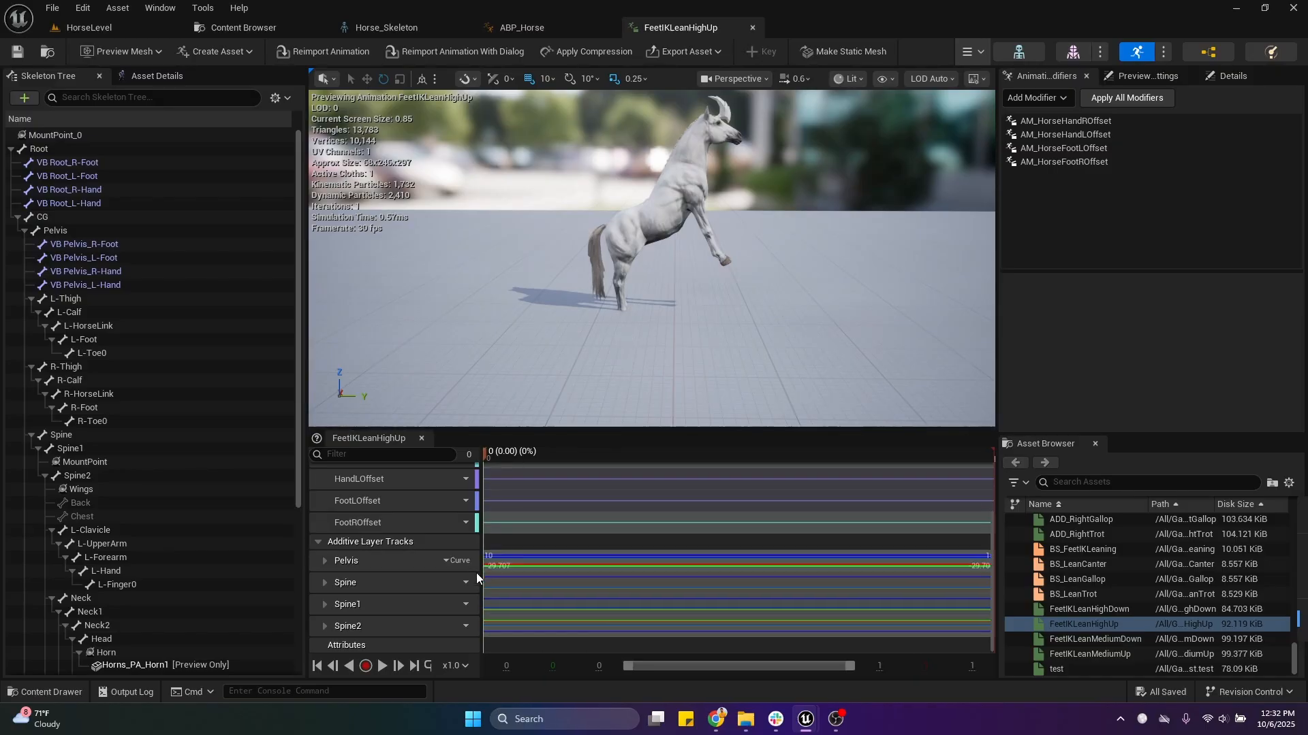
Try rotating the Spine1 bone further upright in FeetIKLeanHighUp, and undo the bone rotations.
left_click(78, 449)
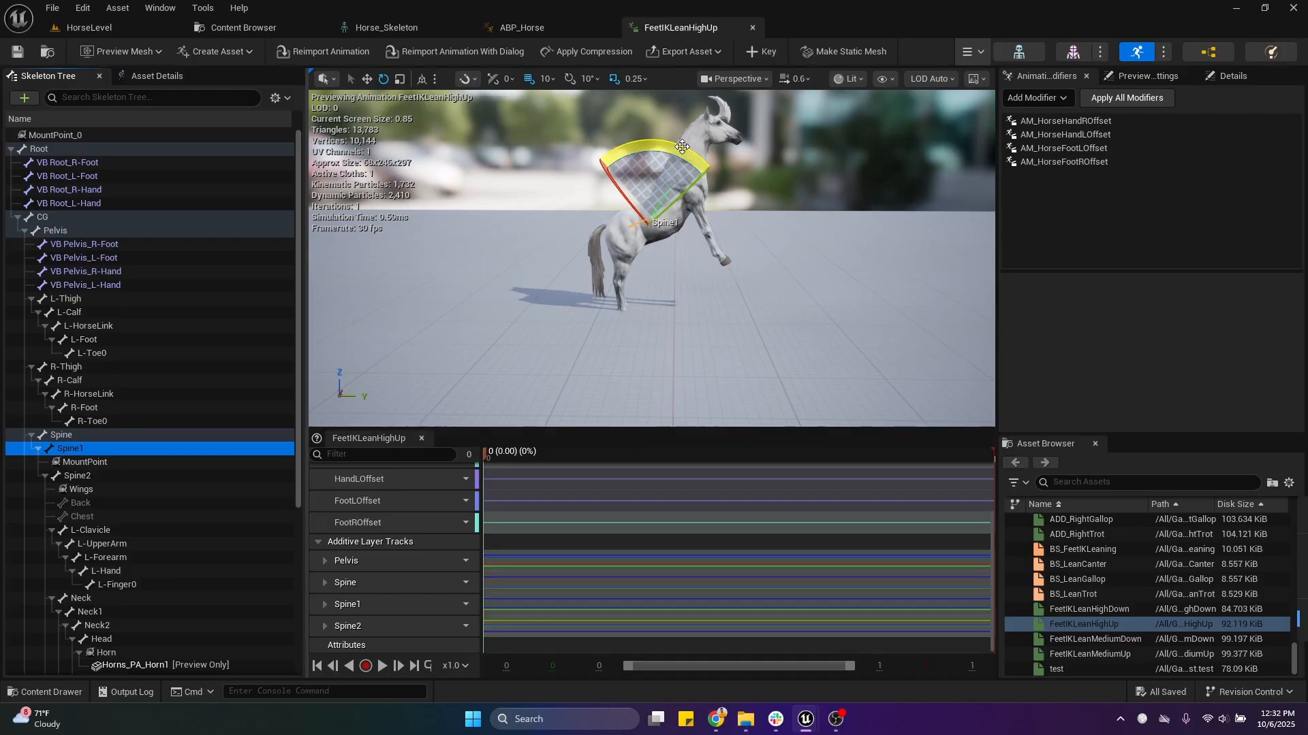
left_click_drag(681, 146, 714, 162)
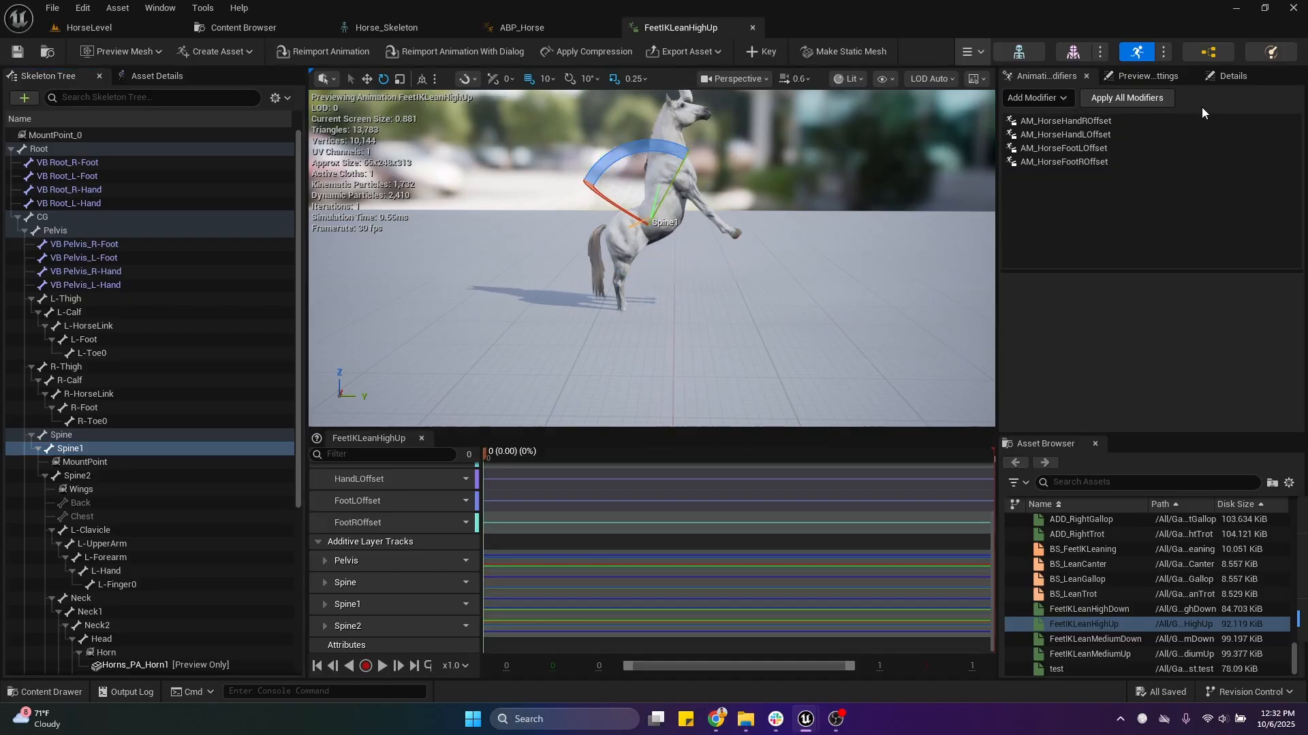
key("ctrl+z")
key("ctrl+z")
key("ctrl+z")
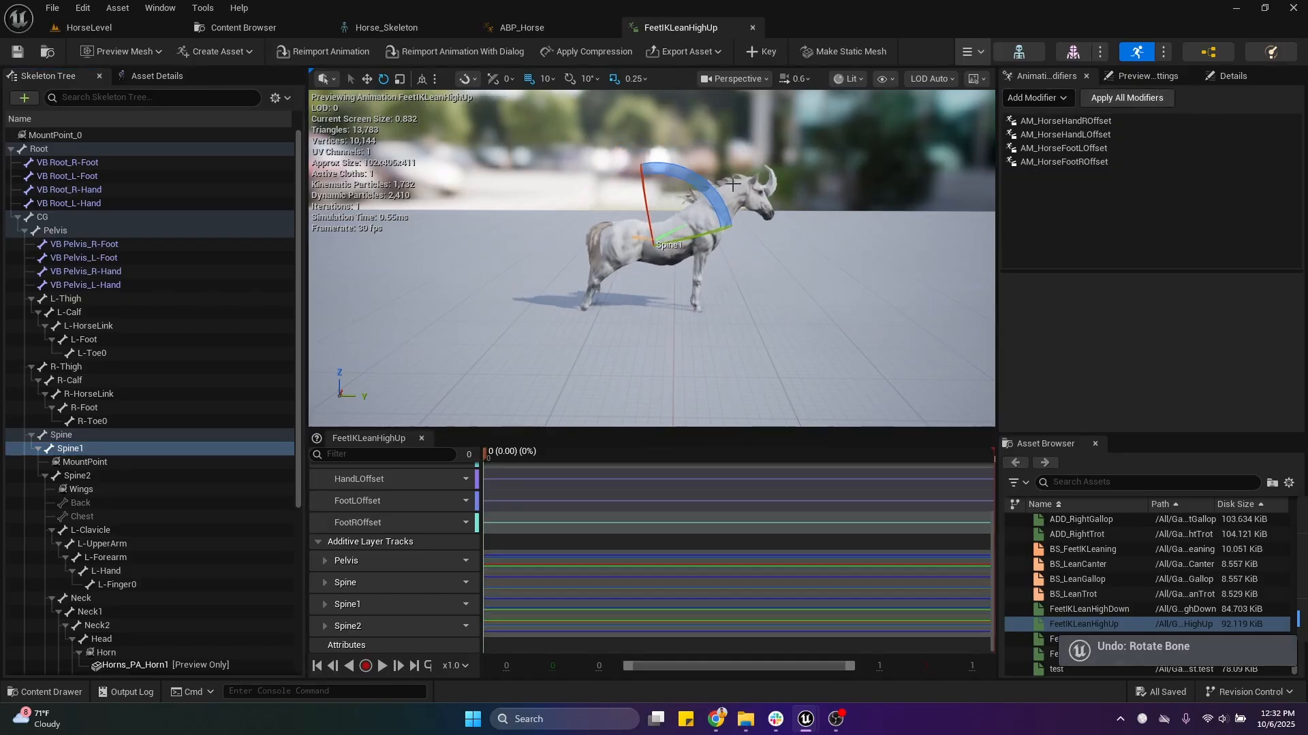
key("ctrl+z")
key("ctrl+z")
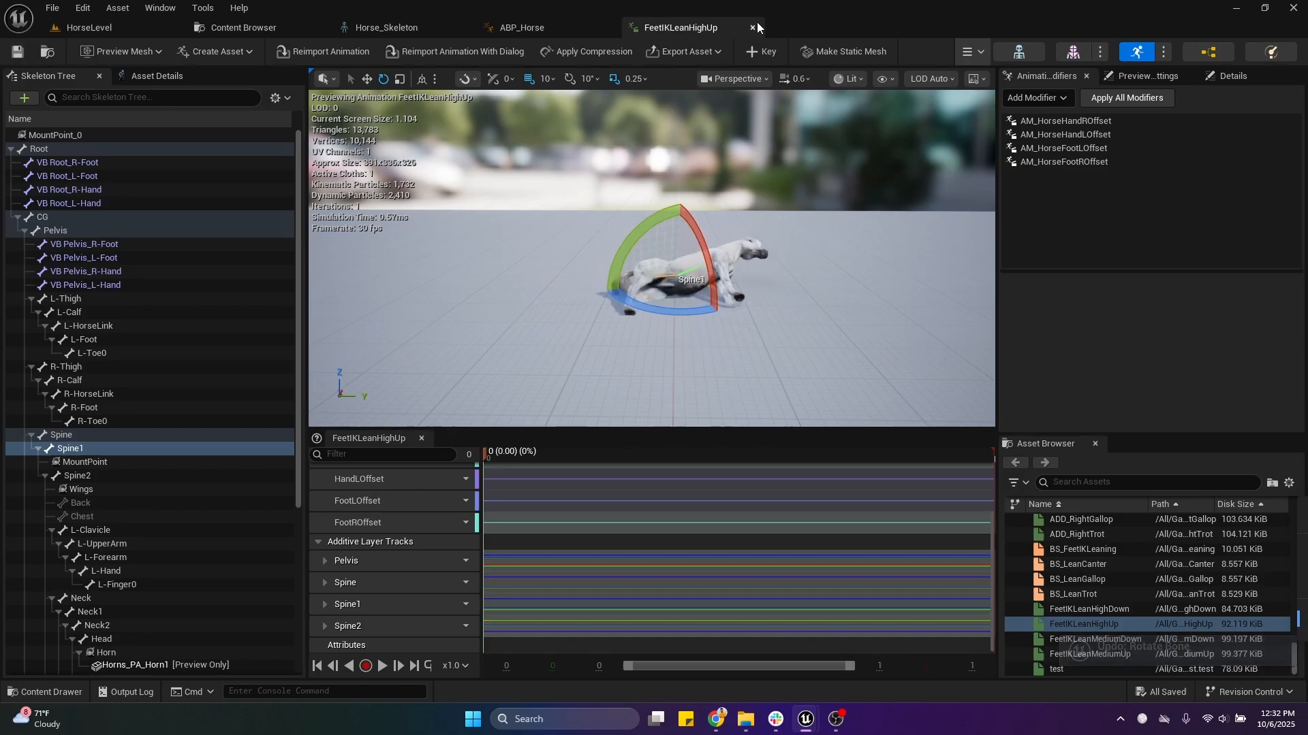
Close FeetIKLeanHighUp and reopen it from the HorseLeans folder.
left_click(752, 27)
left_click(244, 27)
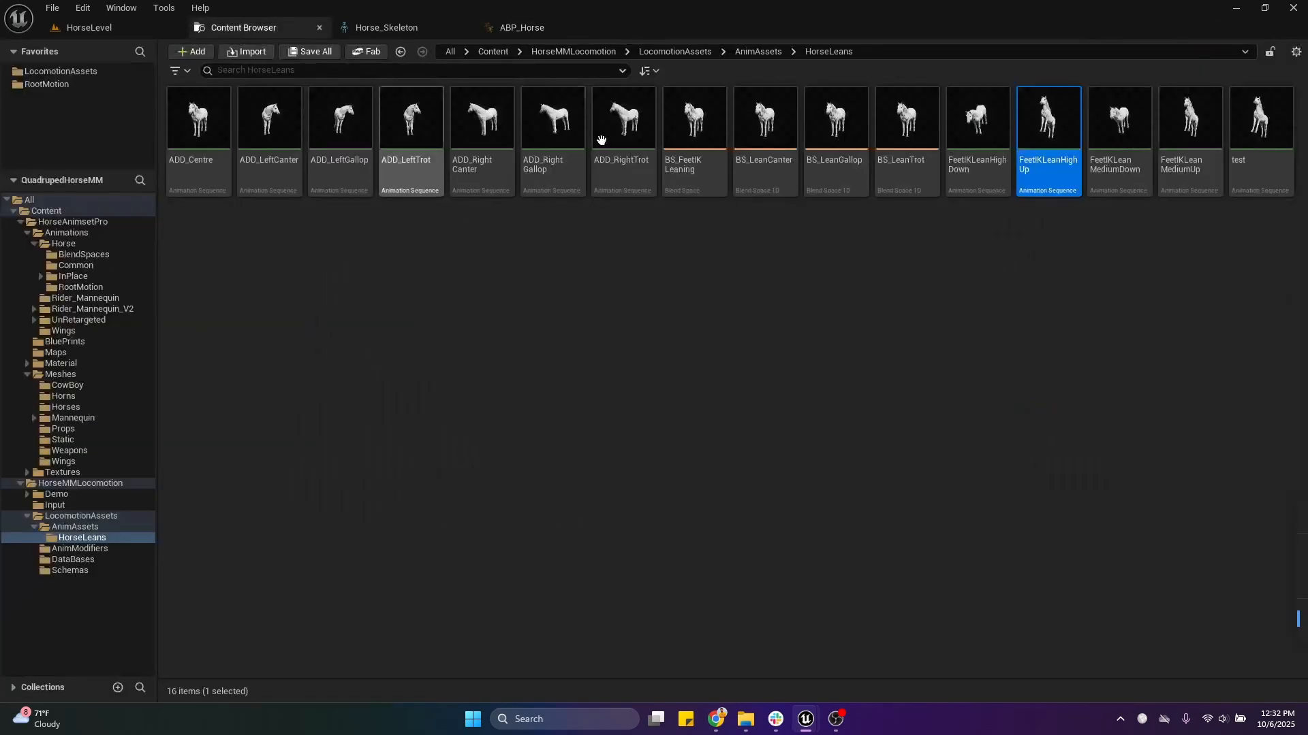
double_click(1053, 163)
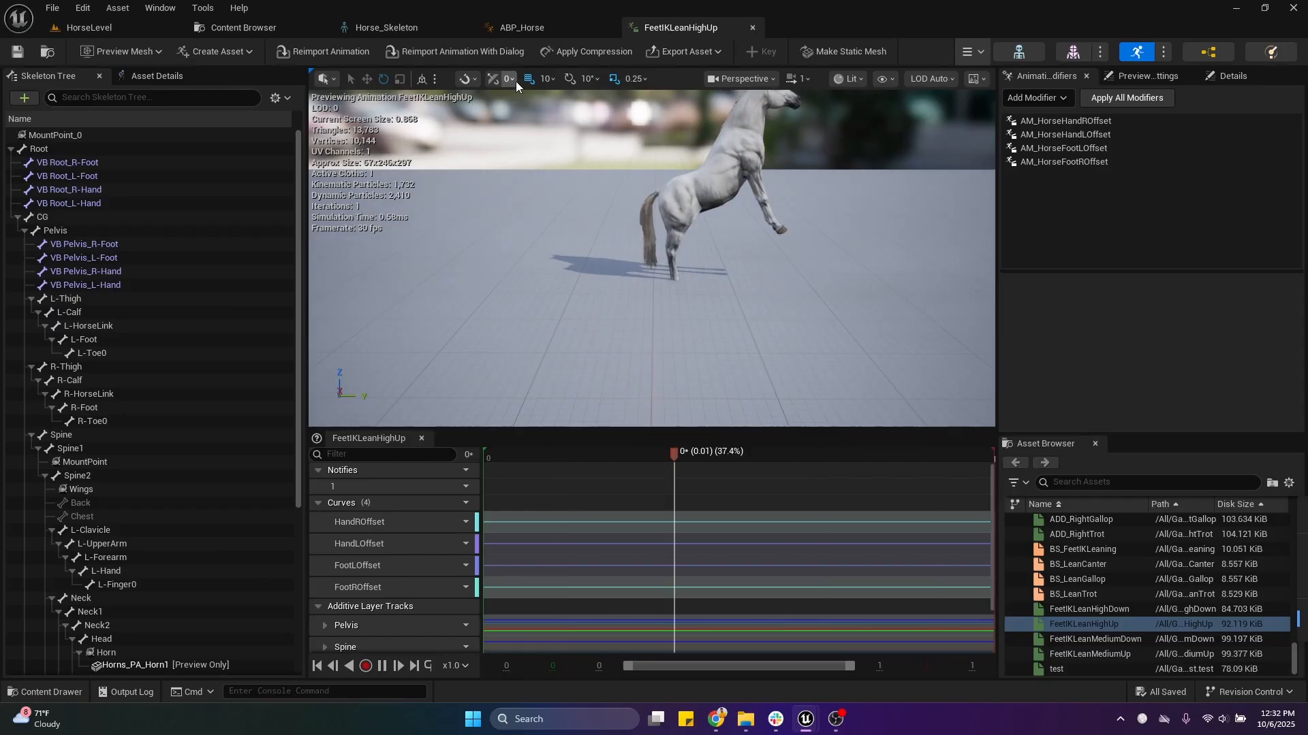
Set the rotation snap to 5° and rotate the Spine and Spine1 bones so the horse rears more upright.
left_click(582, 79)
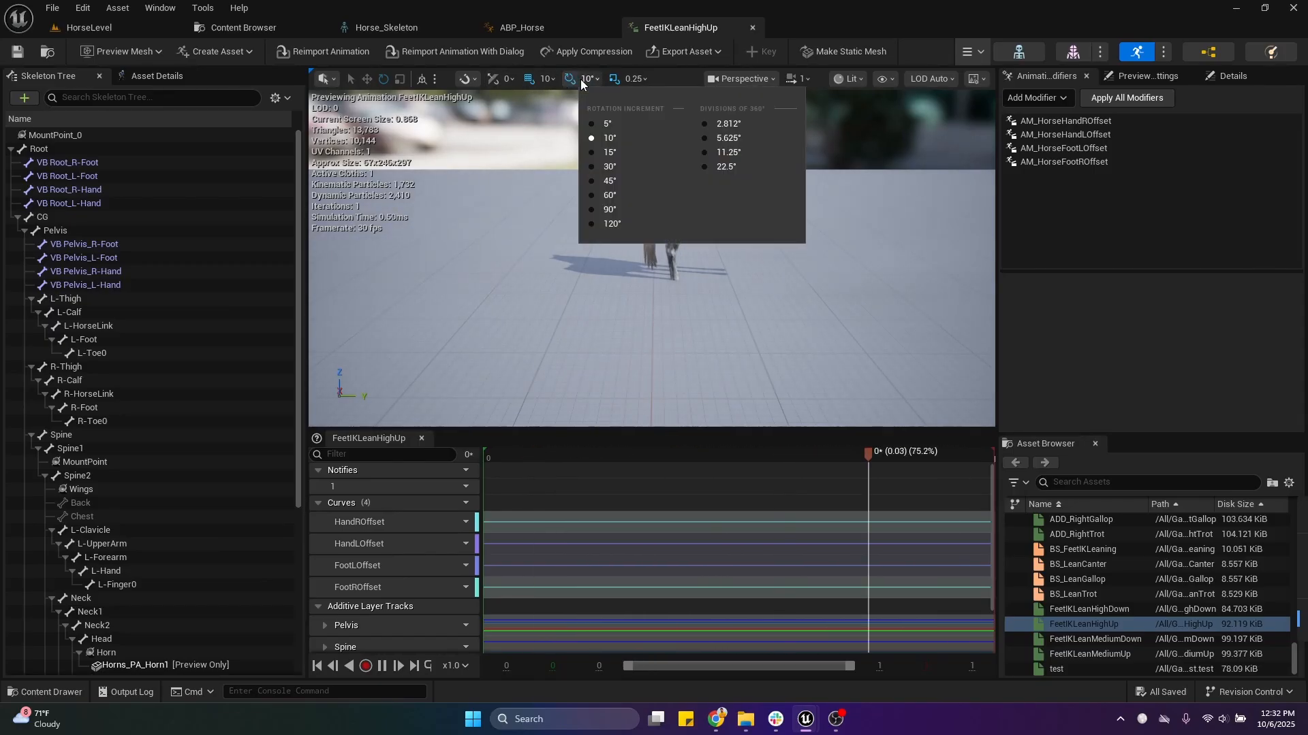
left_click(647, 124)
left_click(80, 436)
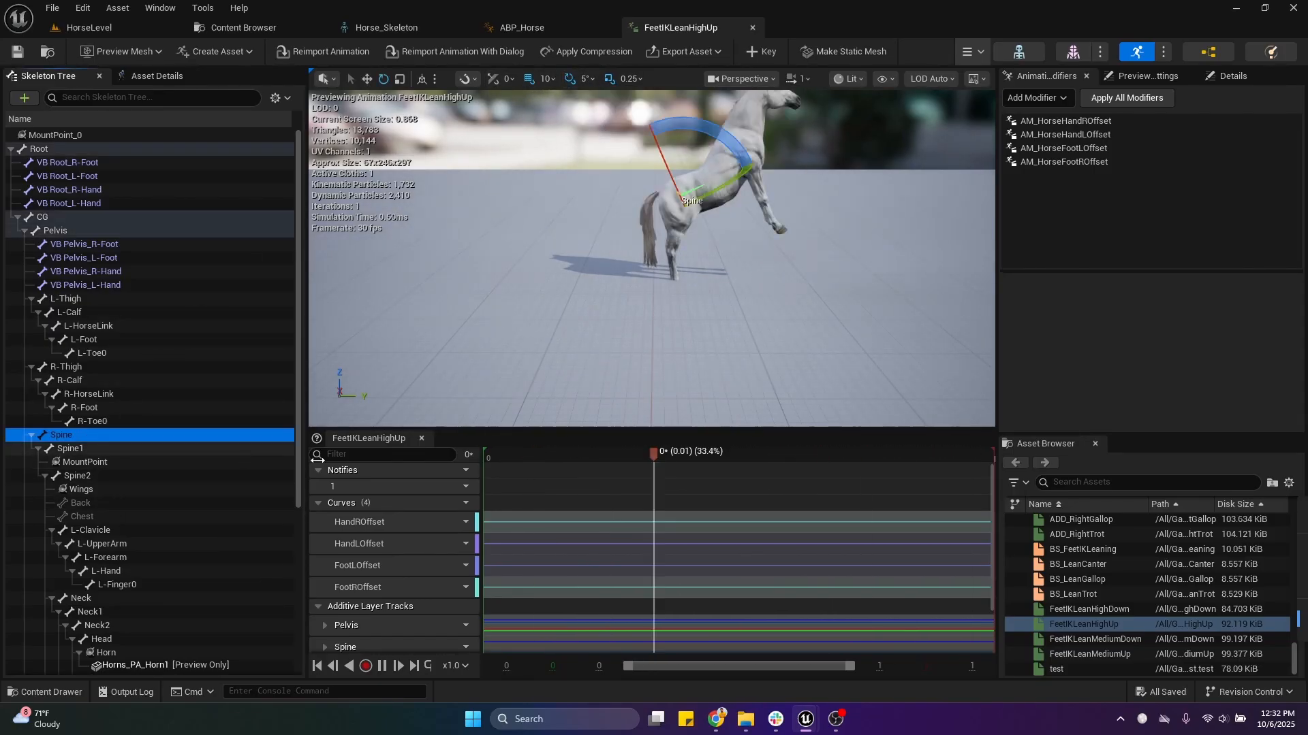
key("f")
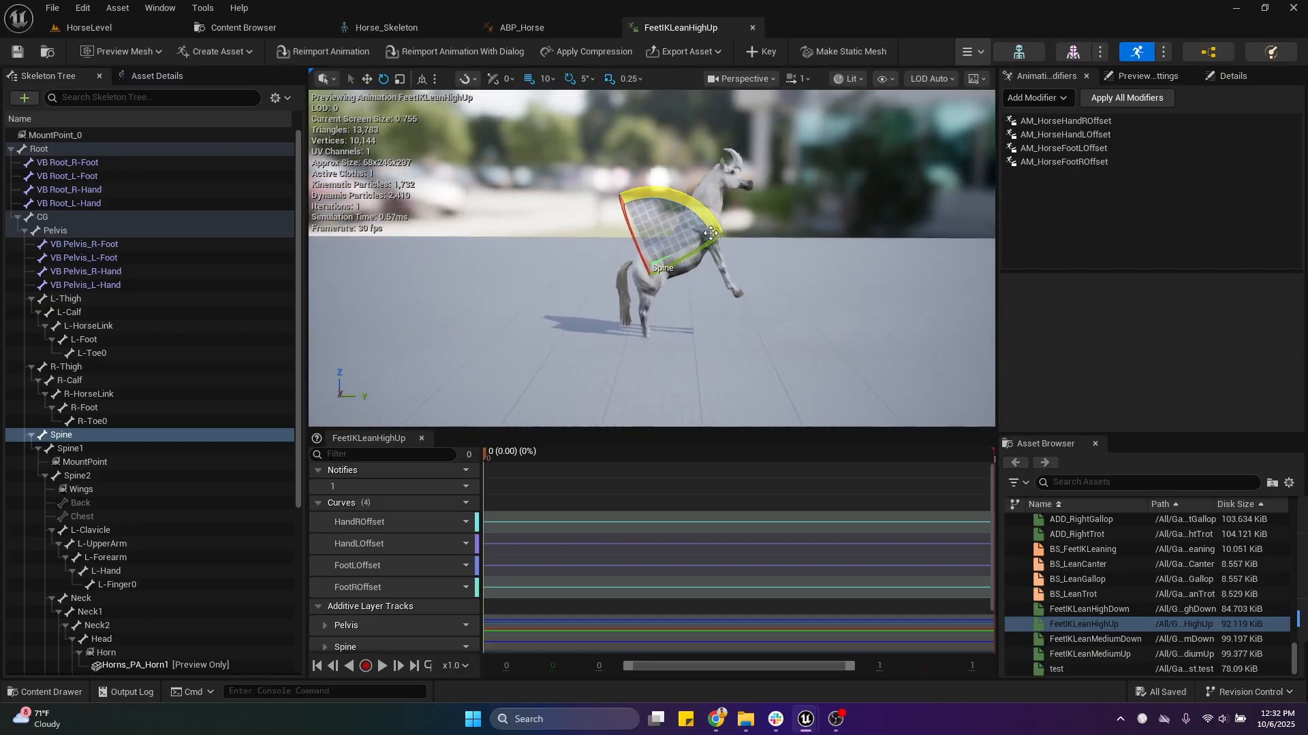
left_click_drag(668, 191, 685, 194)
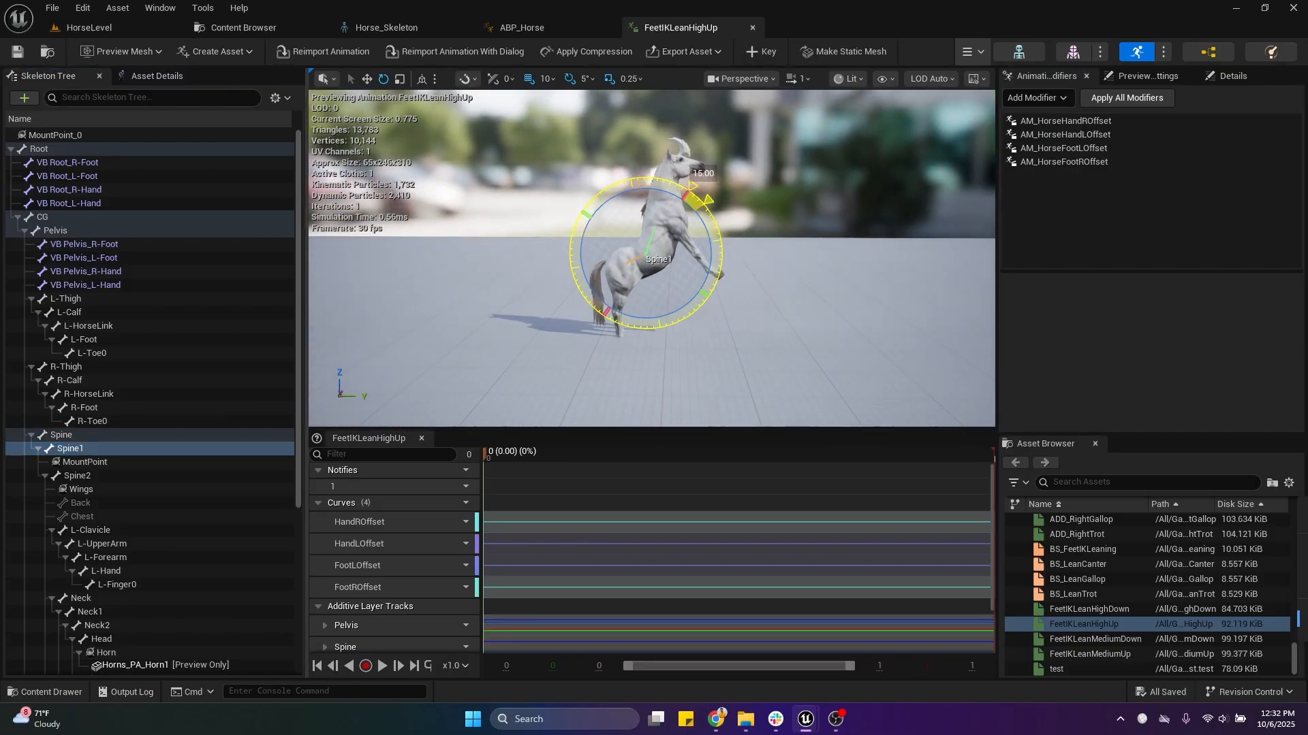
left_click_drag(698, 199, 747, 232)
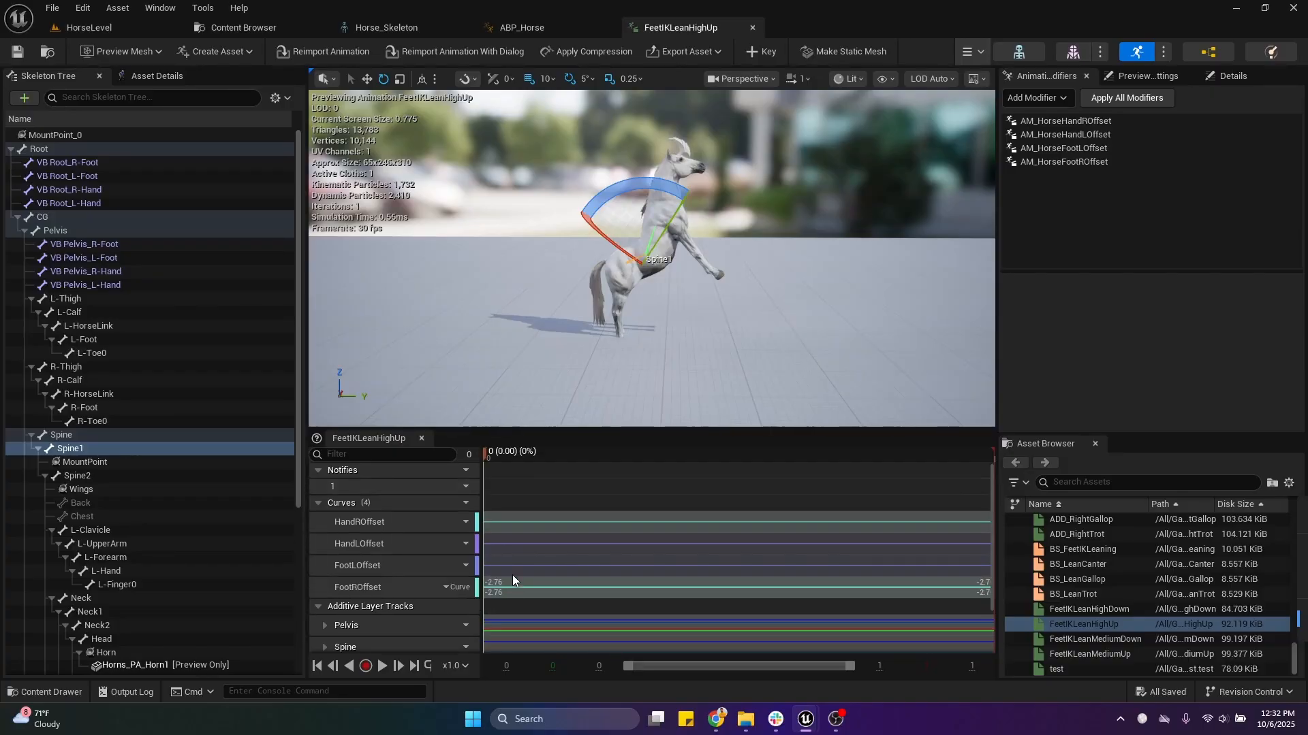
Key the adjusted spine pose at frame 0 of FeetIKLeanHighUp and save the animation.
scroll(517, 576, "down", 3)
left_click(512, 451)
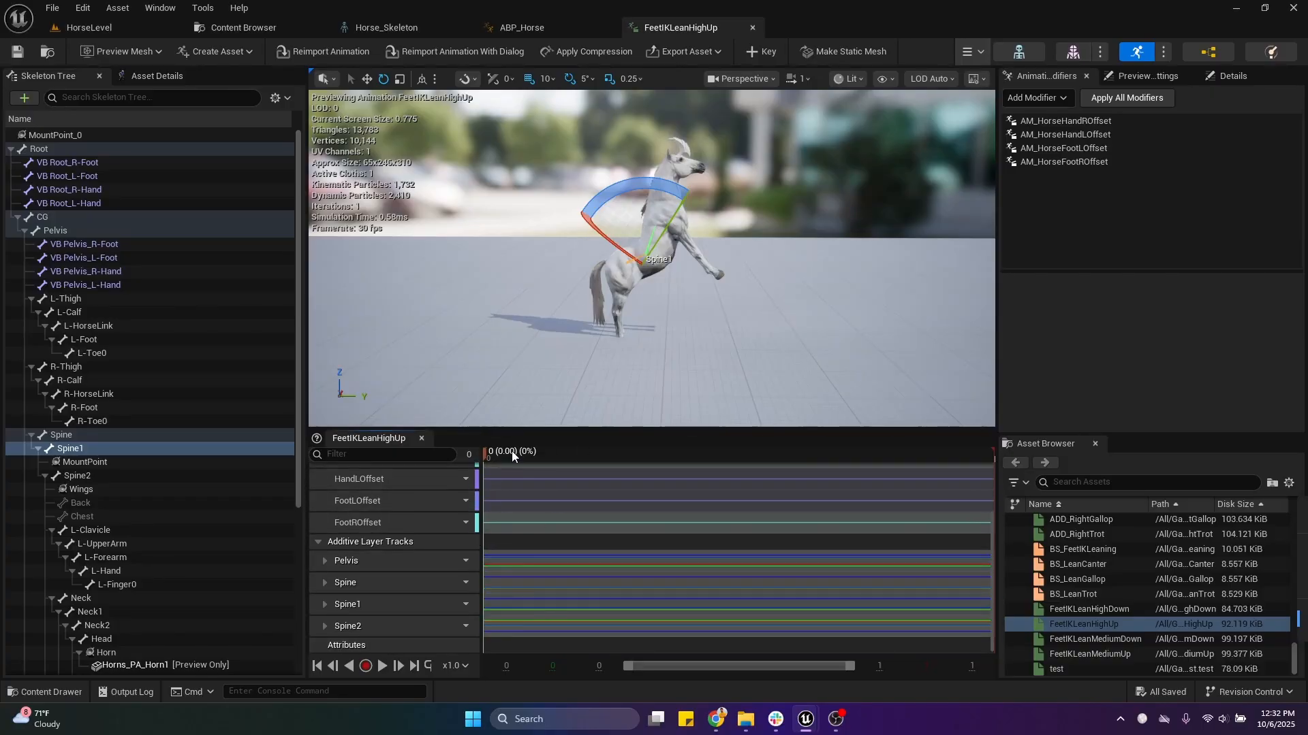
key("s")
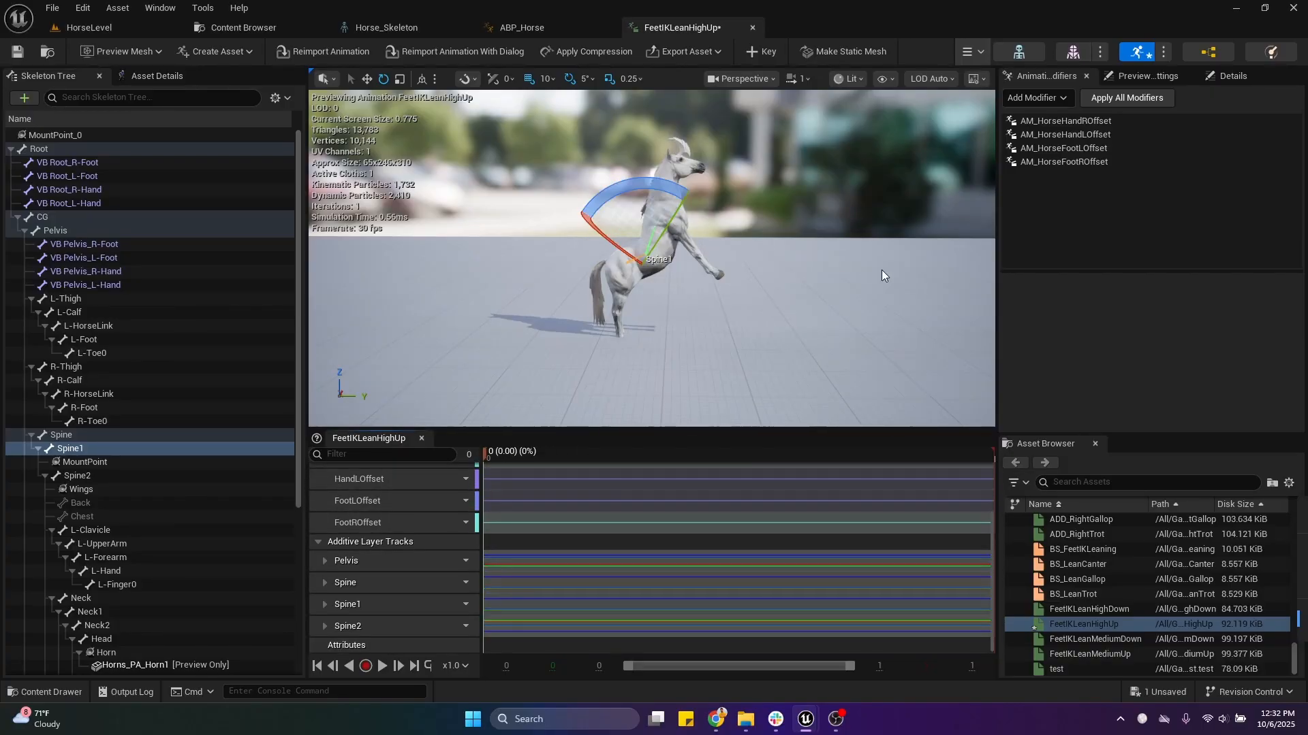
Play HorseLevel, tilt the Cube6 platform into a steep slope under the horse, check its uphill lean, and end the session.
left_click(108, 28)
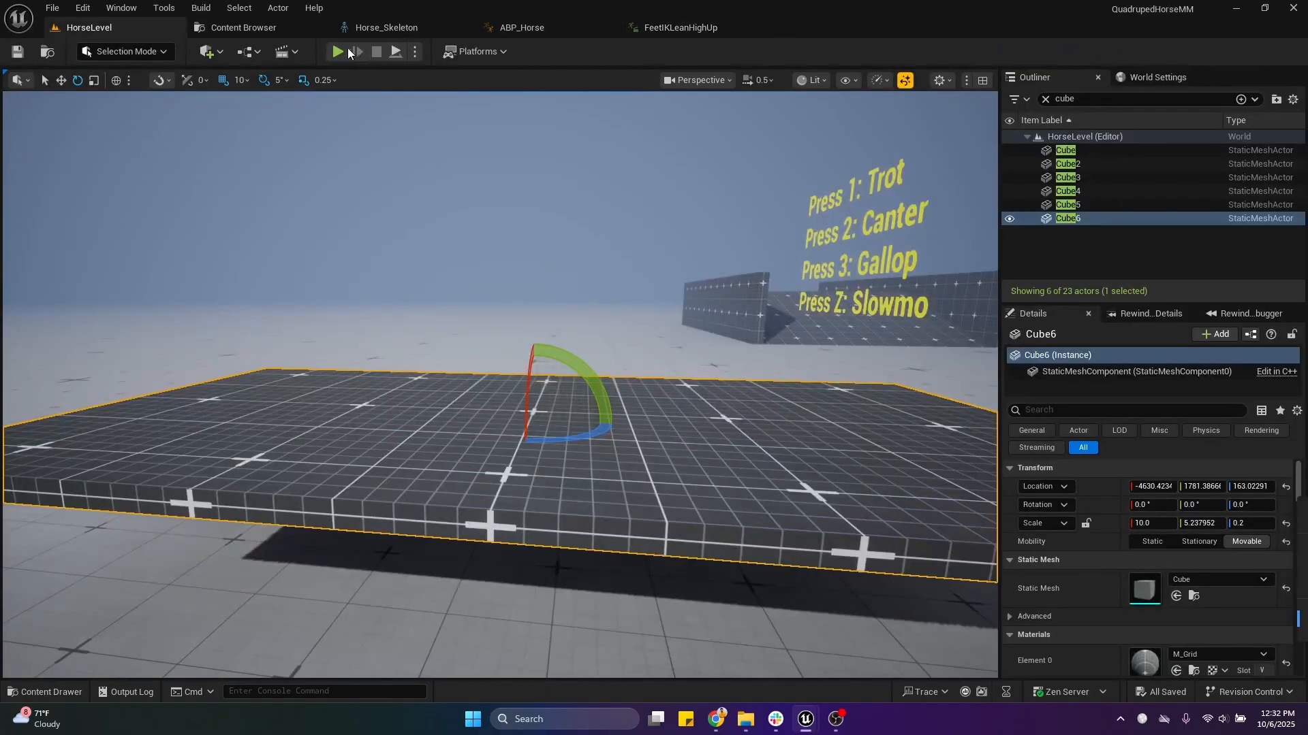
key("alt+p")
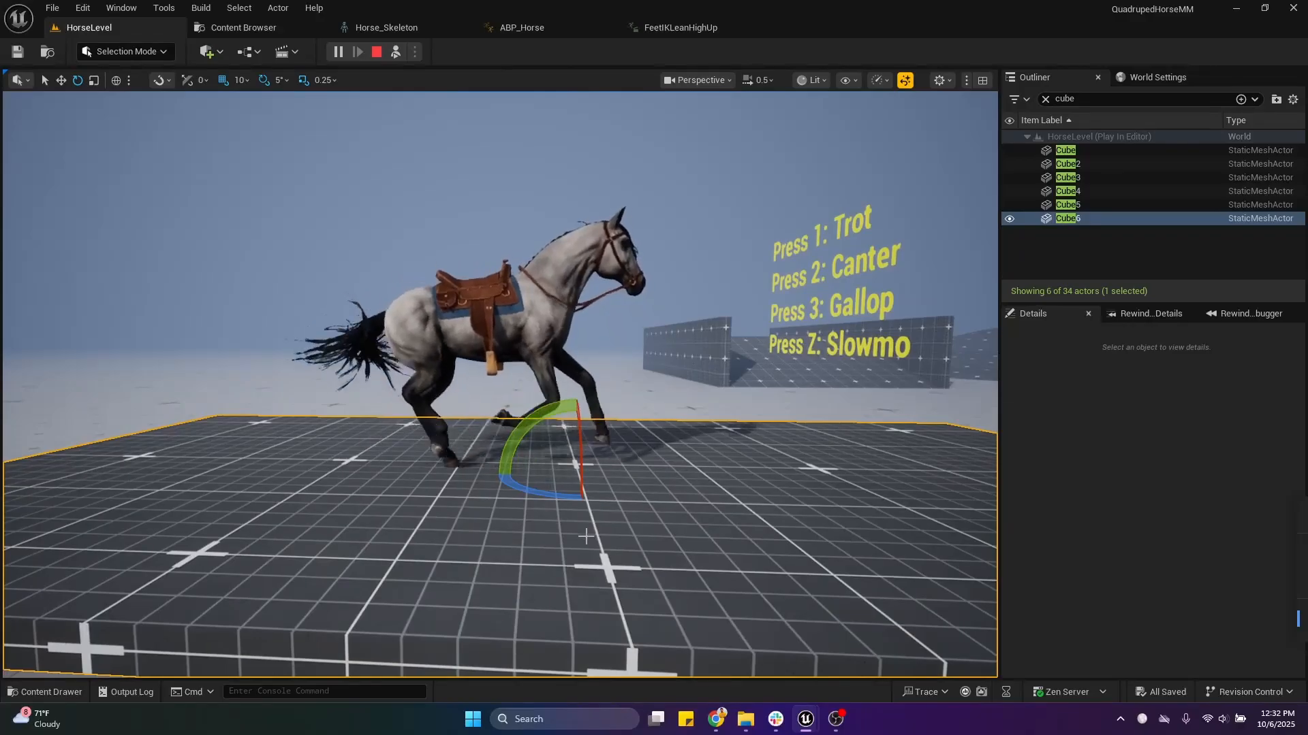
left_click_drag(553, 423, 596, 480)
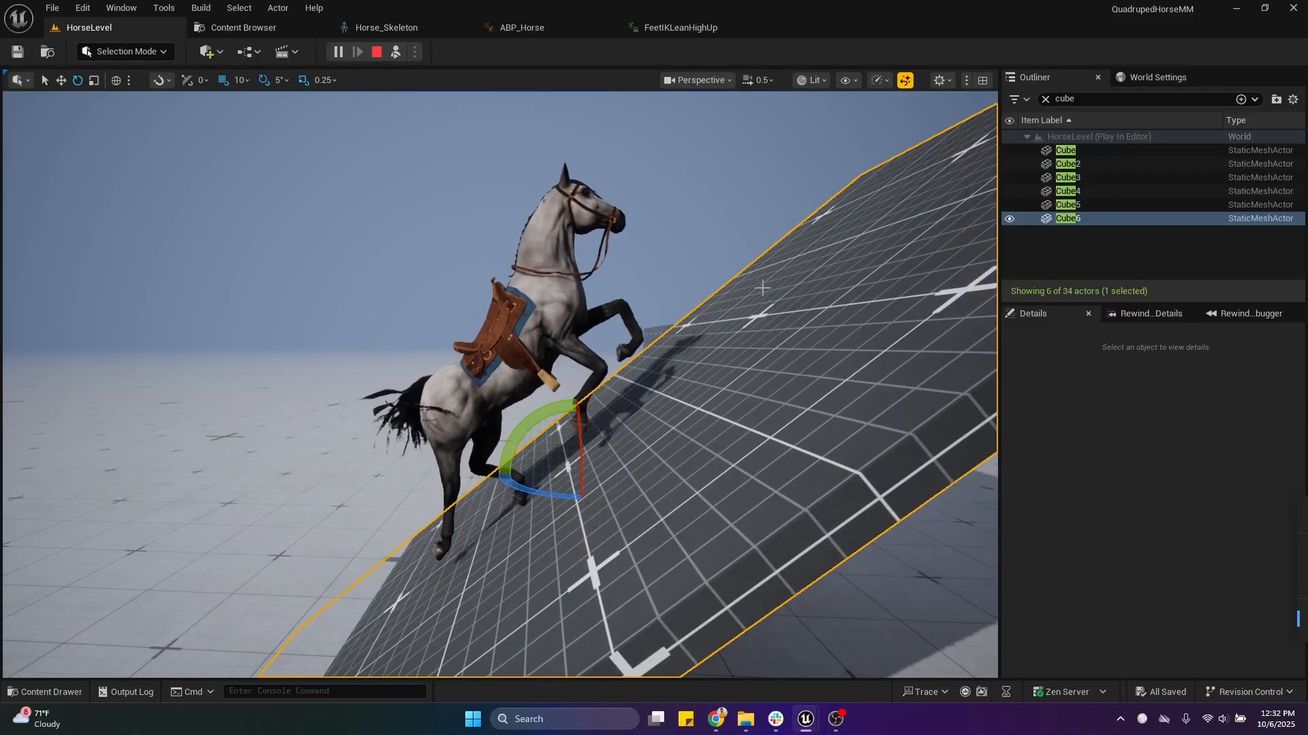
left_click(773, 191)
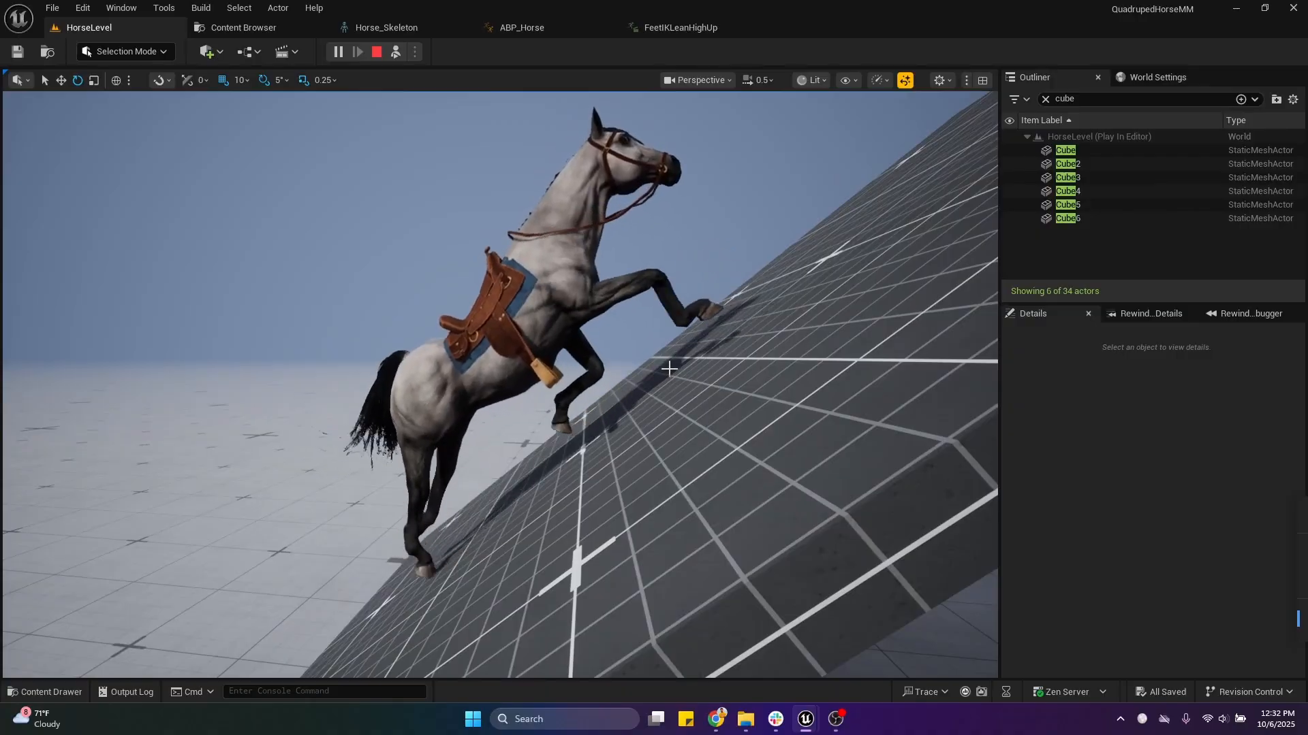
key("Escape")
Close ABP_Horse and reopen it from the LocomotionAssets folder.
left_click(534, 27)
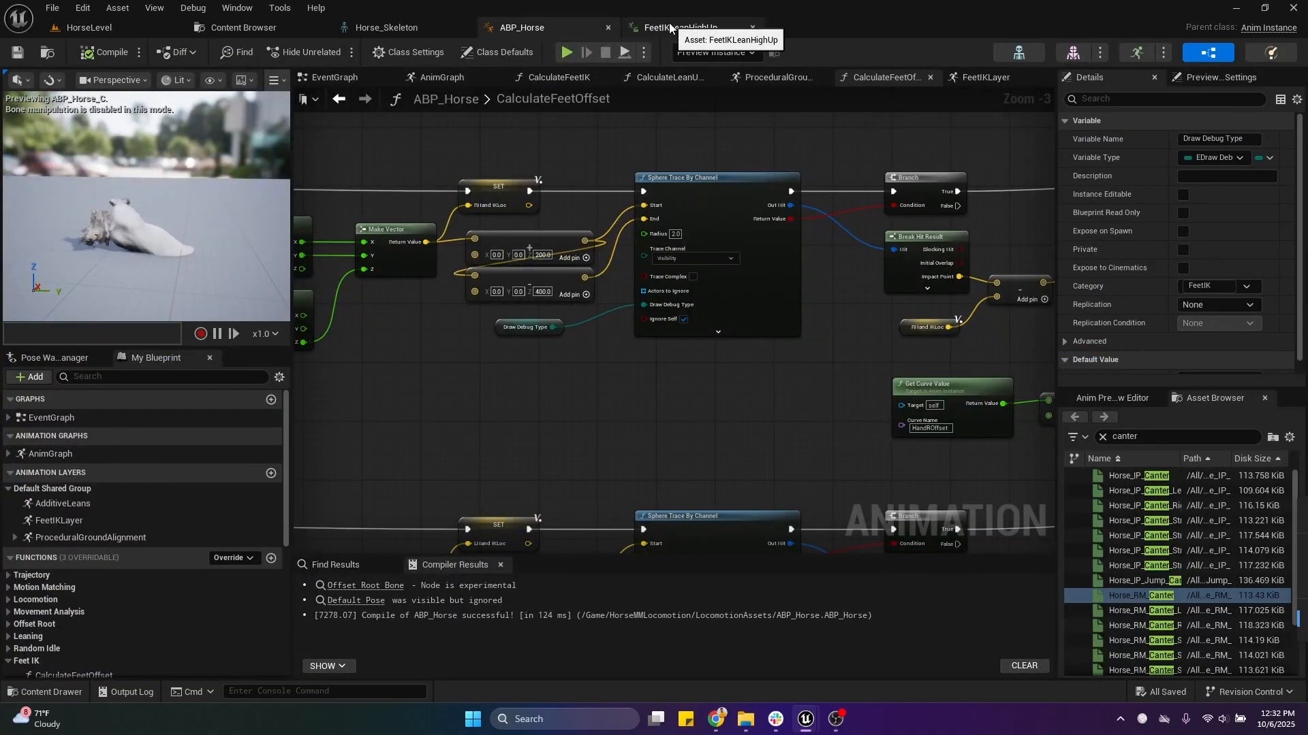
key("ctrl+b")
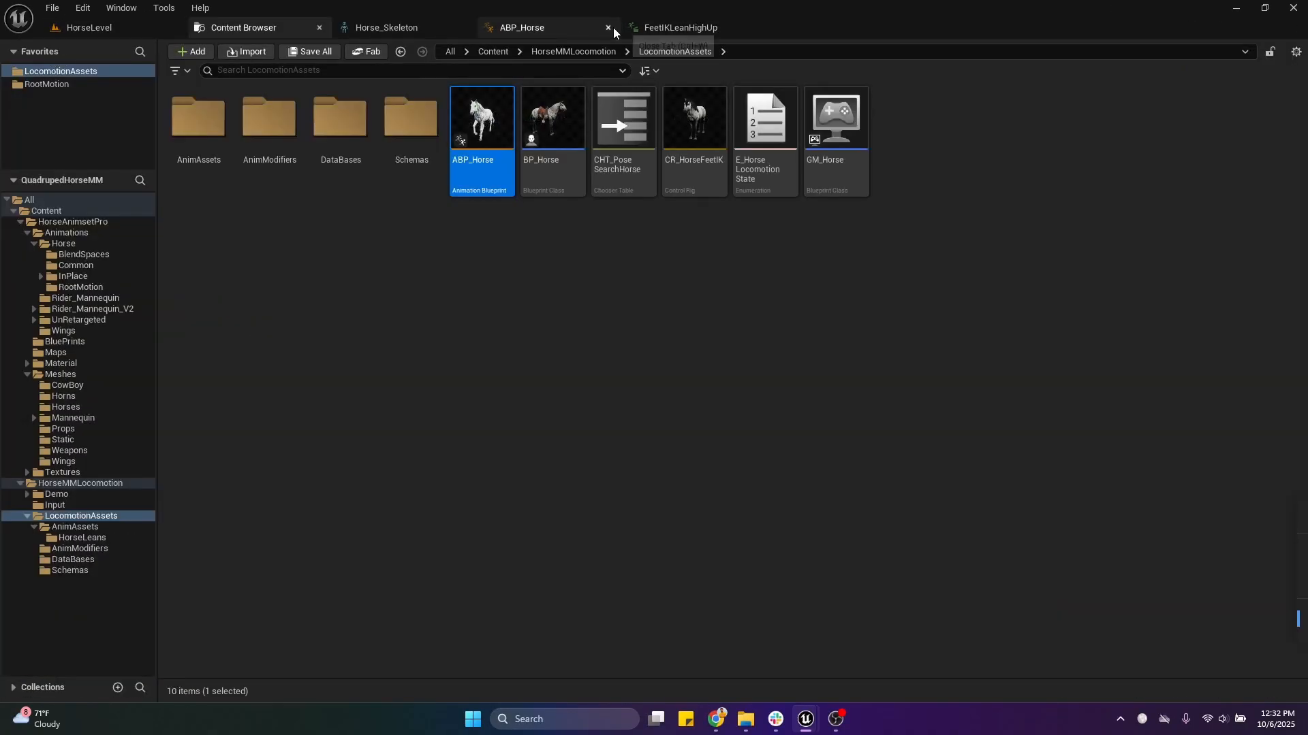
left_click(608, 27)
double_click(478, 139)
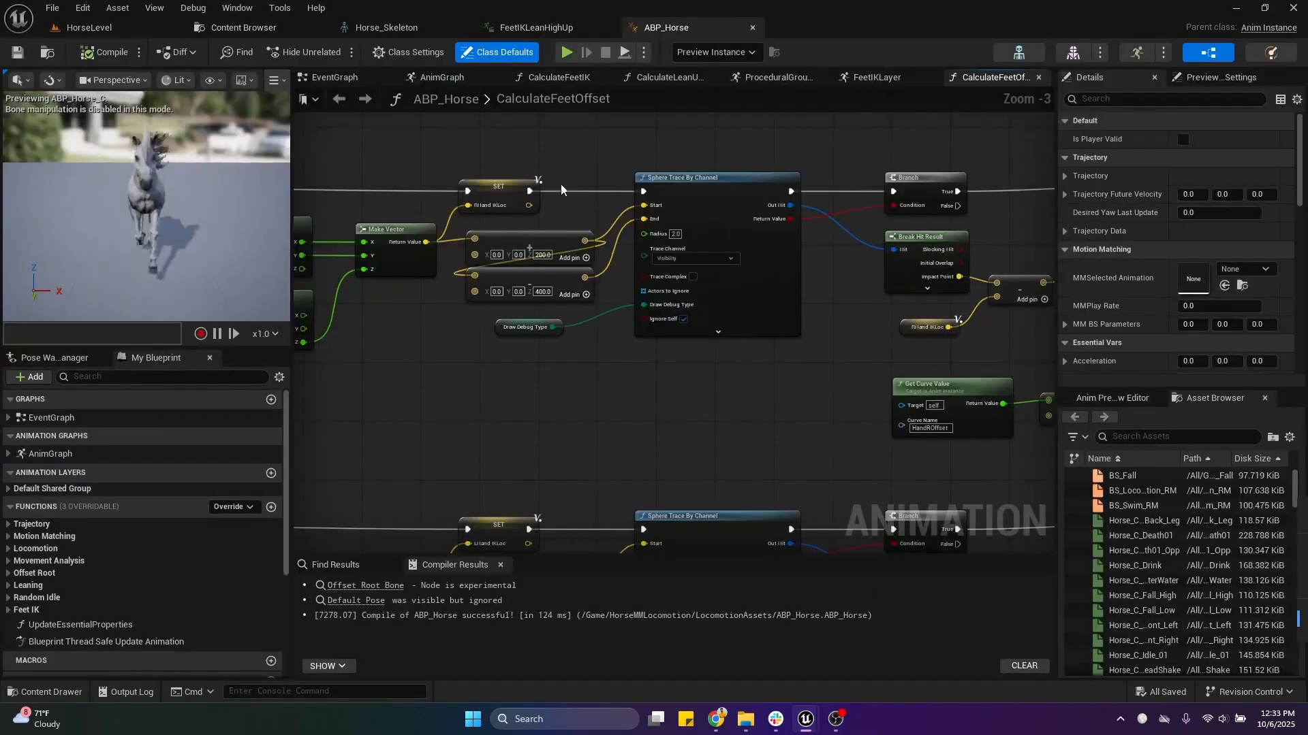
Remove all curves from FeetIKLeanHighUp, reapply all its hand and foot offset modifiers, and save the animation.
left_click(500, 27)
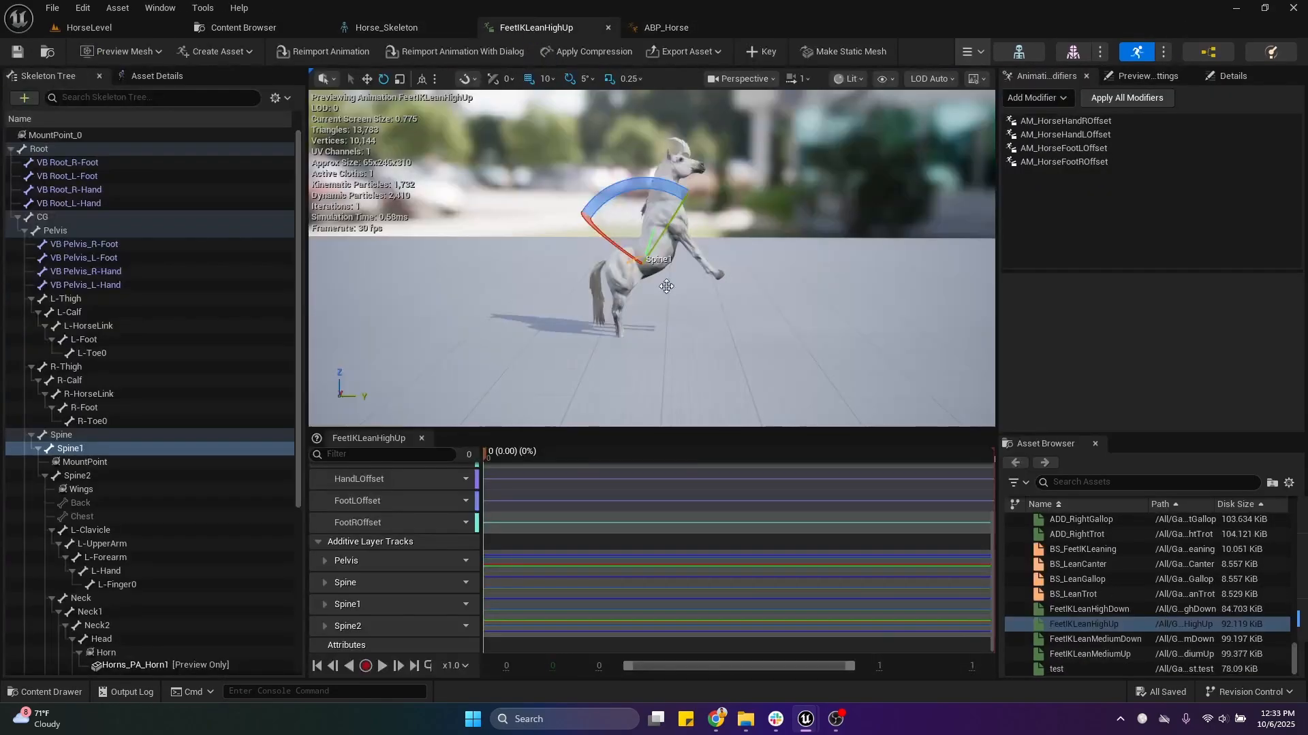
scroll(551, 536, "up", 2)
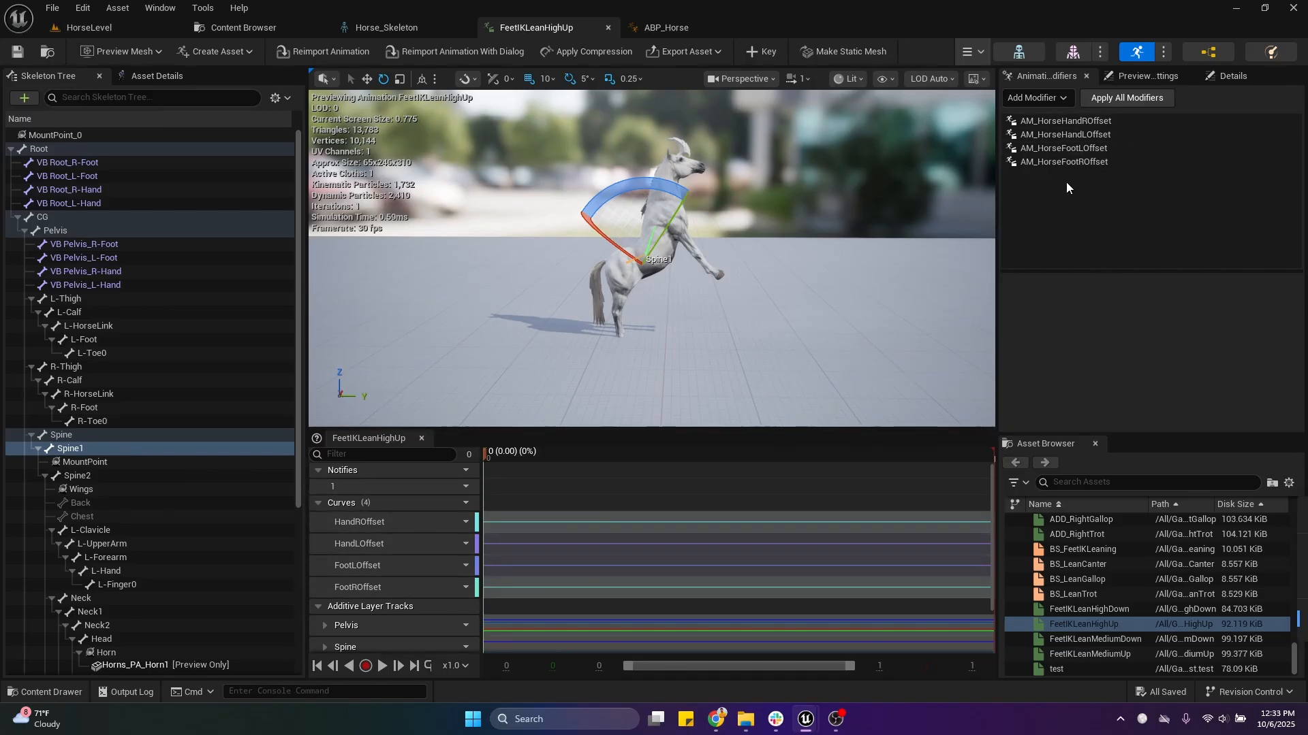
left_click(456, 503)
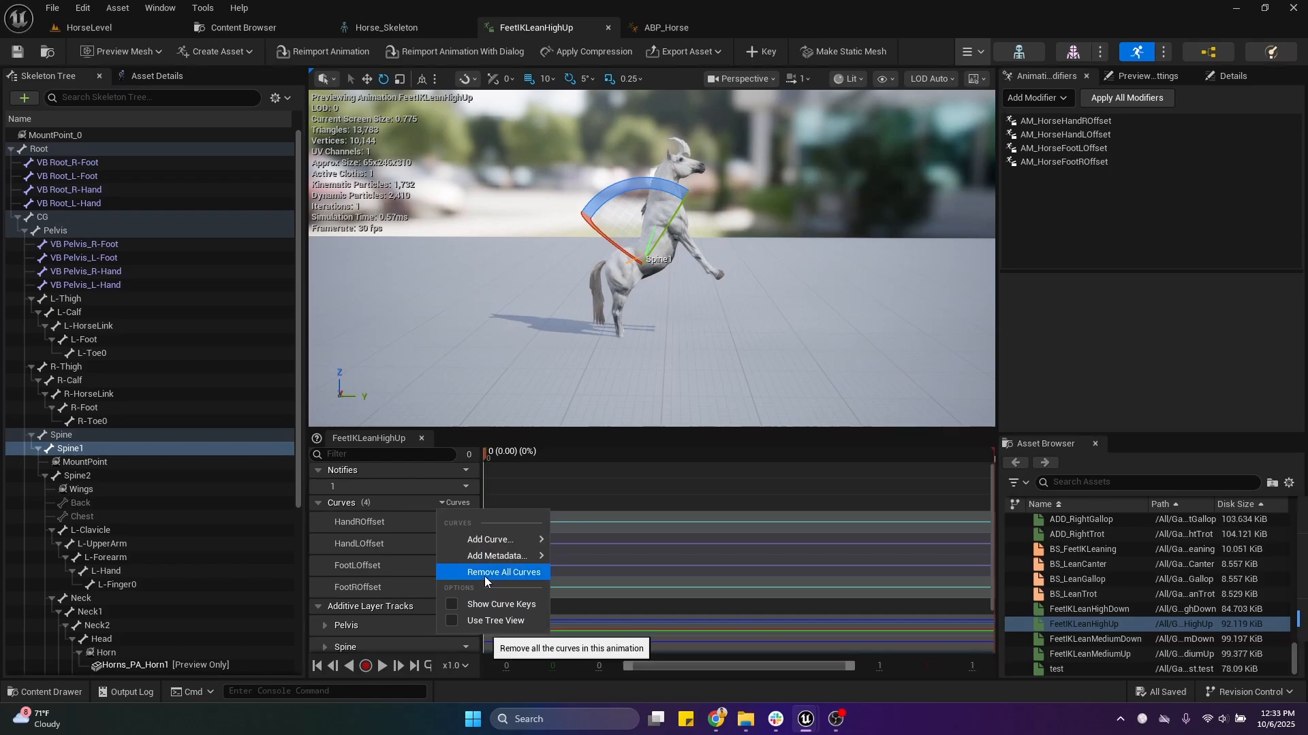
left_click(881, 488)
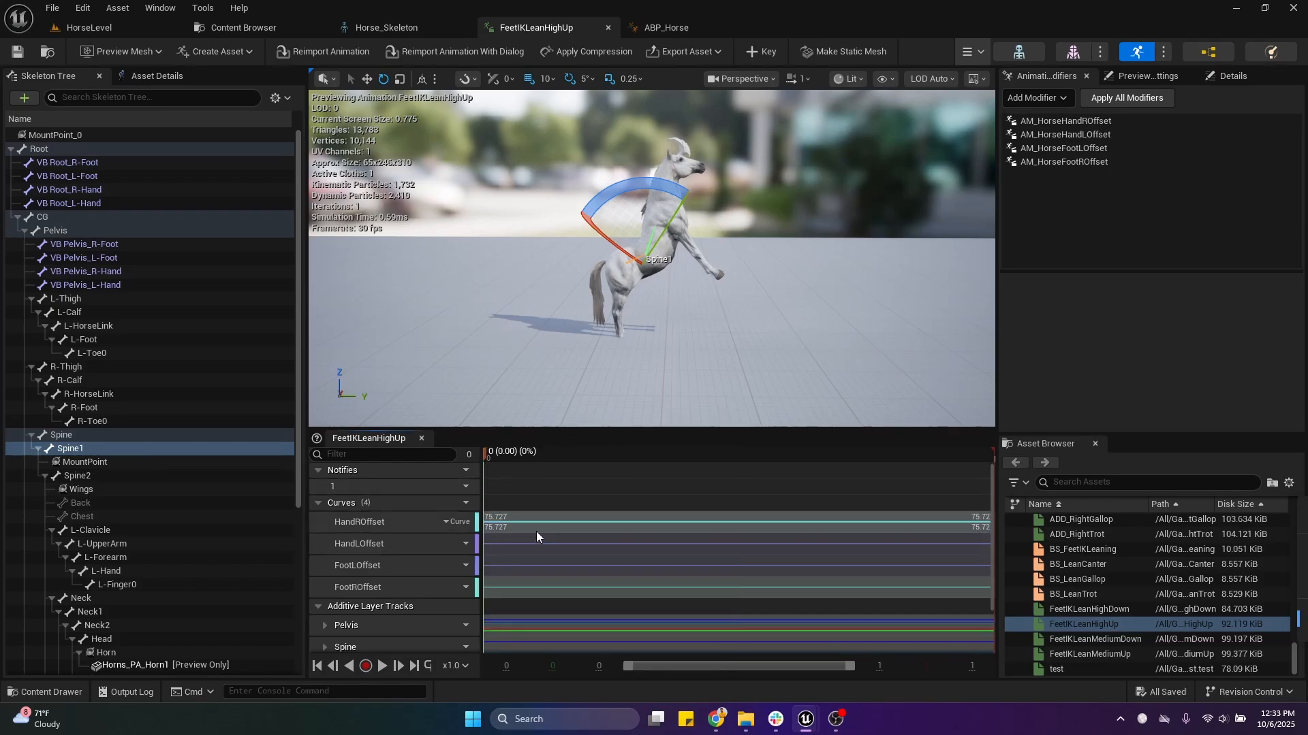
left_click(465, 502)
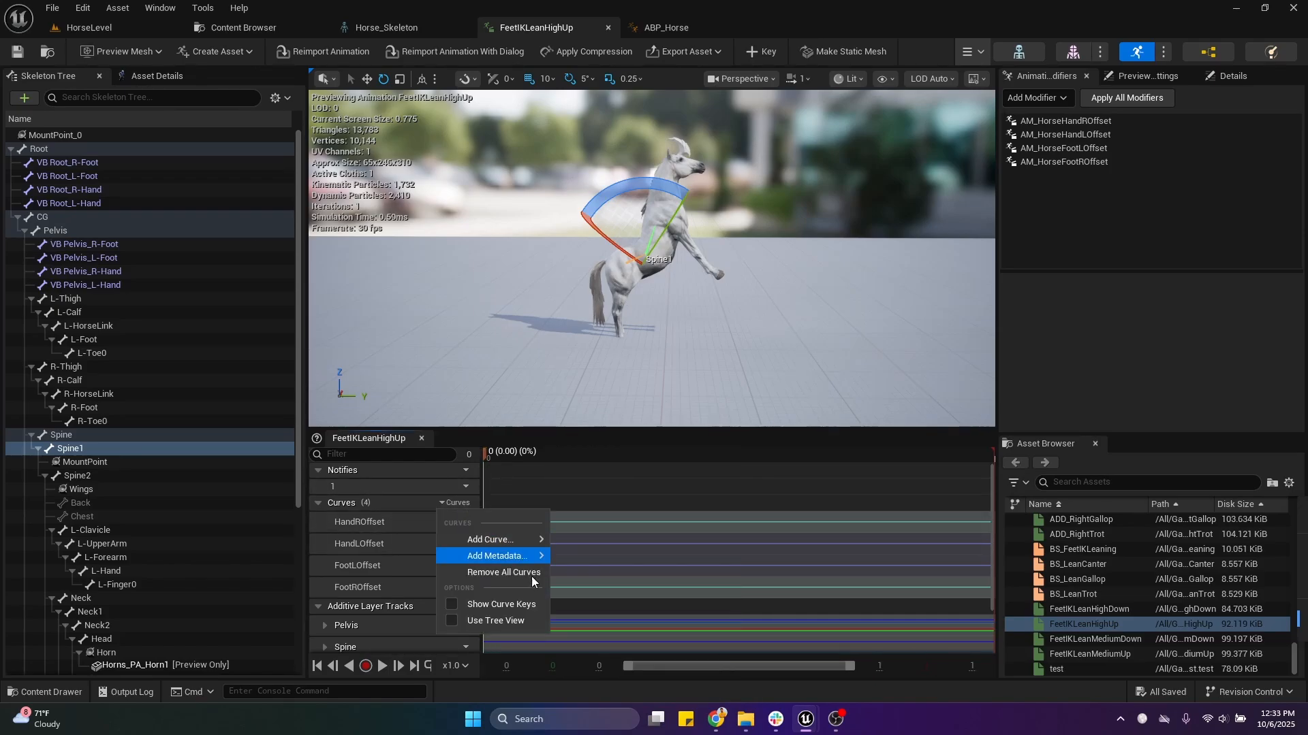
left_click(546, 566)
left_click(1127, 98)
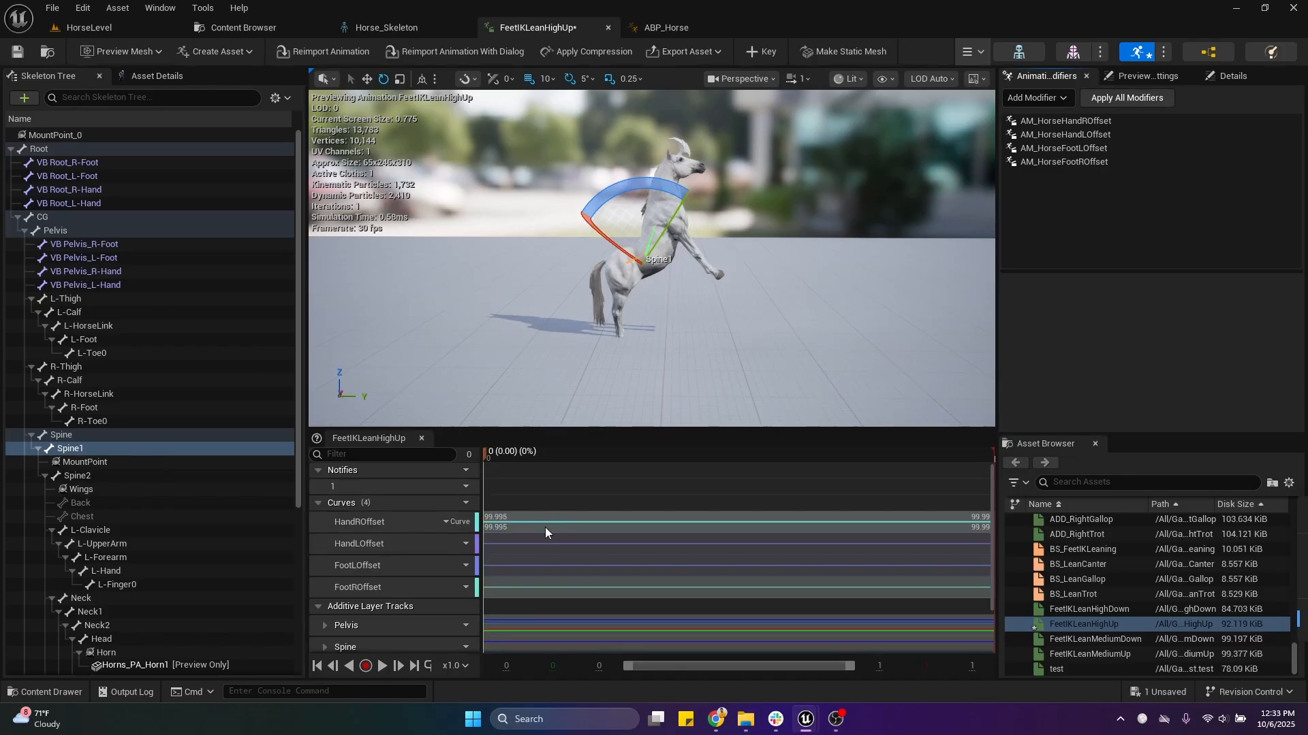
Try tilting Cube6 with a Y rotation of 45° while HorseLevel is playing, and stop the play session.
left_click(89, 27)
left_click(337, 52)
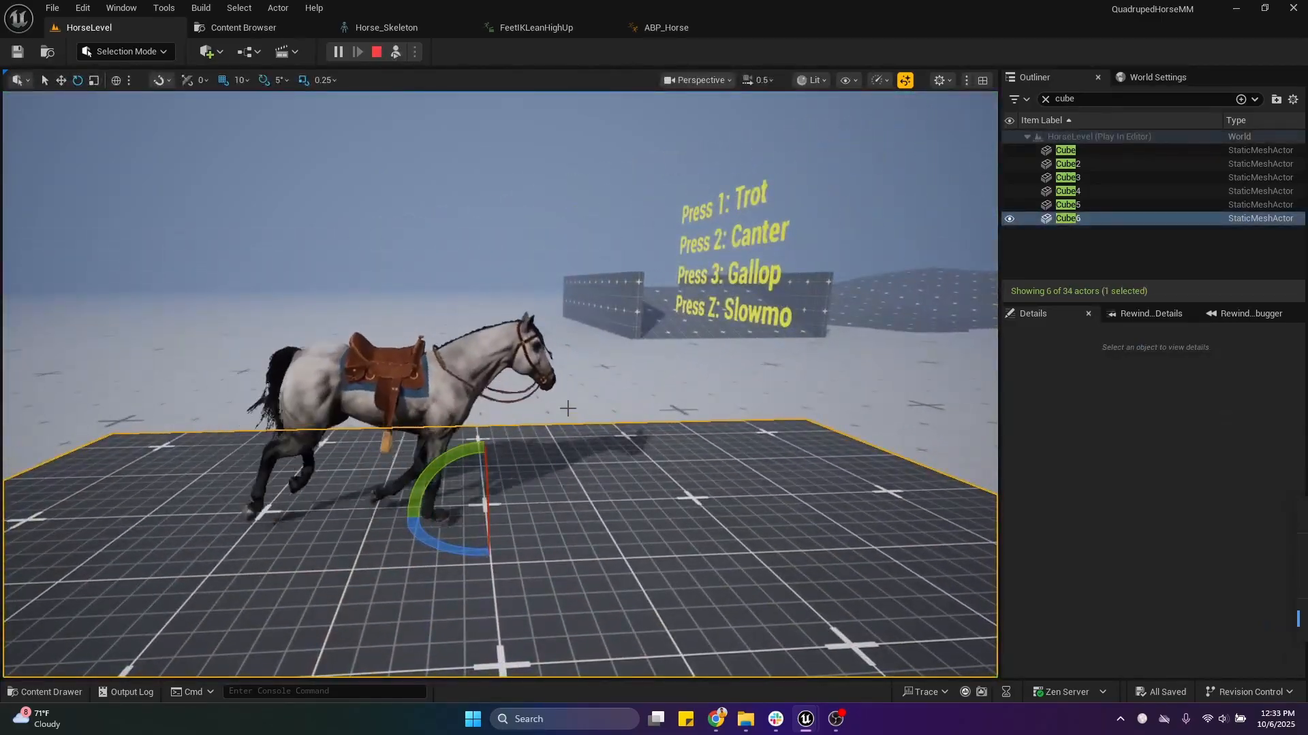
left_click(1088, 219)
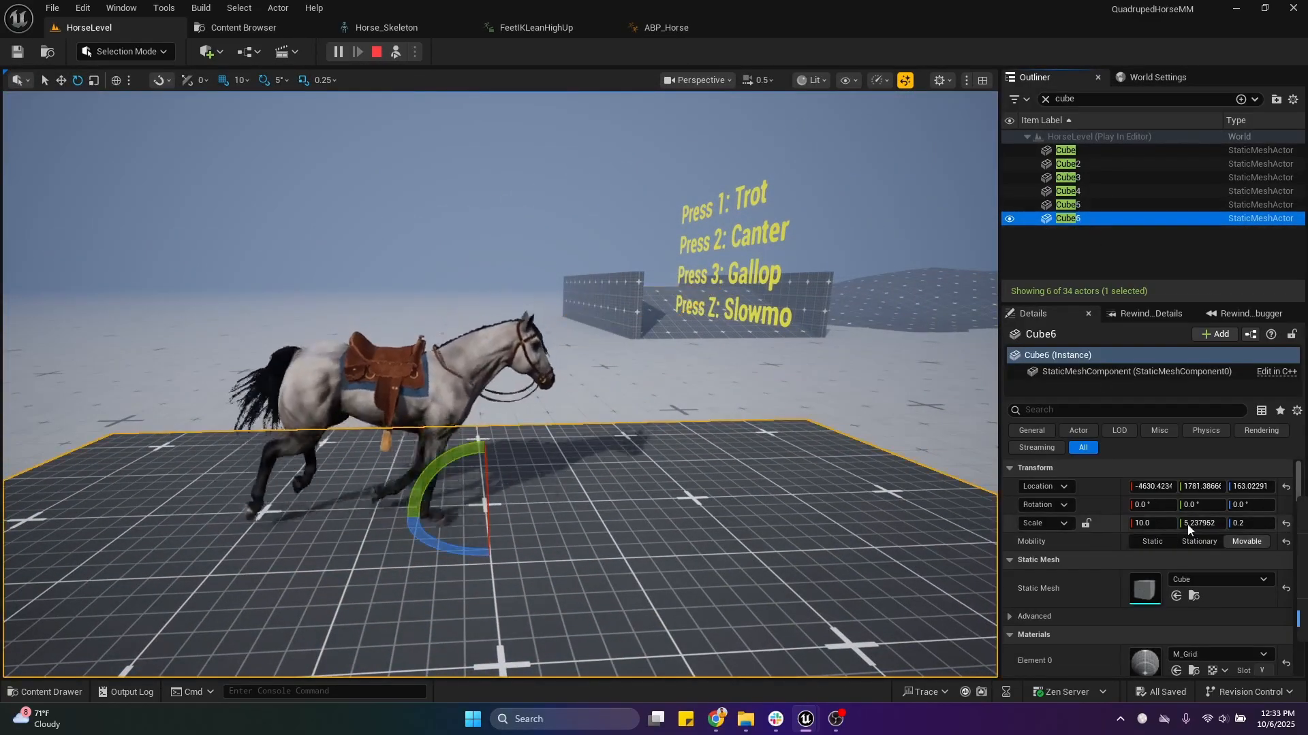
left_click(1209, 504)
type("45")
key("Return")
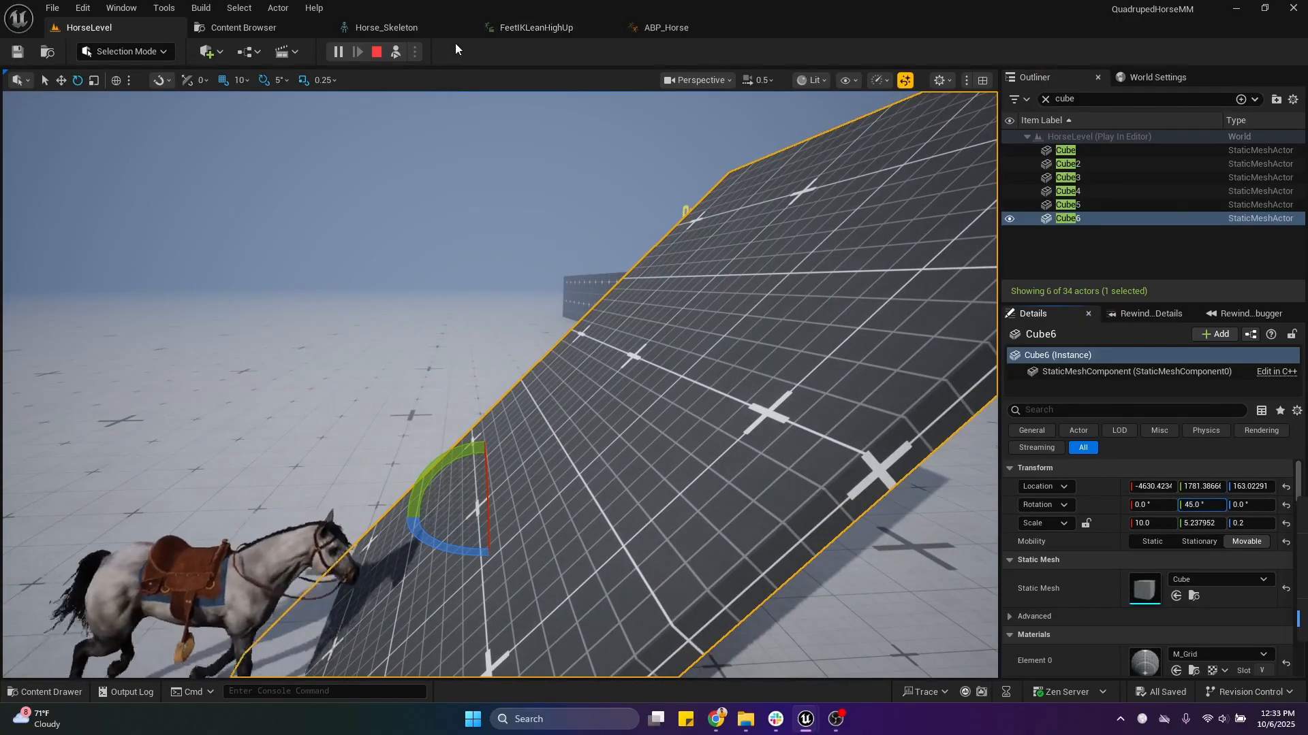
left_click(377, 51)
Replay HorseLevel, rotate Cube6 into a slope under the horse, inspect its lean and foot placement from several angles, and stop playing.
key("alt+p")
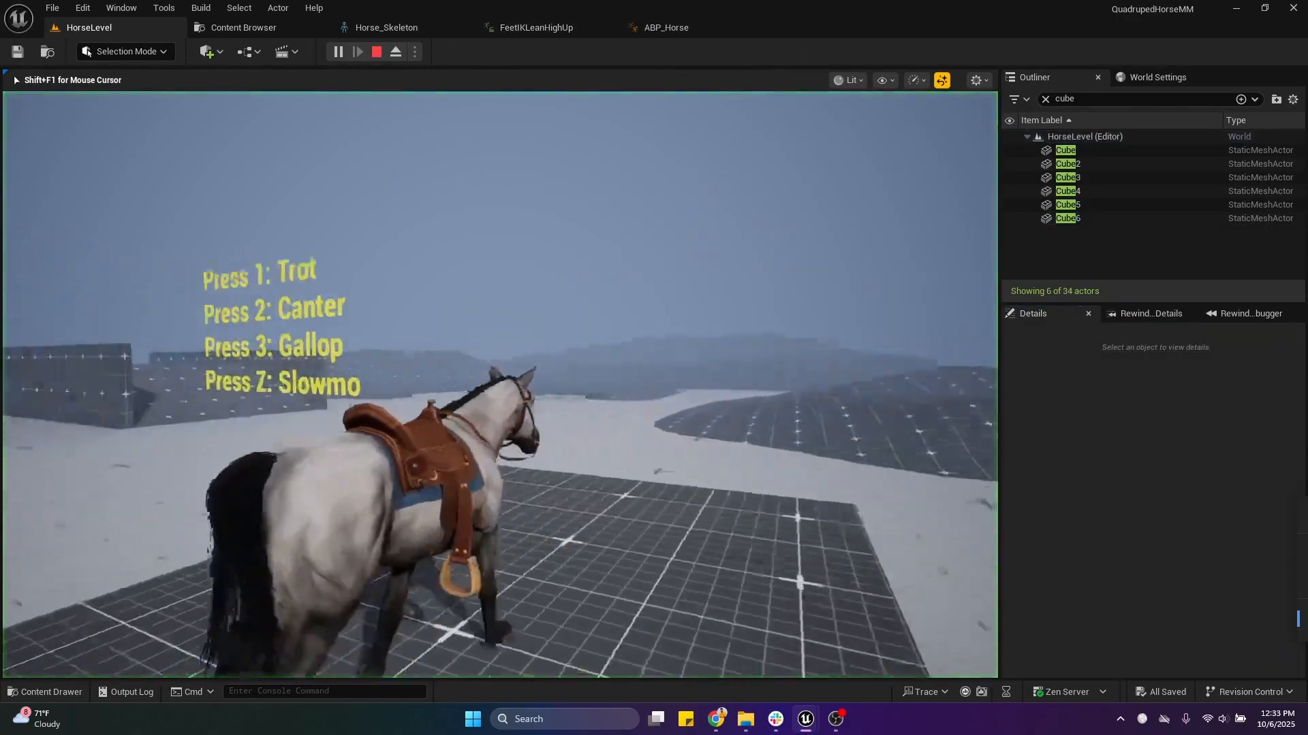
key("F8")
right_click_drag(424, 282, 589, 443)
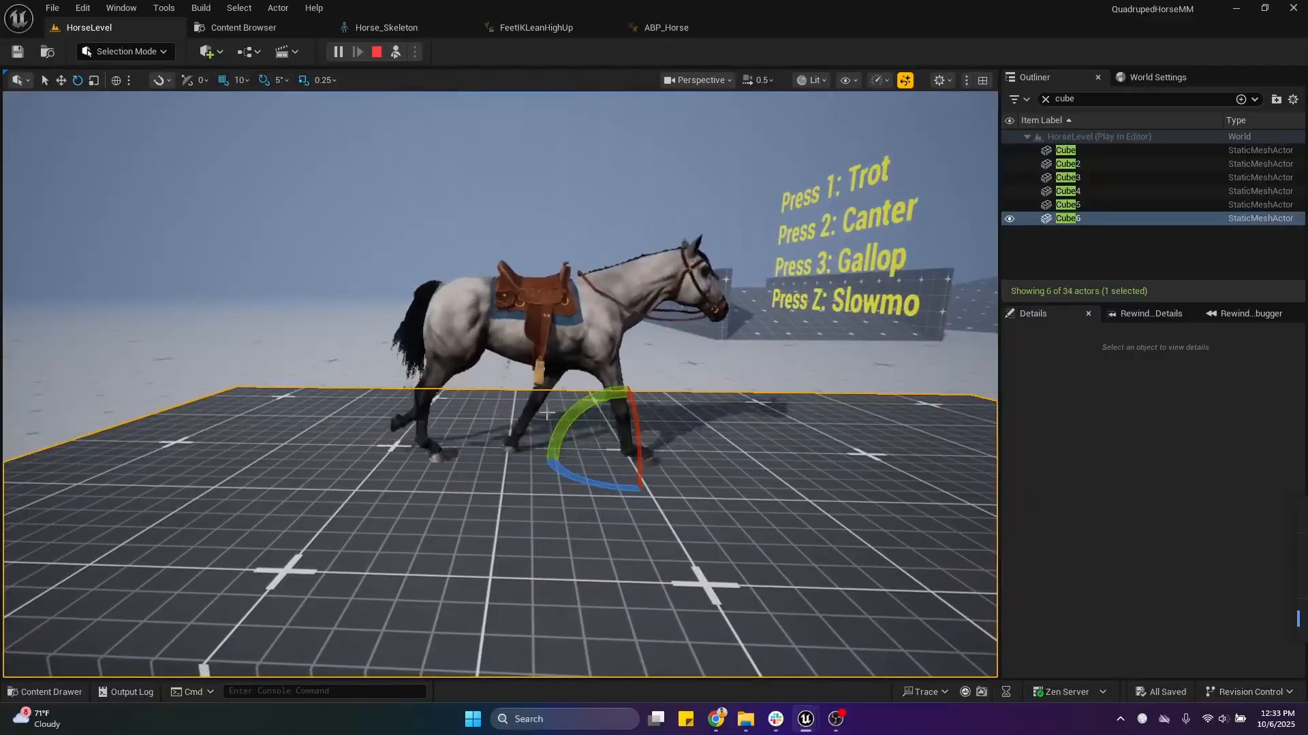
left_click_drag(561, 423, 534, 473)
right_click_drag(786, 266, 738, 228)
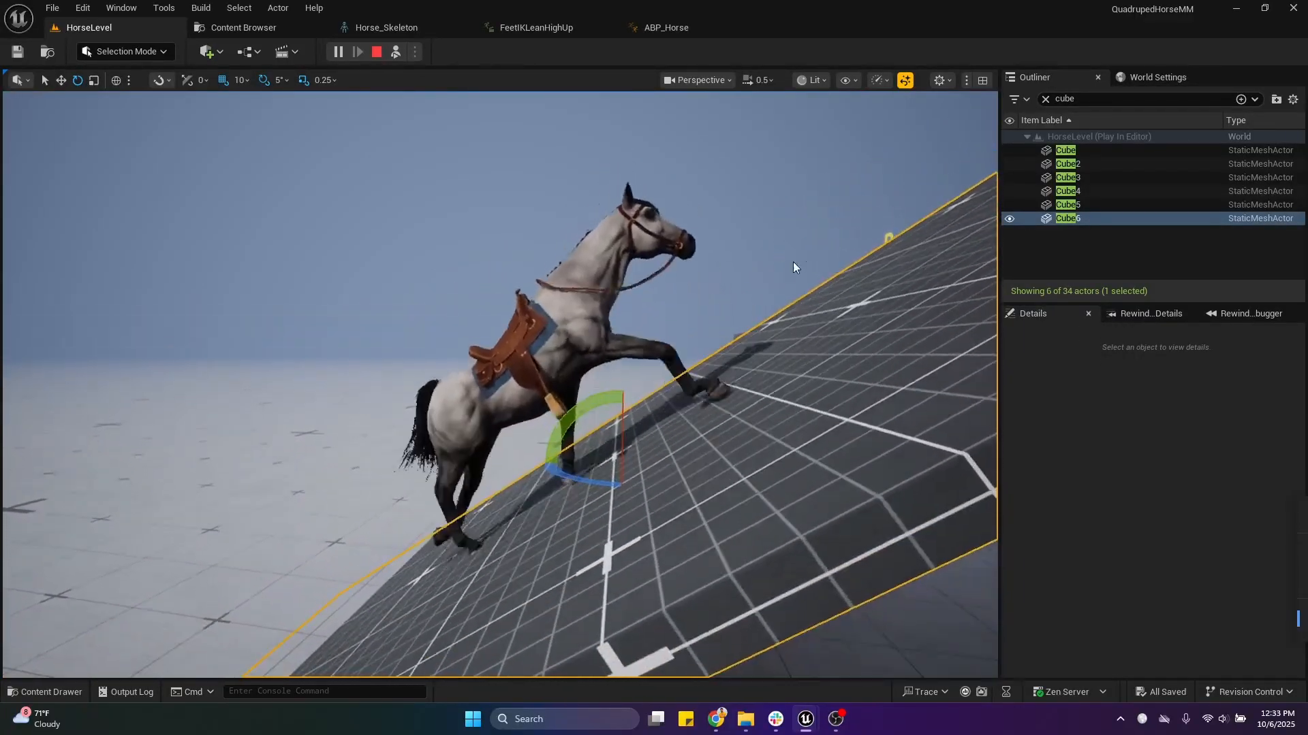
key("F8")
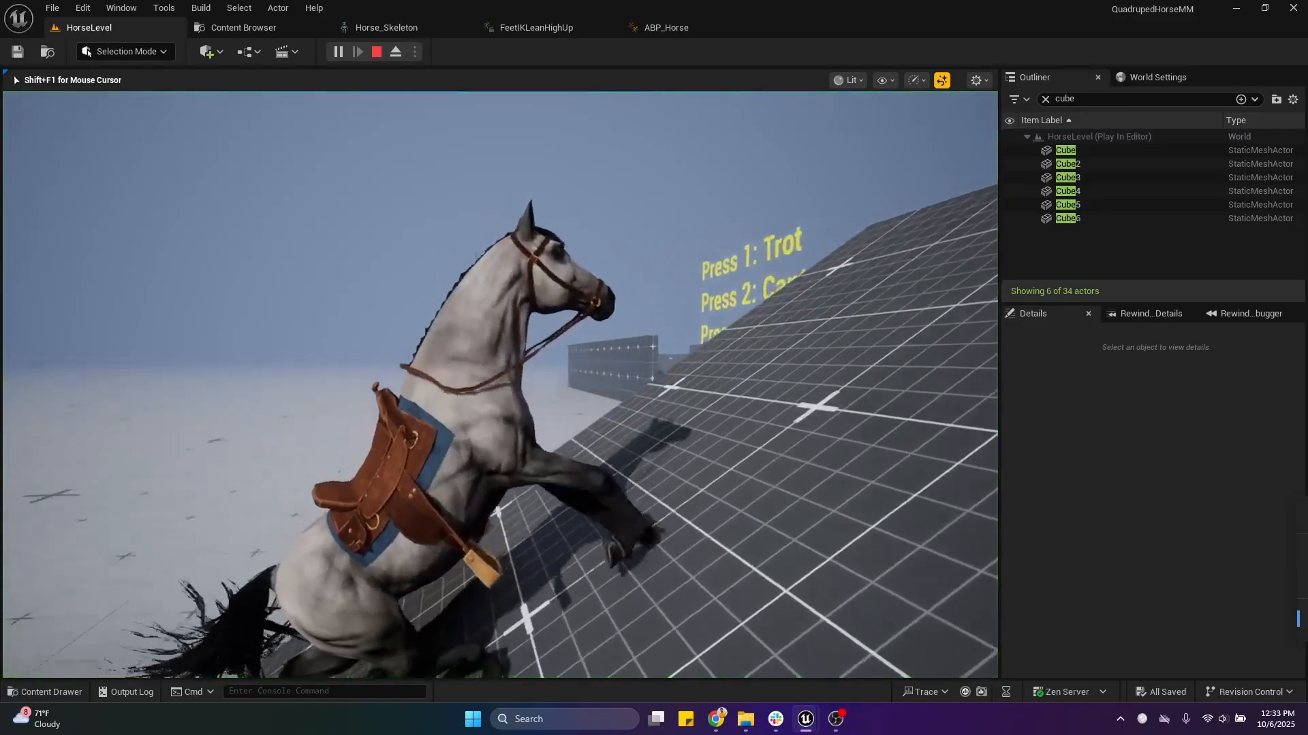
key("F8")
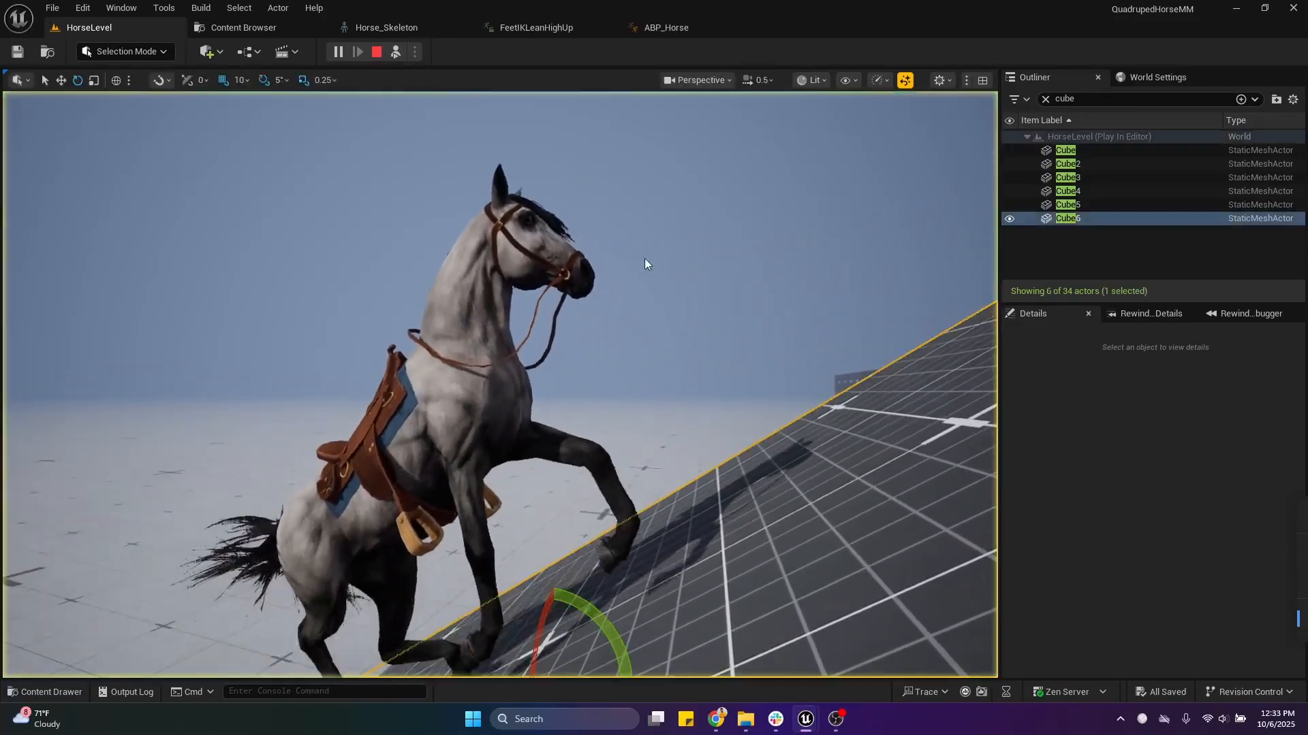
right_click_drag(645, 264, 767, 308)
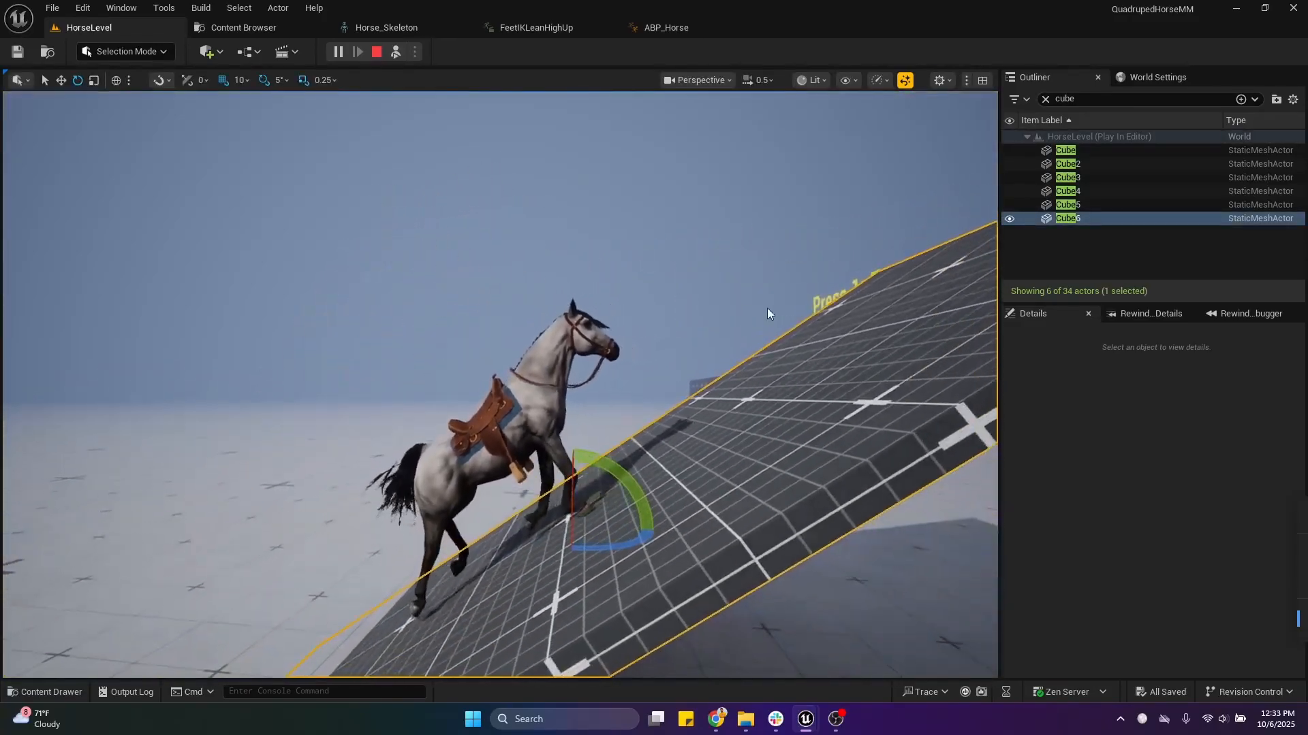
left_click(376, 53)
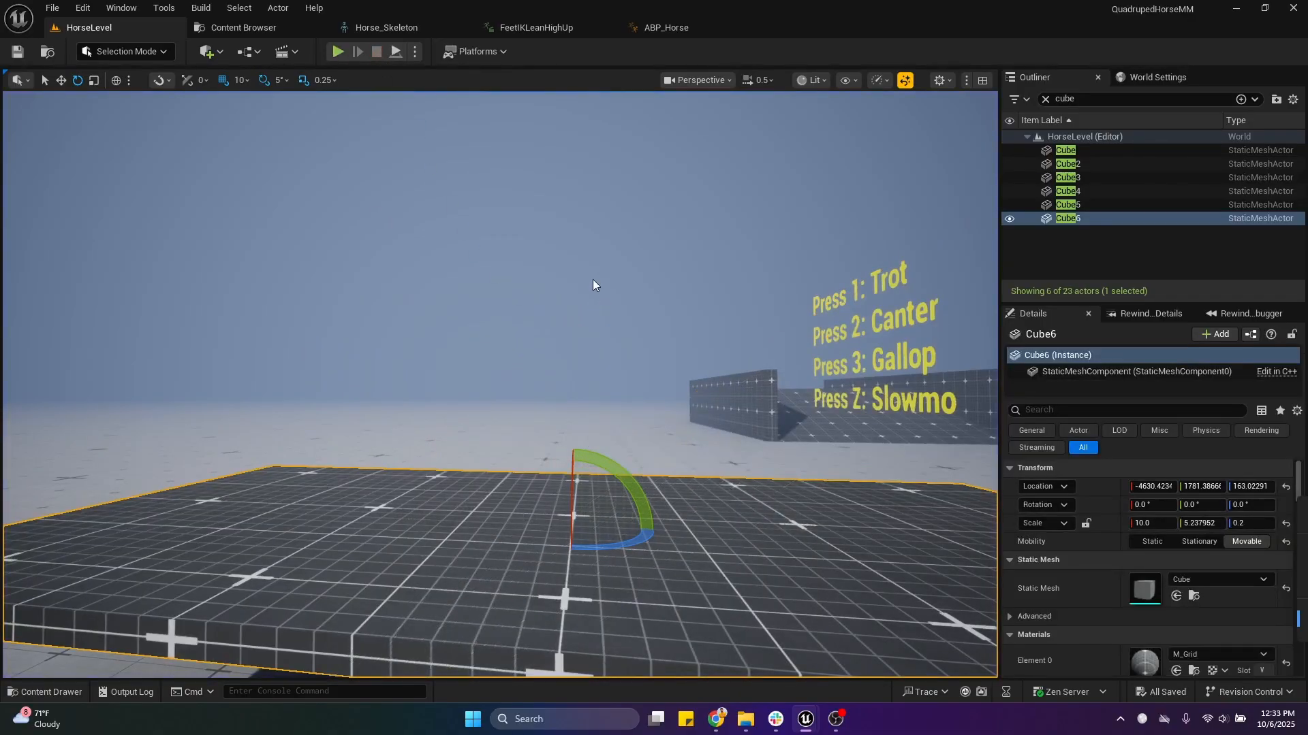